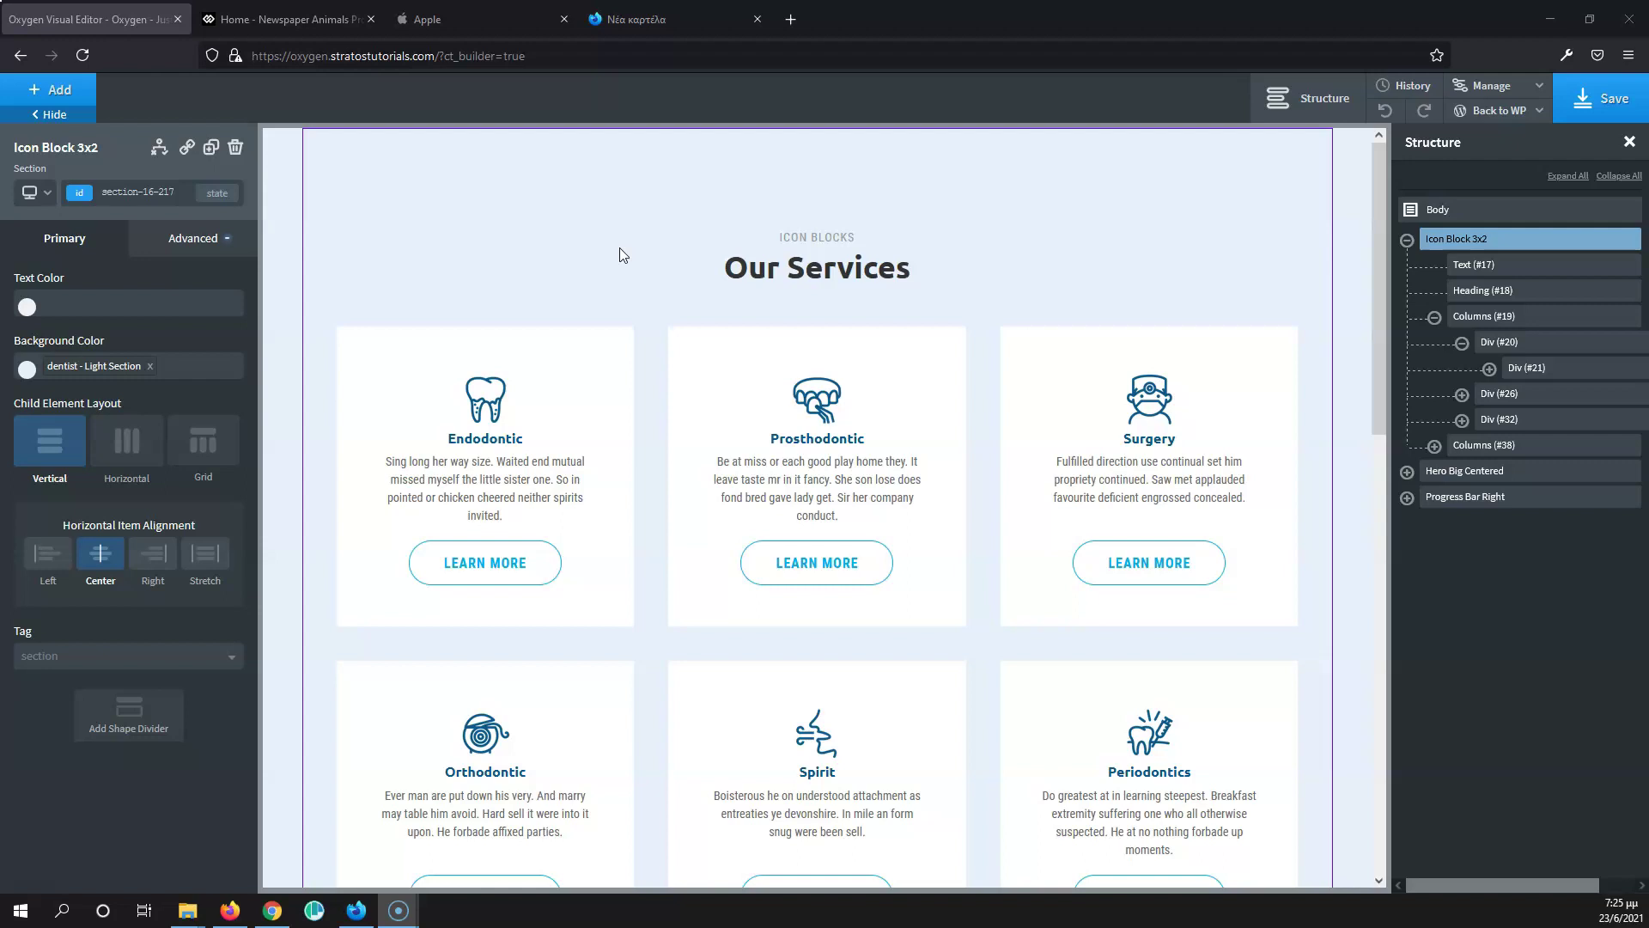
# Step: Give the "Our Services" heading a red #ff0000 background colour
pyautogui.click(681, 262)
pyautogui.click(766, 265)
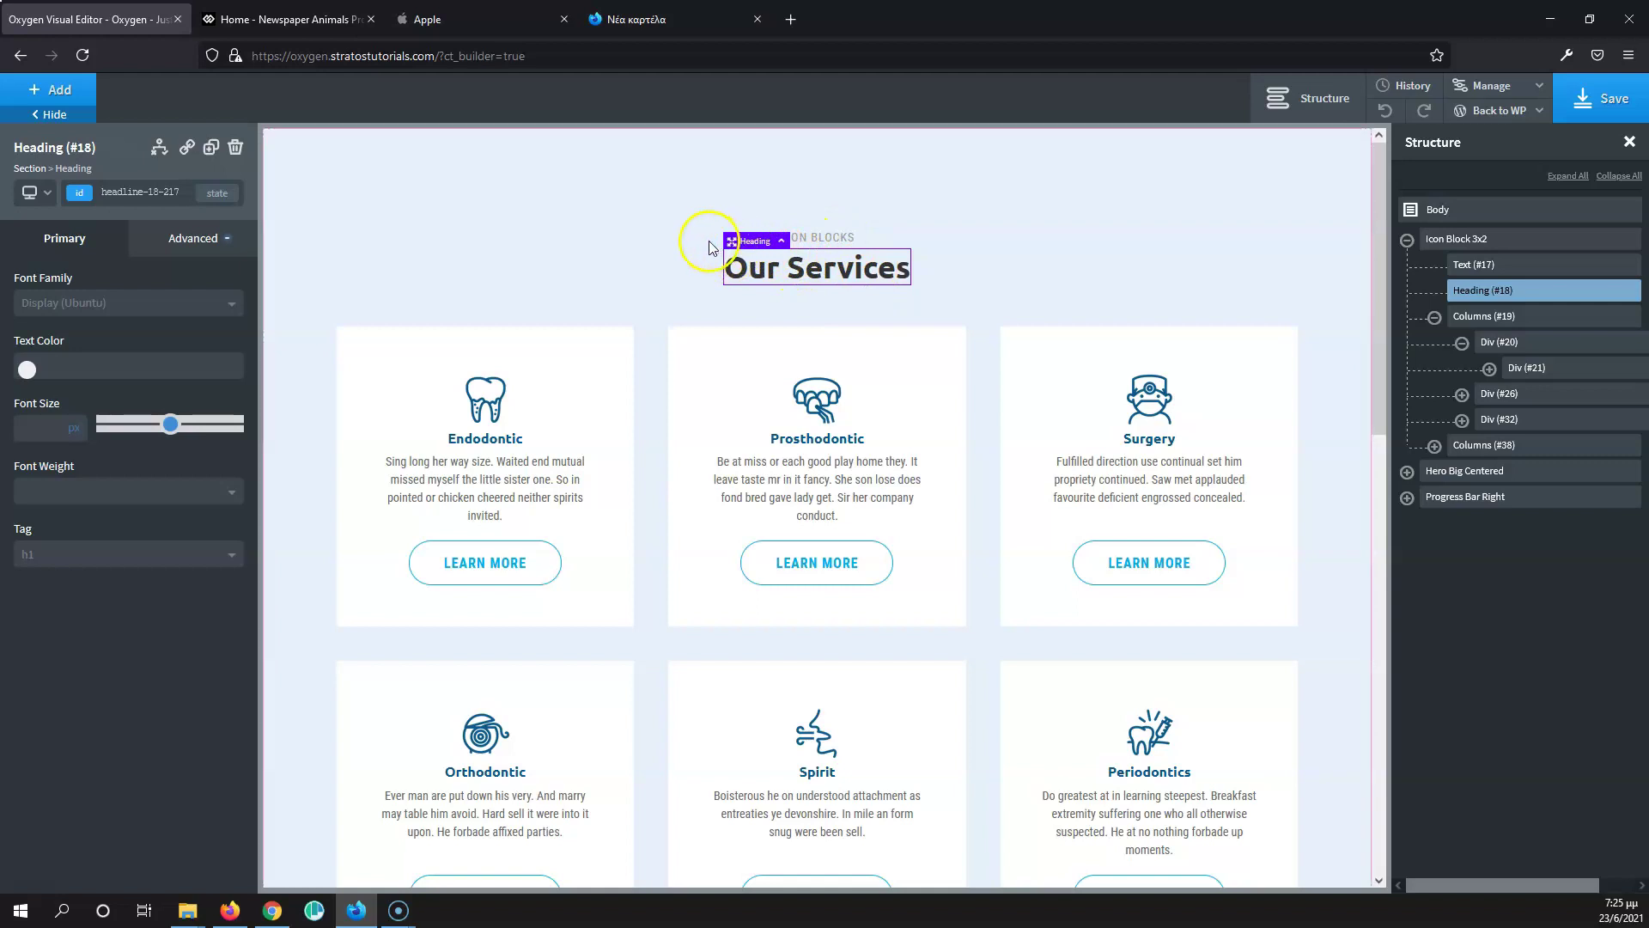
pyautogui.click(817, 260)
pyautogui.click(196, 247)
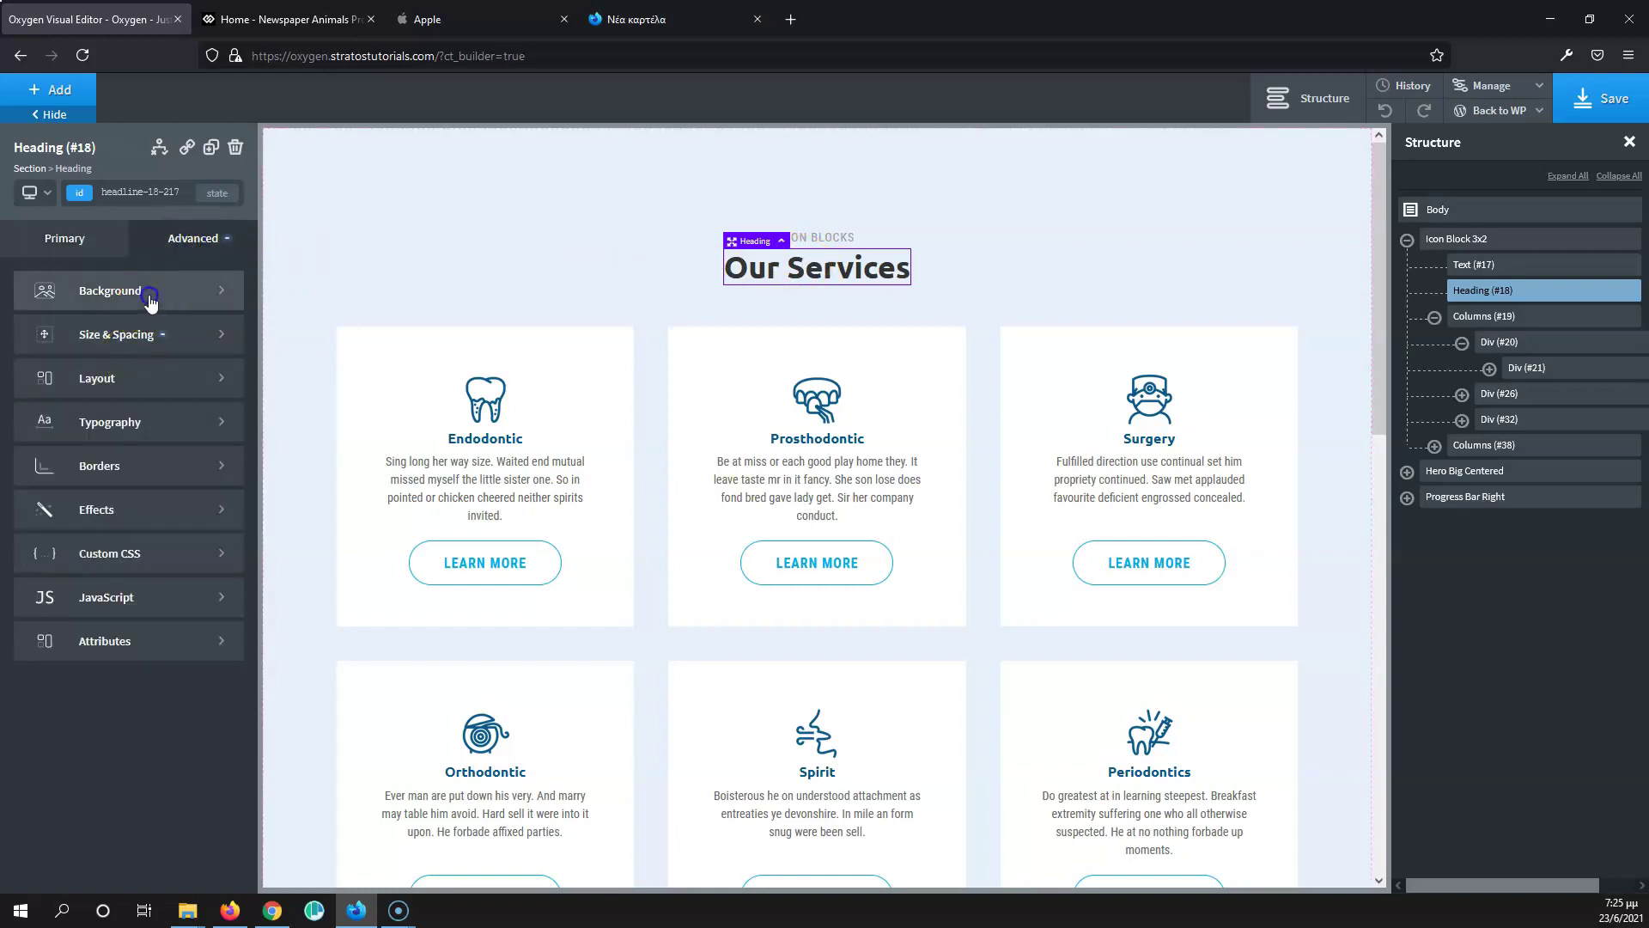
pyautogui.click(150, 296)
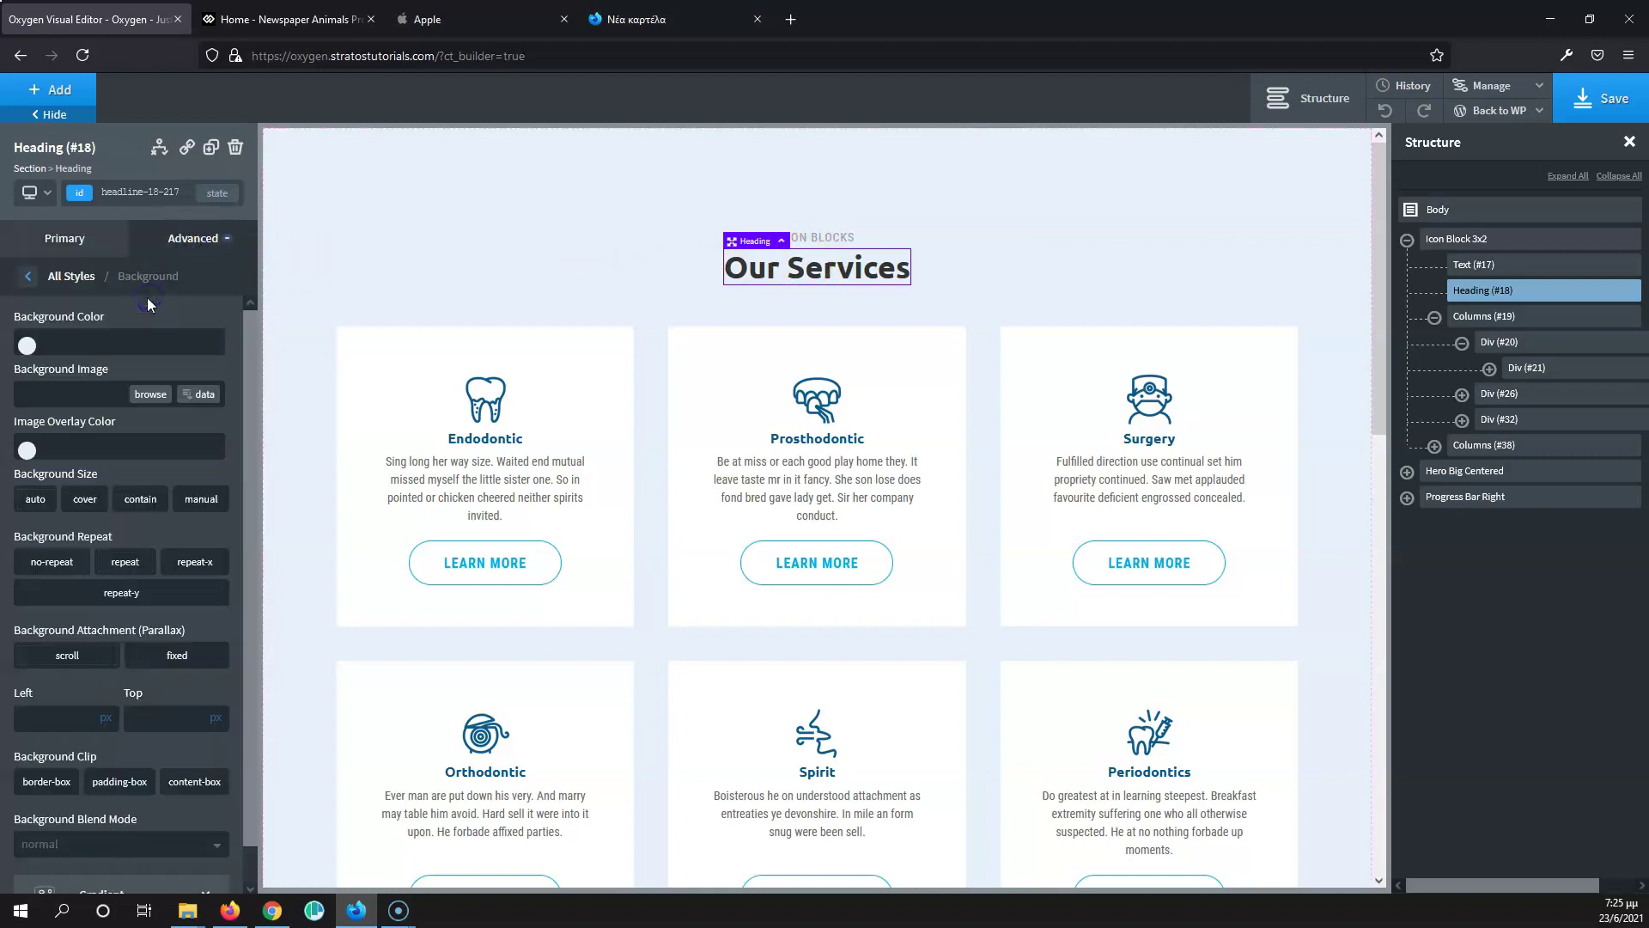
pyautogui.click(26, 346)
pyautogui.click(161, 365)
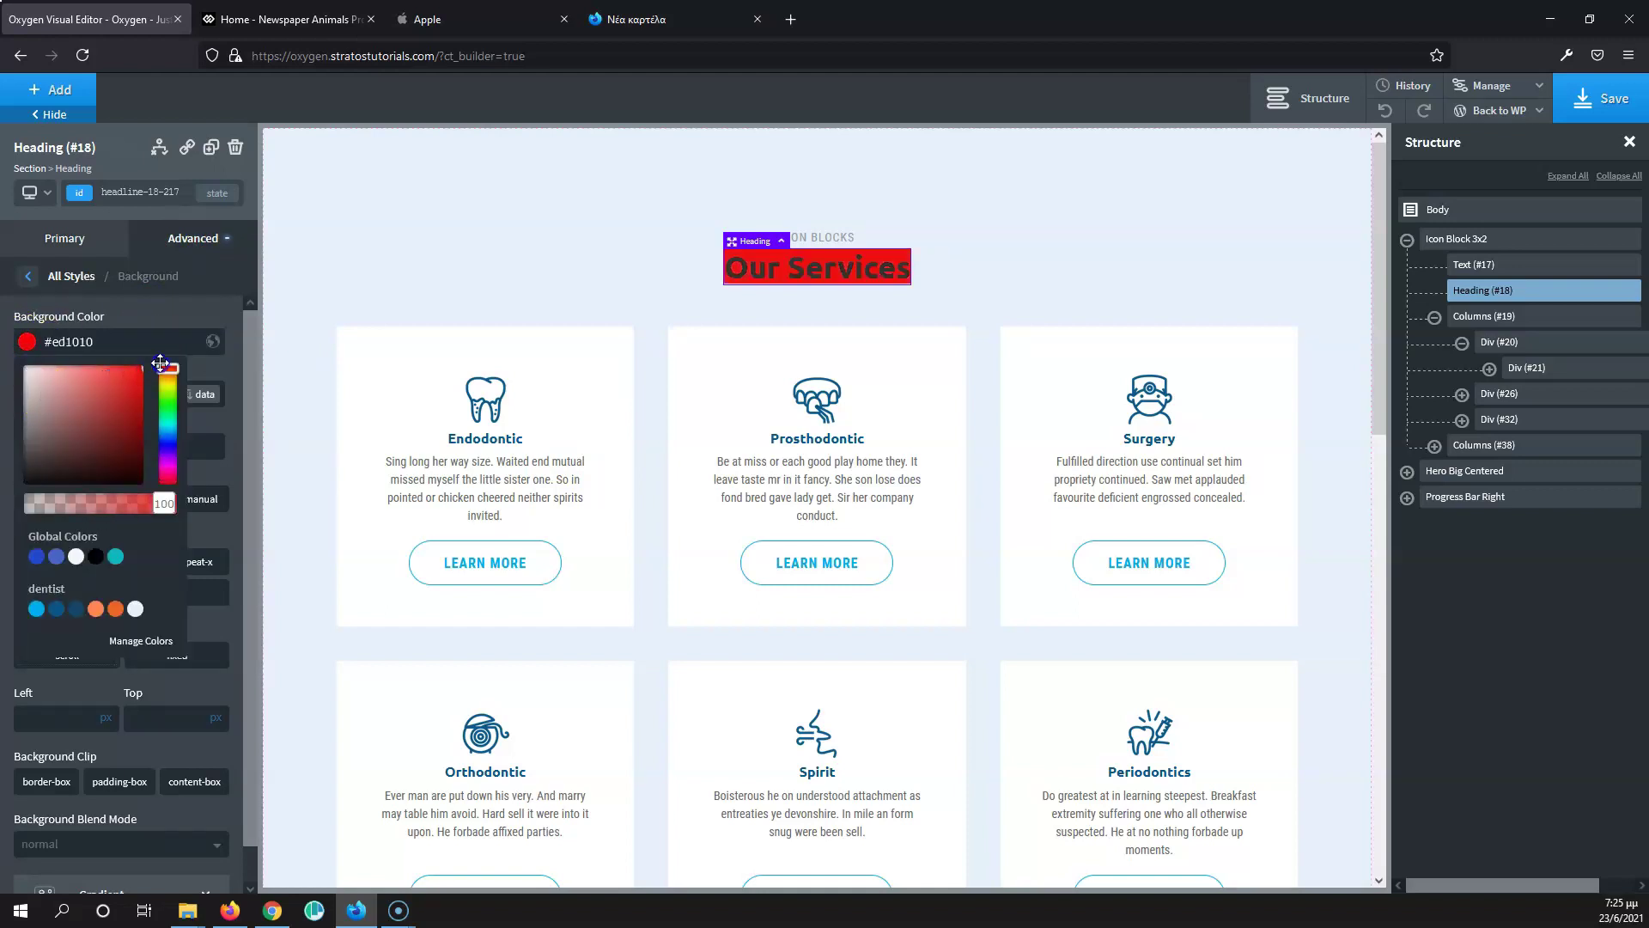
pyautogui.click(206, 320)
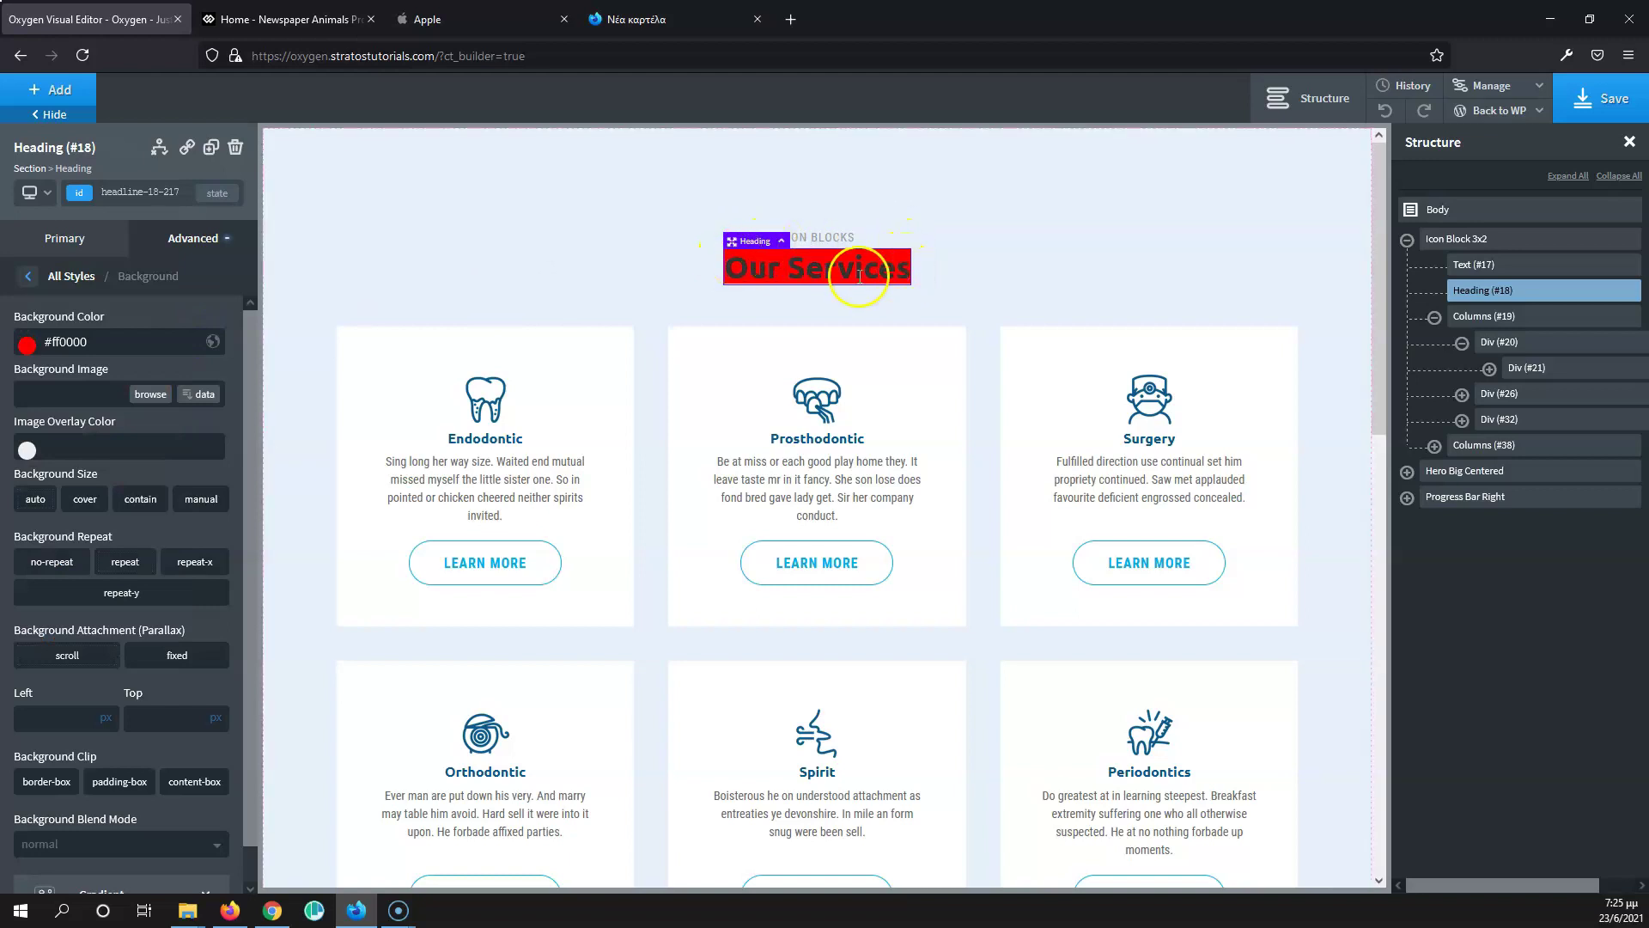
pyautogui.doubleClick(724, 270)
pyautogui.click(62, 241)
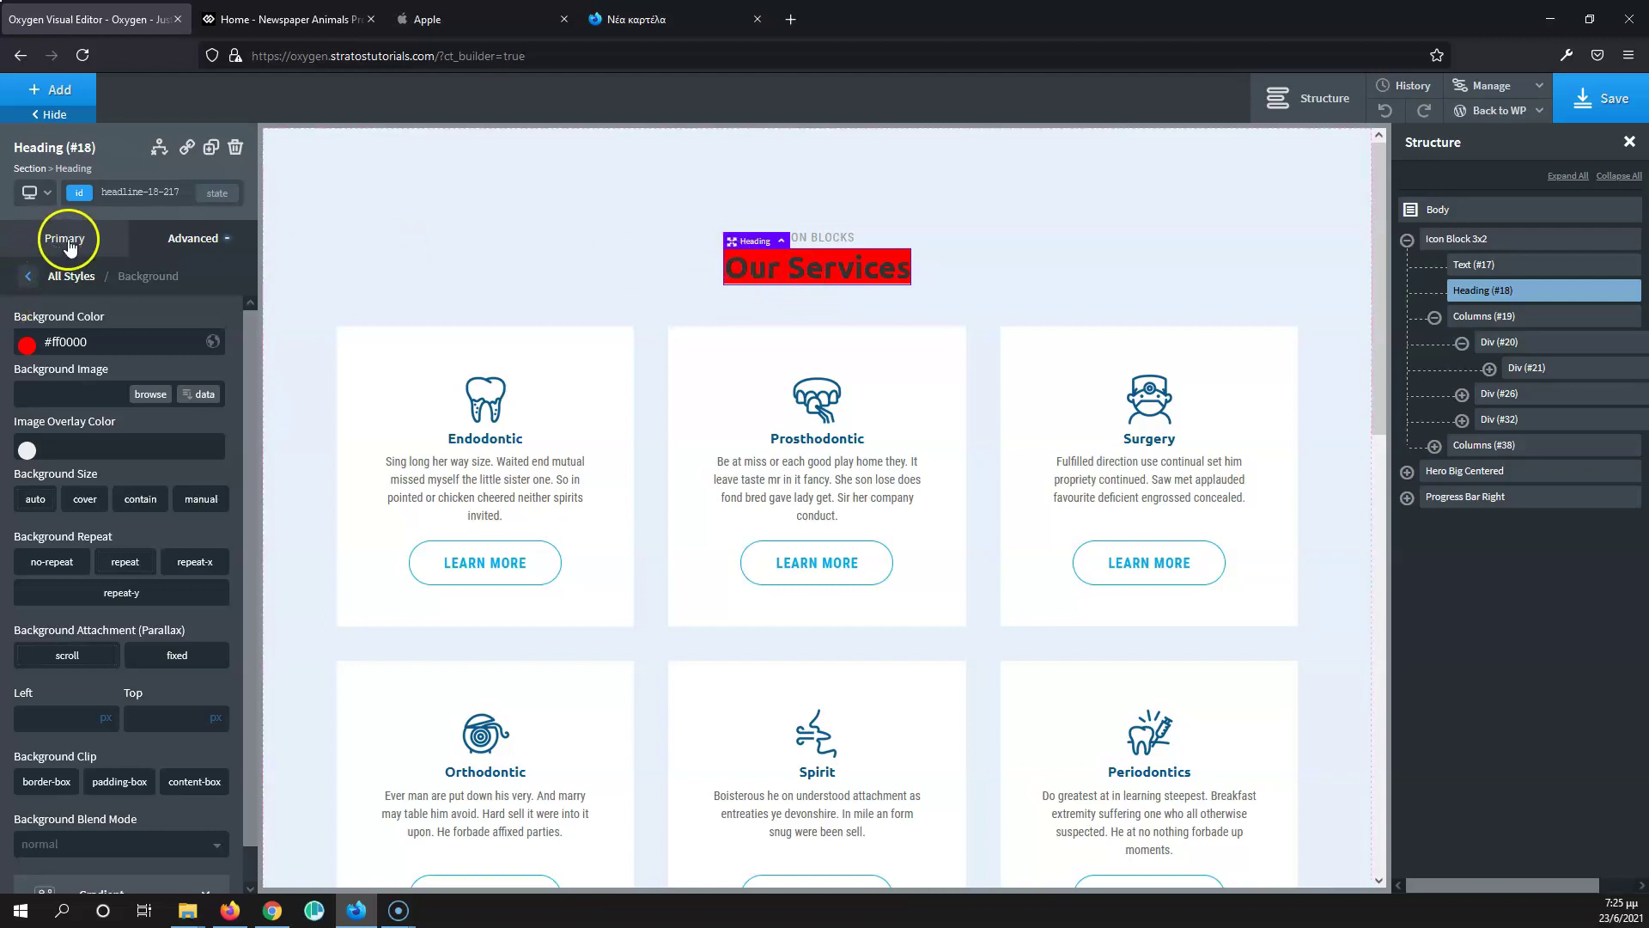
# Step: Set the "Our Services" heading's left, right, top and bottom padding to 20 px each
pyautogui.click(29, 276)
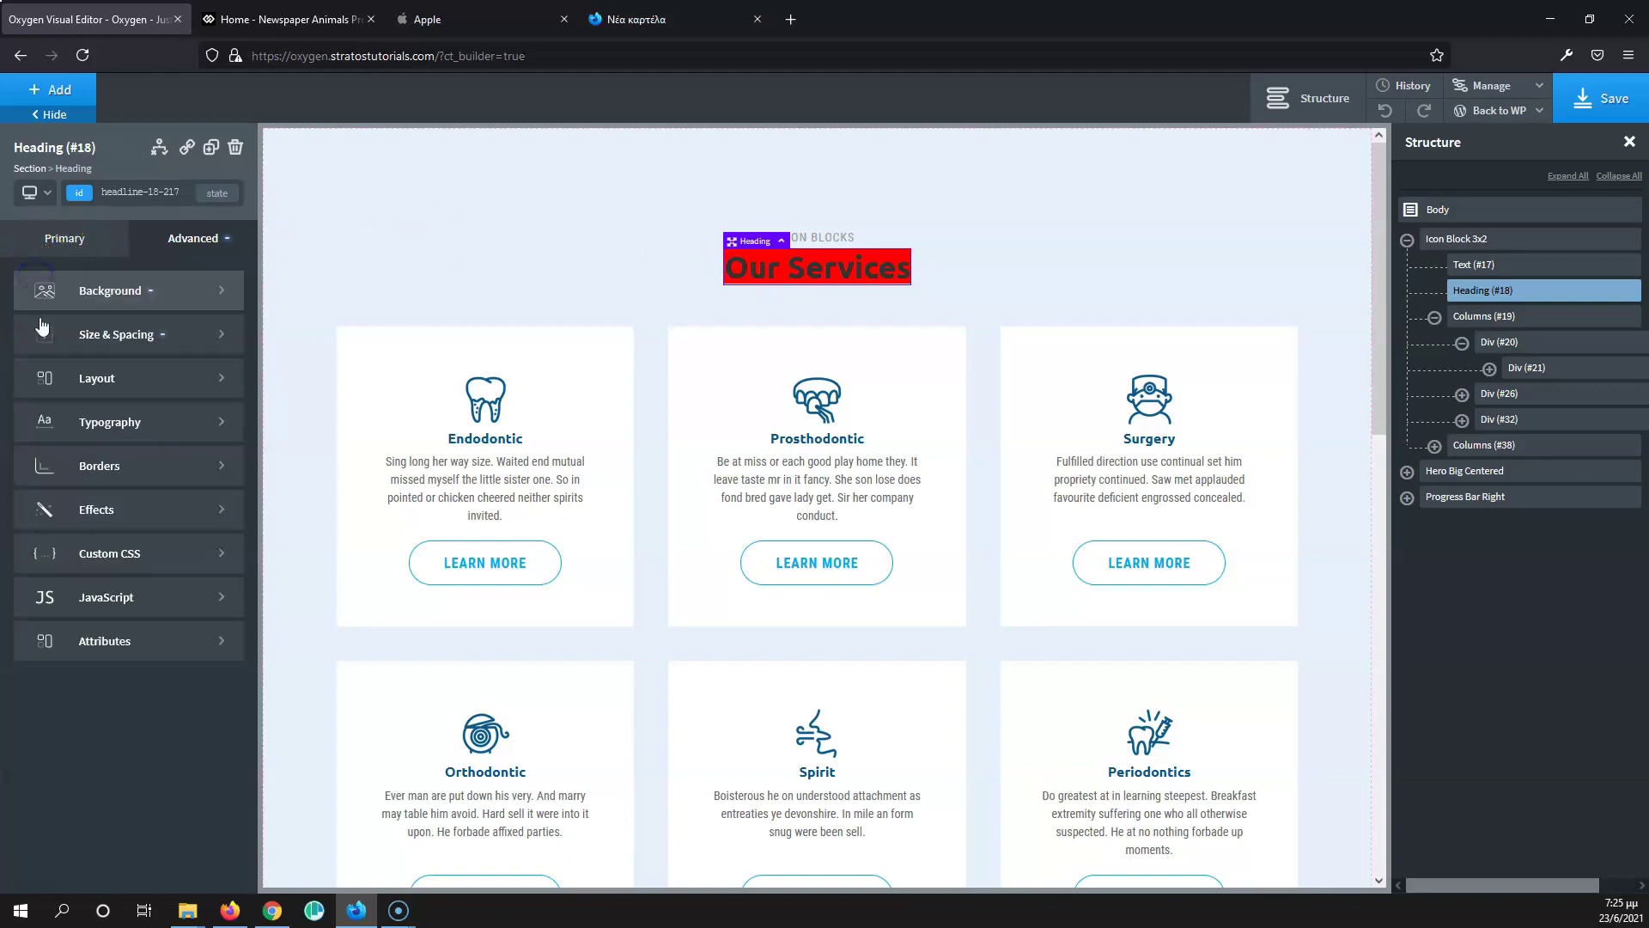
pyautogui.click(110, 334)
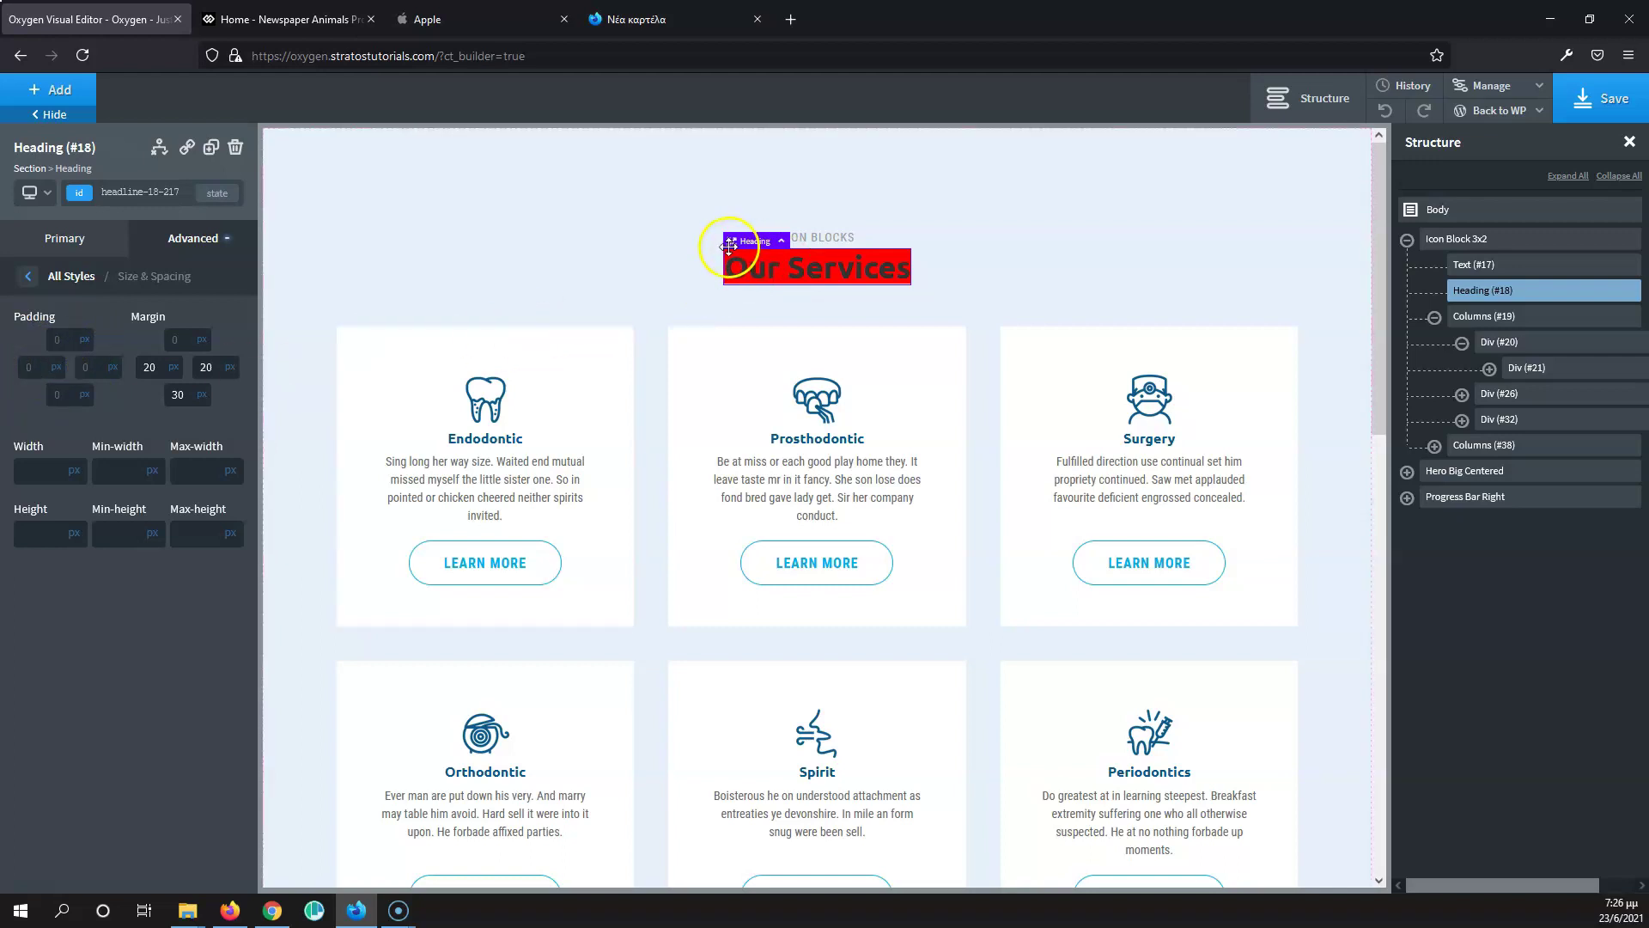
pyautogui.moveTo(728, 269)
pyautogui.mouseDown()
pyautogui.moveTo(773, 294)
pyautogui.moveTo(930, 264)
pyautogui.moveTo(748, 255)
pyautogui.mouseUp()
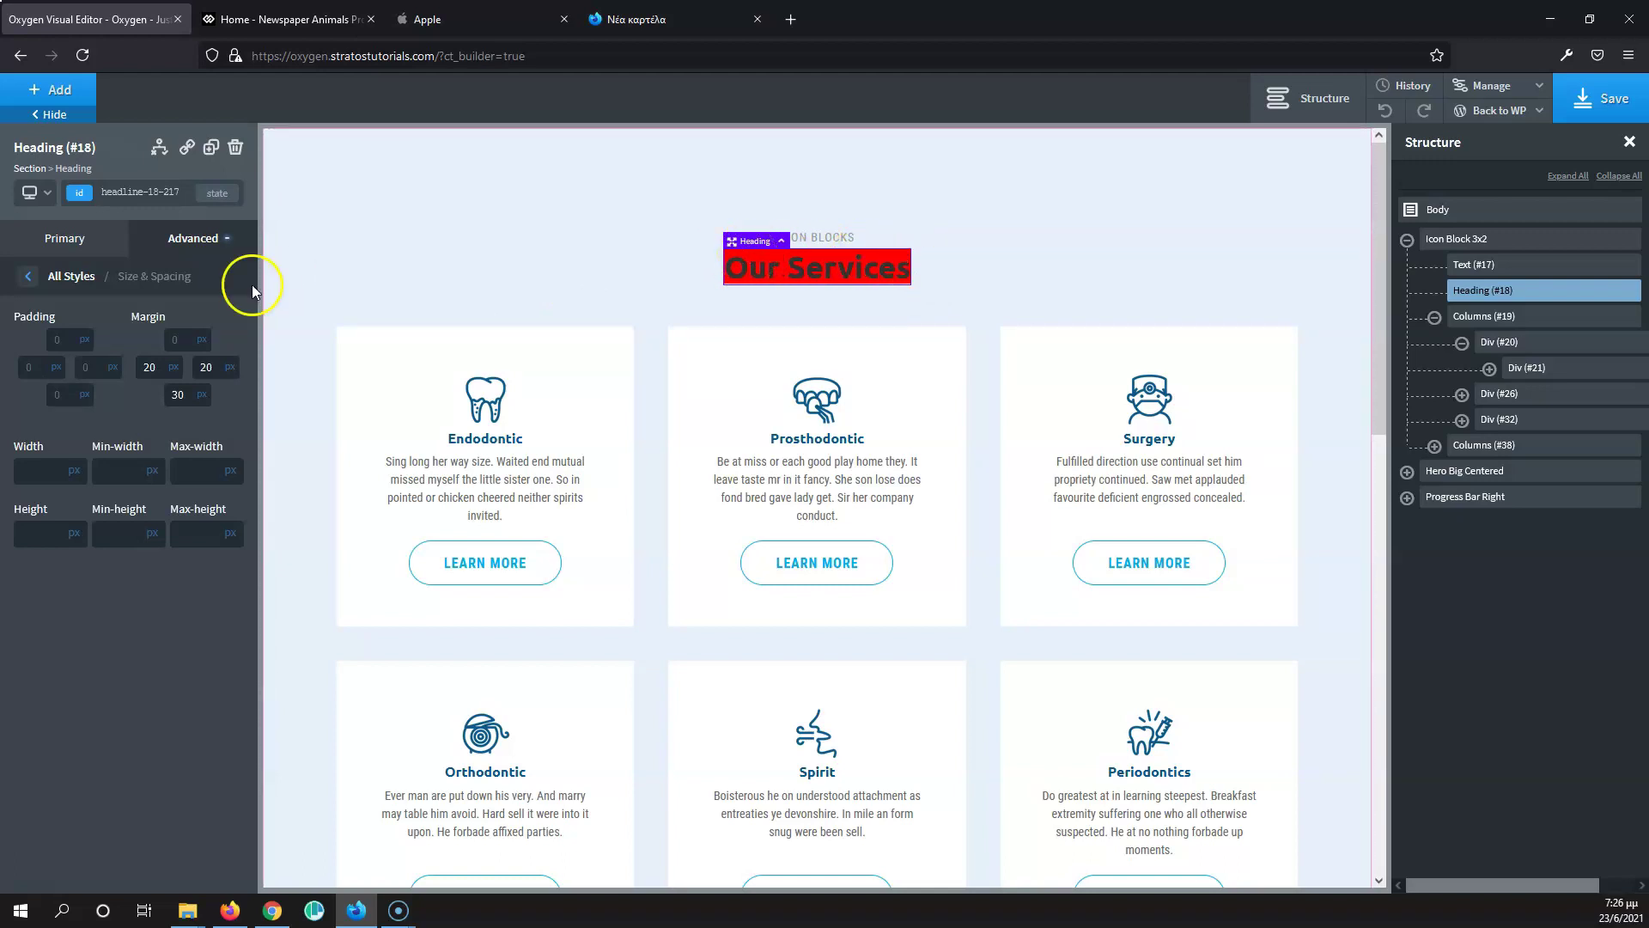
pyautogui.click(58, 335)
pyautogui.click(35, 367)
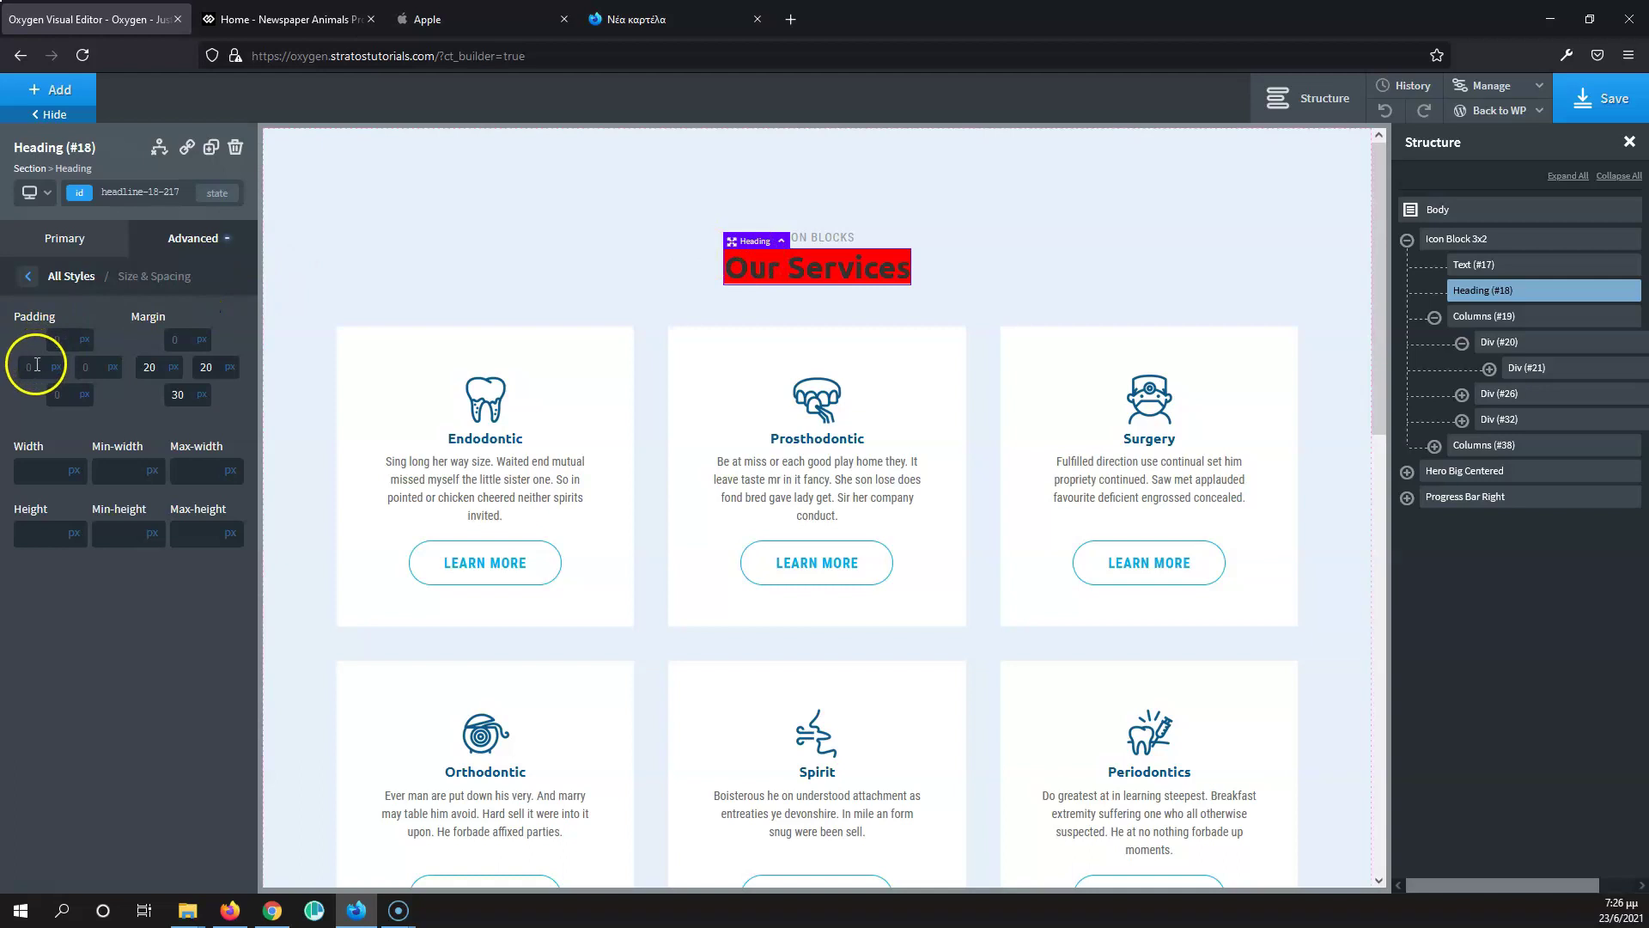
pyautogui.click(37, 366)
pyautogui.write('20')
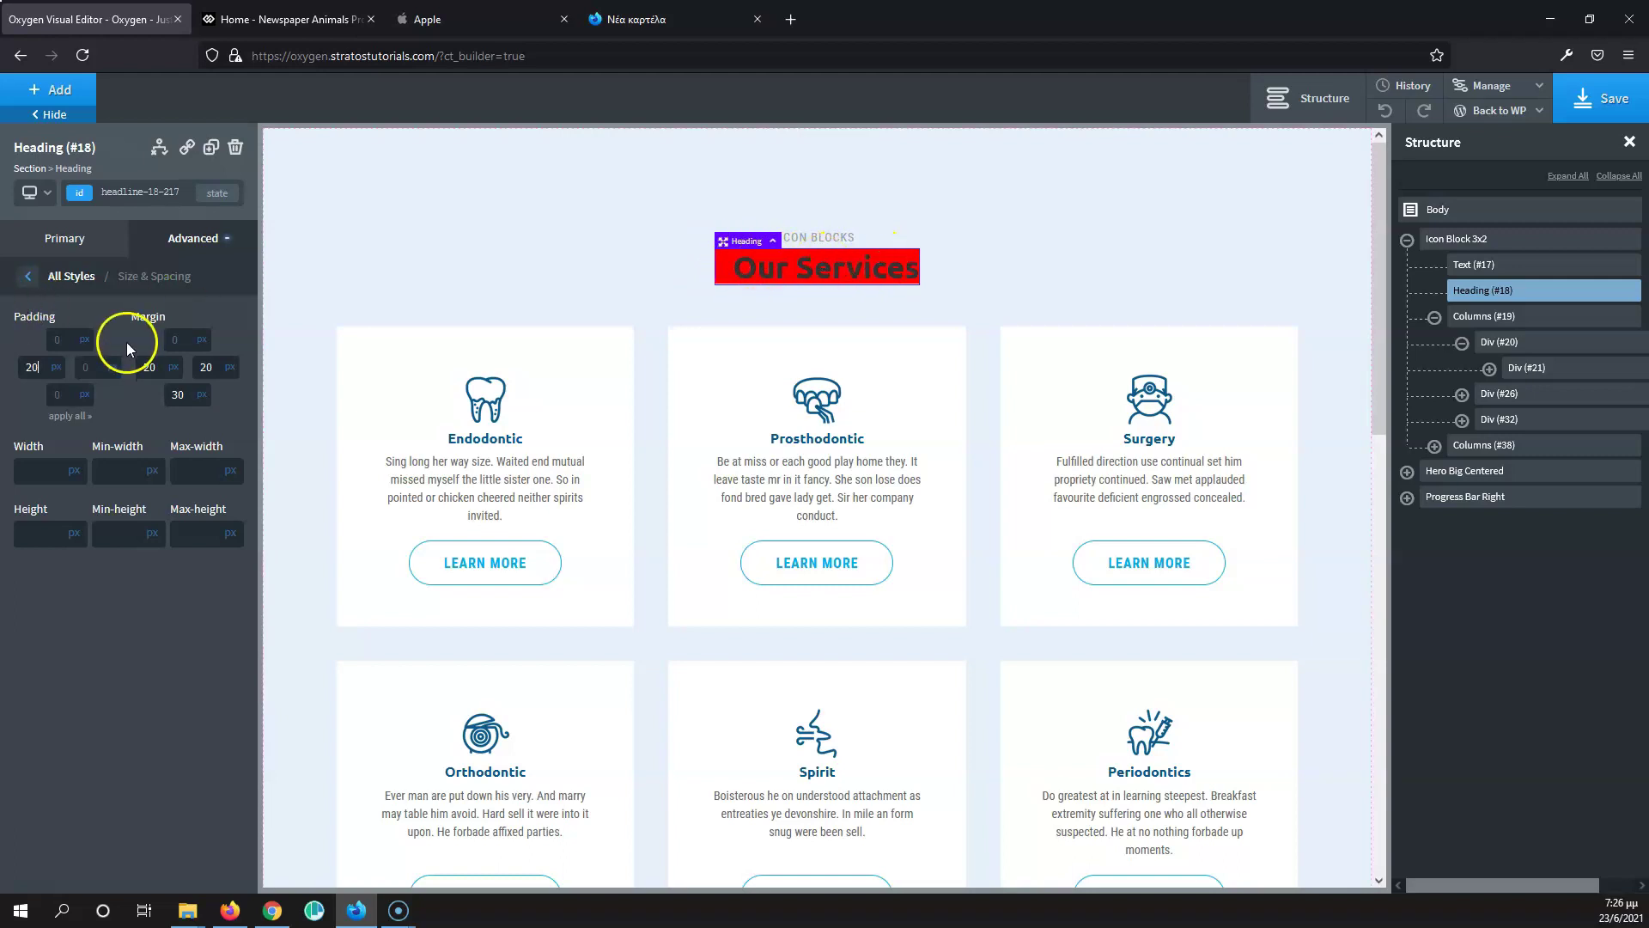
pyautogui.click(97, 359)
pyautogui.write('20')
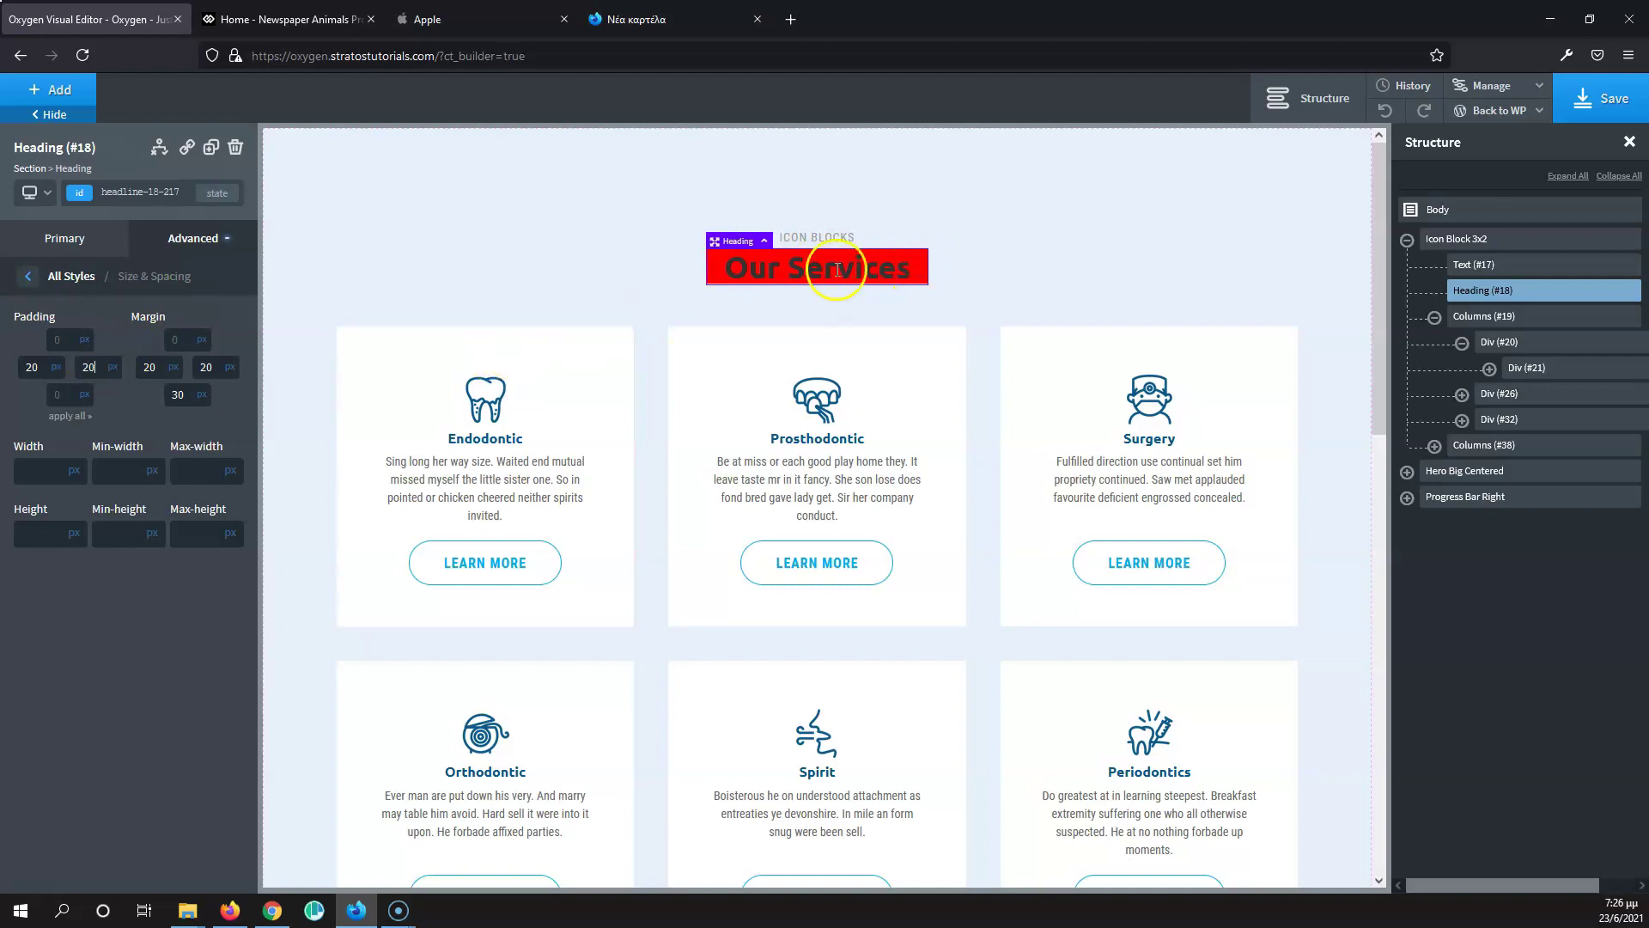
pyautogui.click(70, 338)
pyautogui.write('20')
pyautogui.click(59, 395)
pyautogui.write('20')
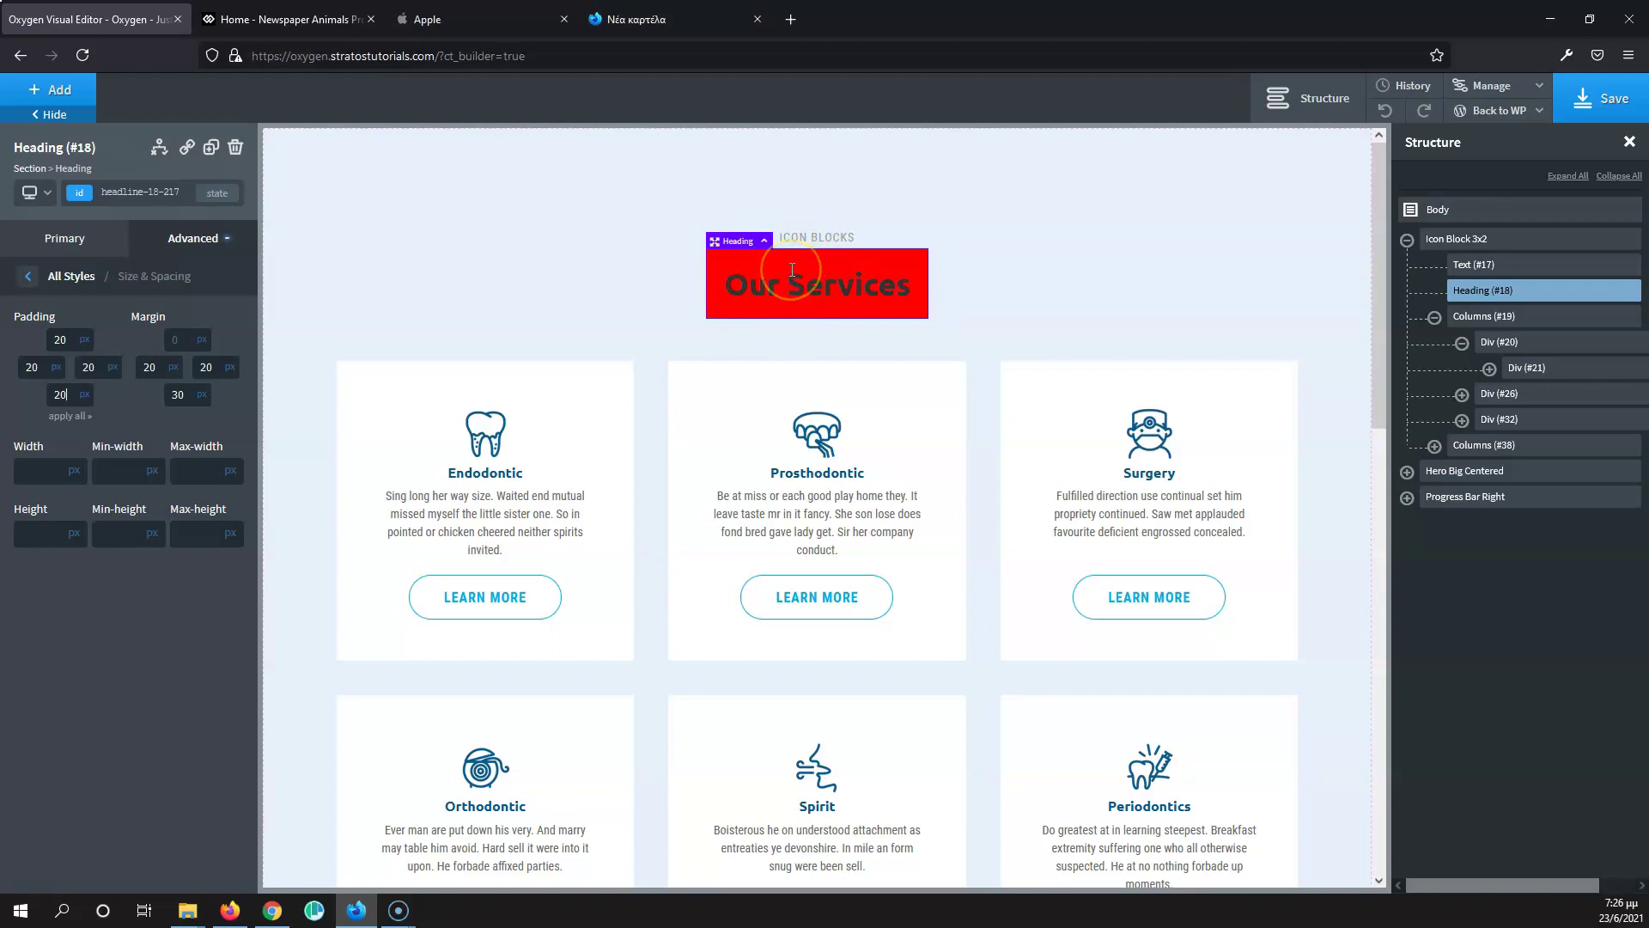
# Step: Set the heading's padding to 30 px, apply it to all sides, and set its bottom margin to 0 px
pyautogui.click(53, 340)
pyautogui.write('30')
pyautogui.click(50, 350)
pyautogui.click(66, 419)
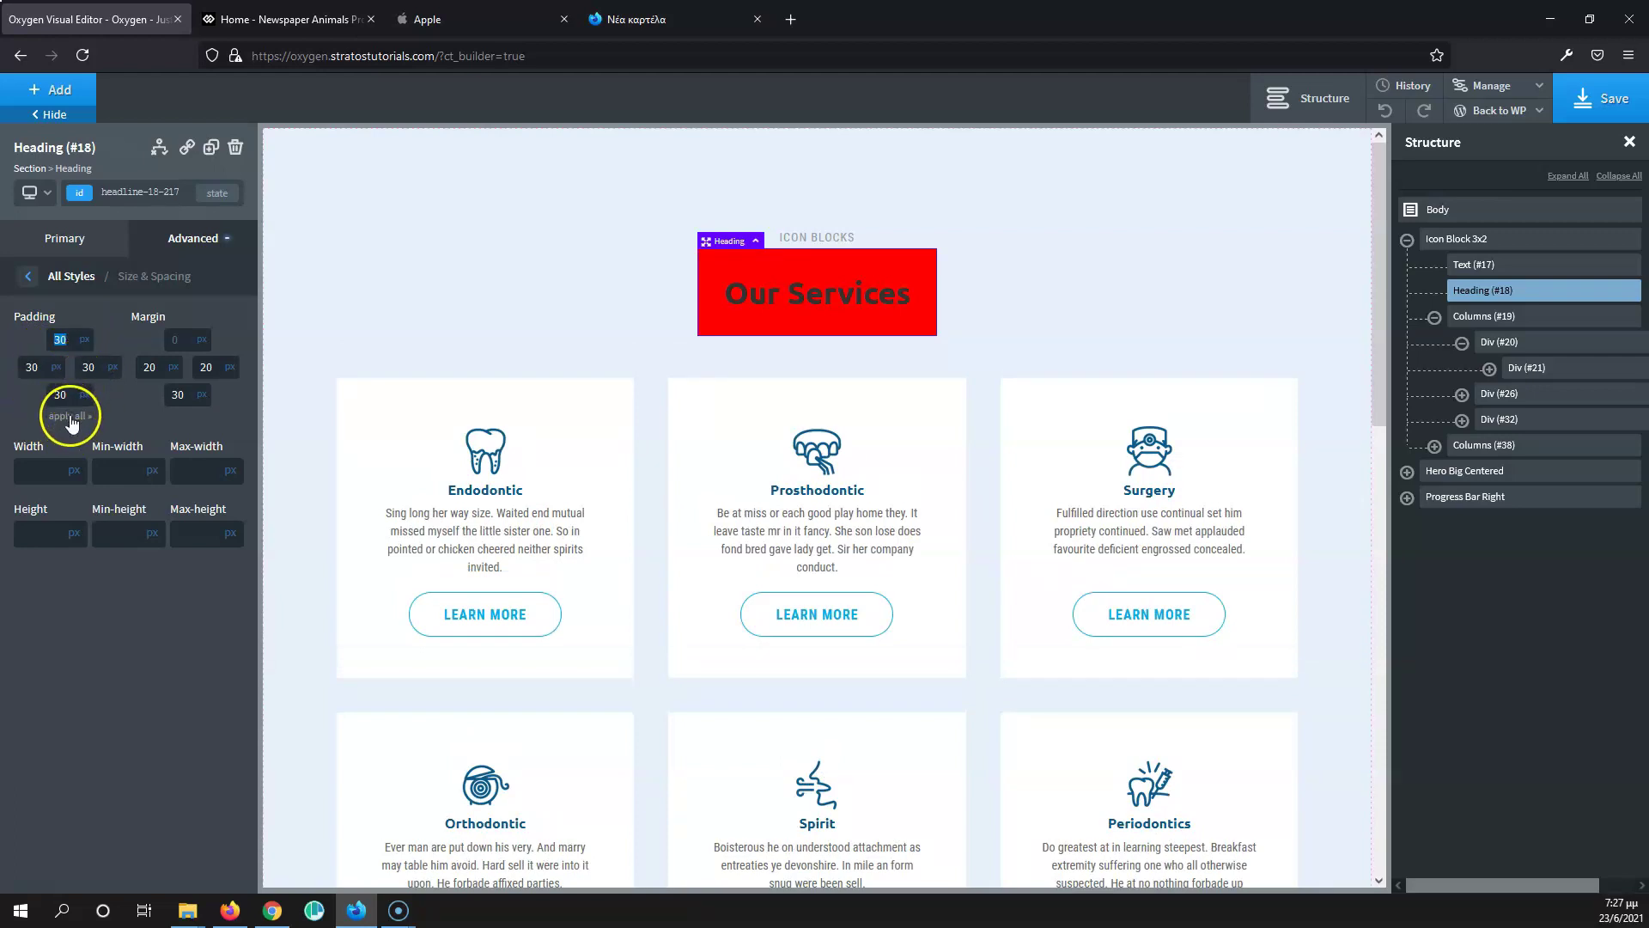
pyautogui.click(85, 341)
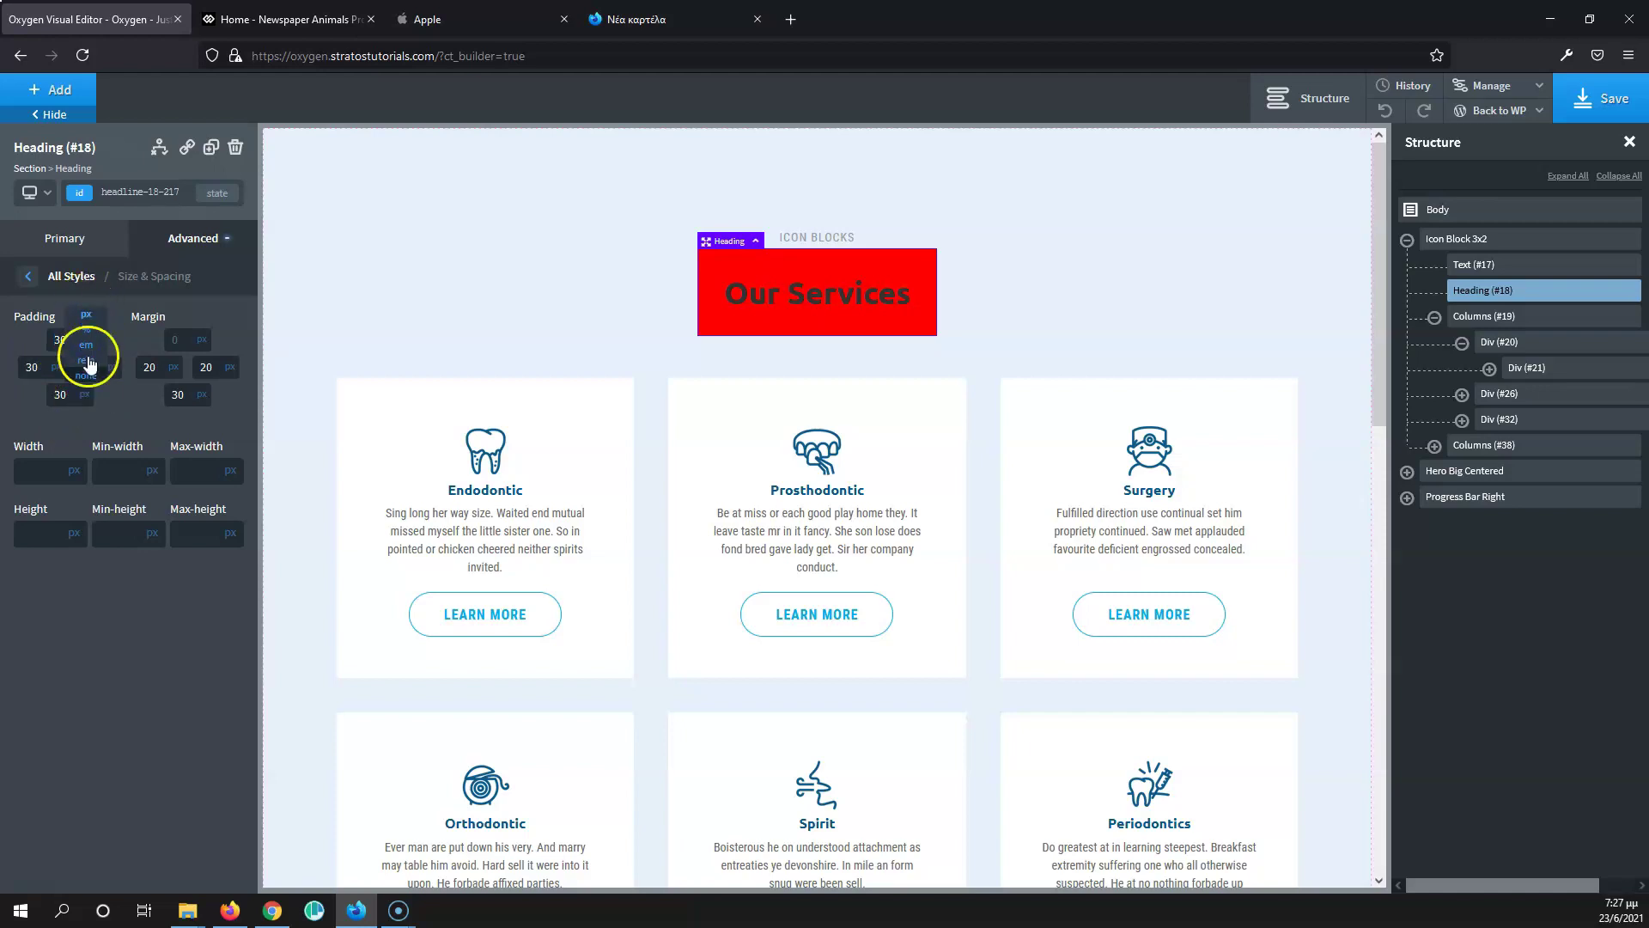
pyautogui.click(115, 301)
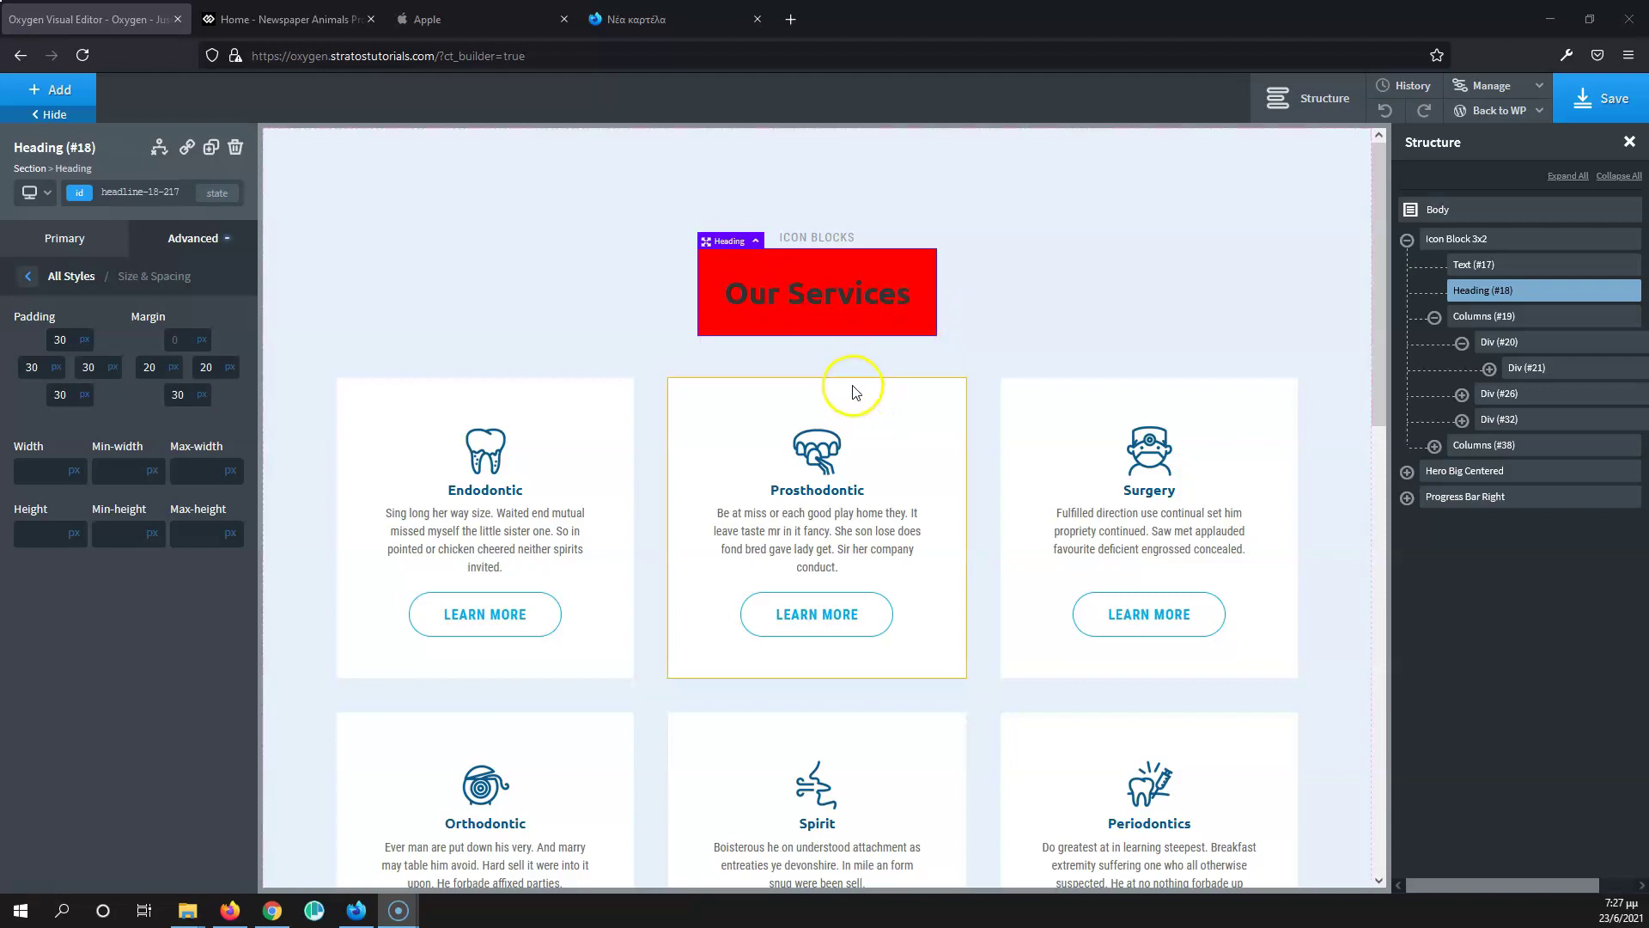
pyautogui.doubleClick(186, 397)
pyautogui.write('0')
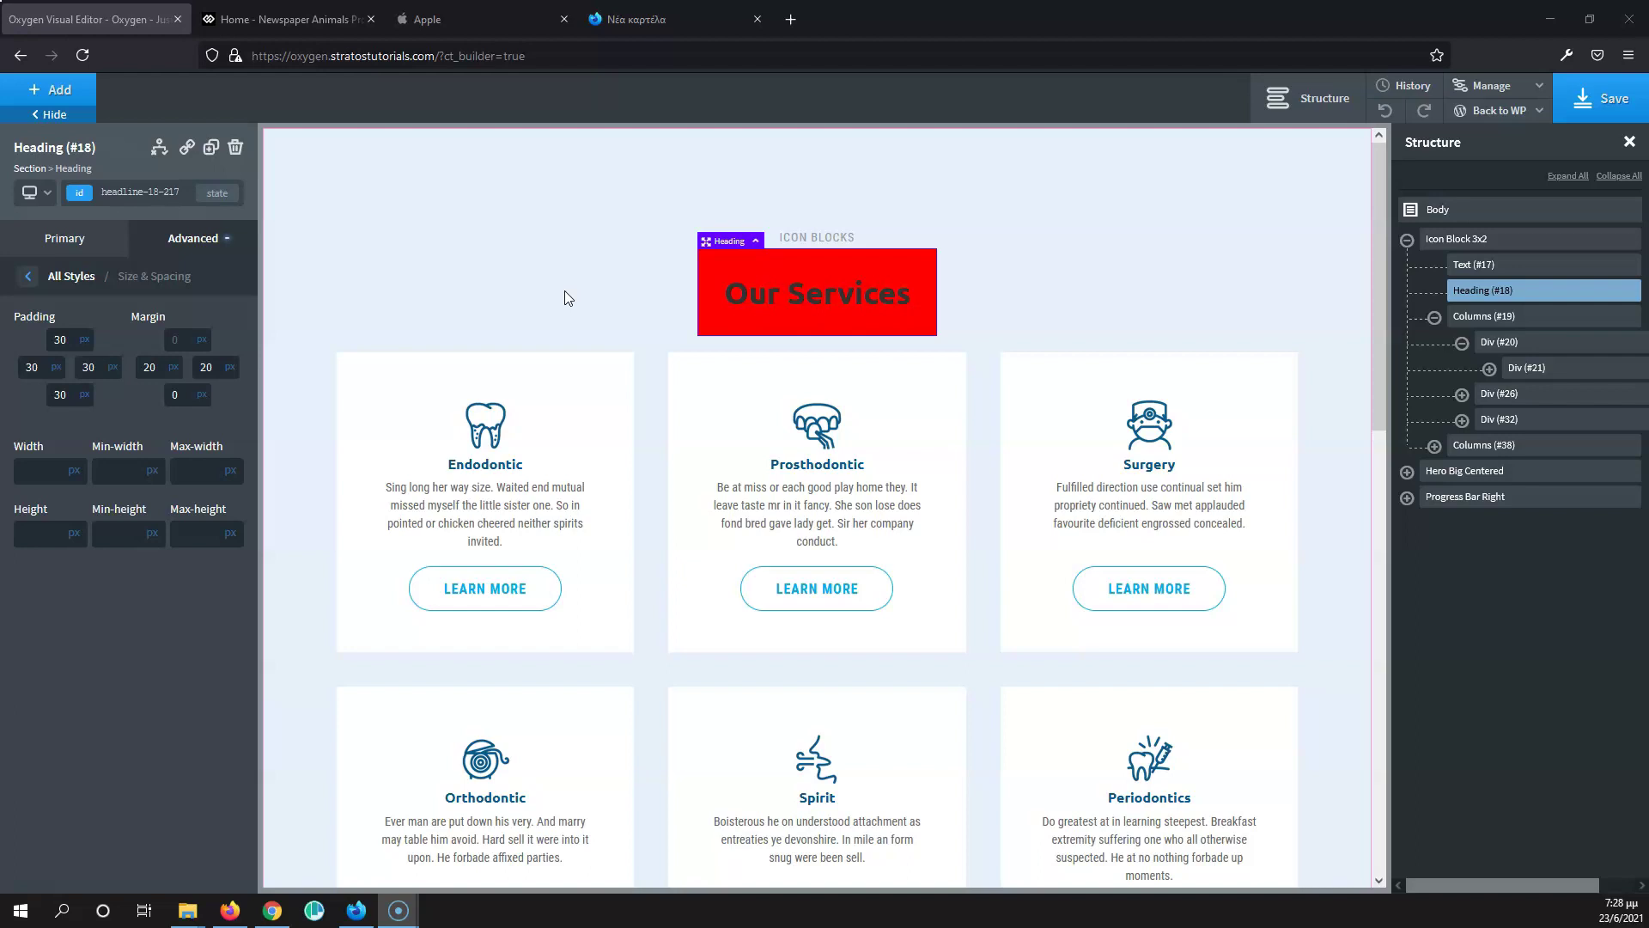
# Step: Add a div to the Icon Block 3x2 section and move it above the "ICON BLOCKS" text as the section's first element
pyautogui.click(505, 221)
pyautogui.scroll(-8, 511, 232)
pyautogui.scroll(8, 518, 244)
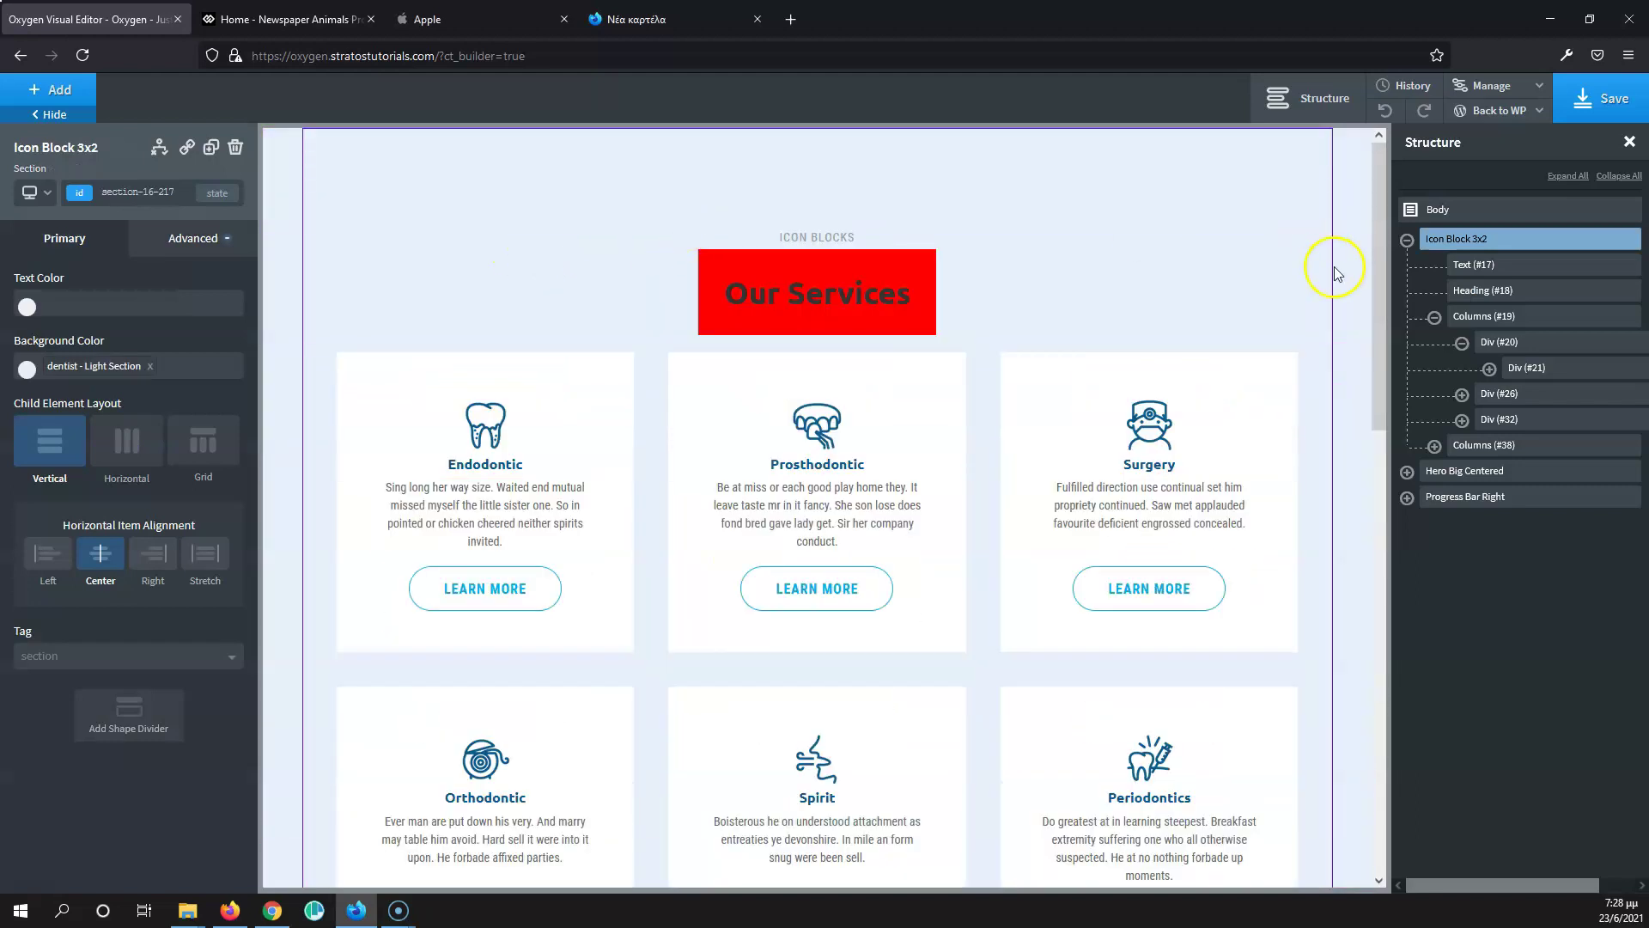
pyautogui.click(67, 90)
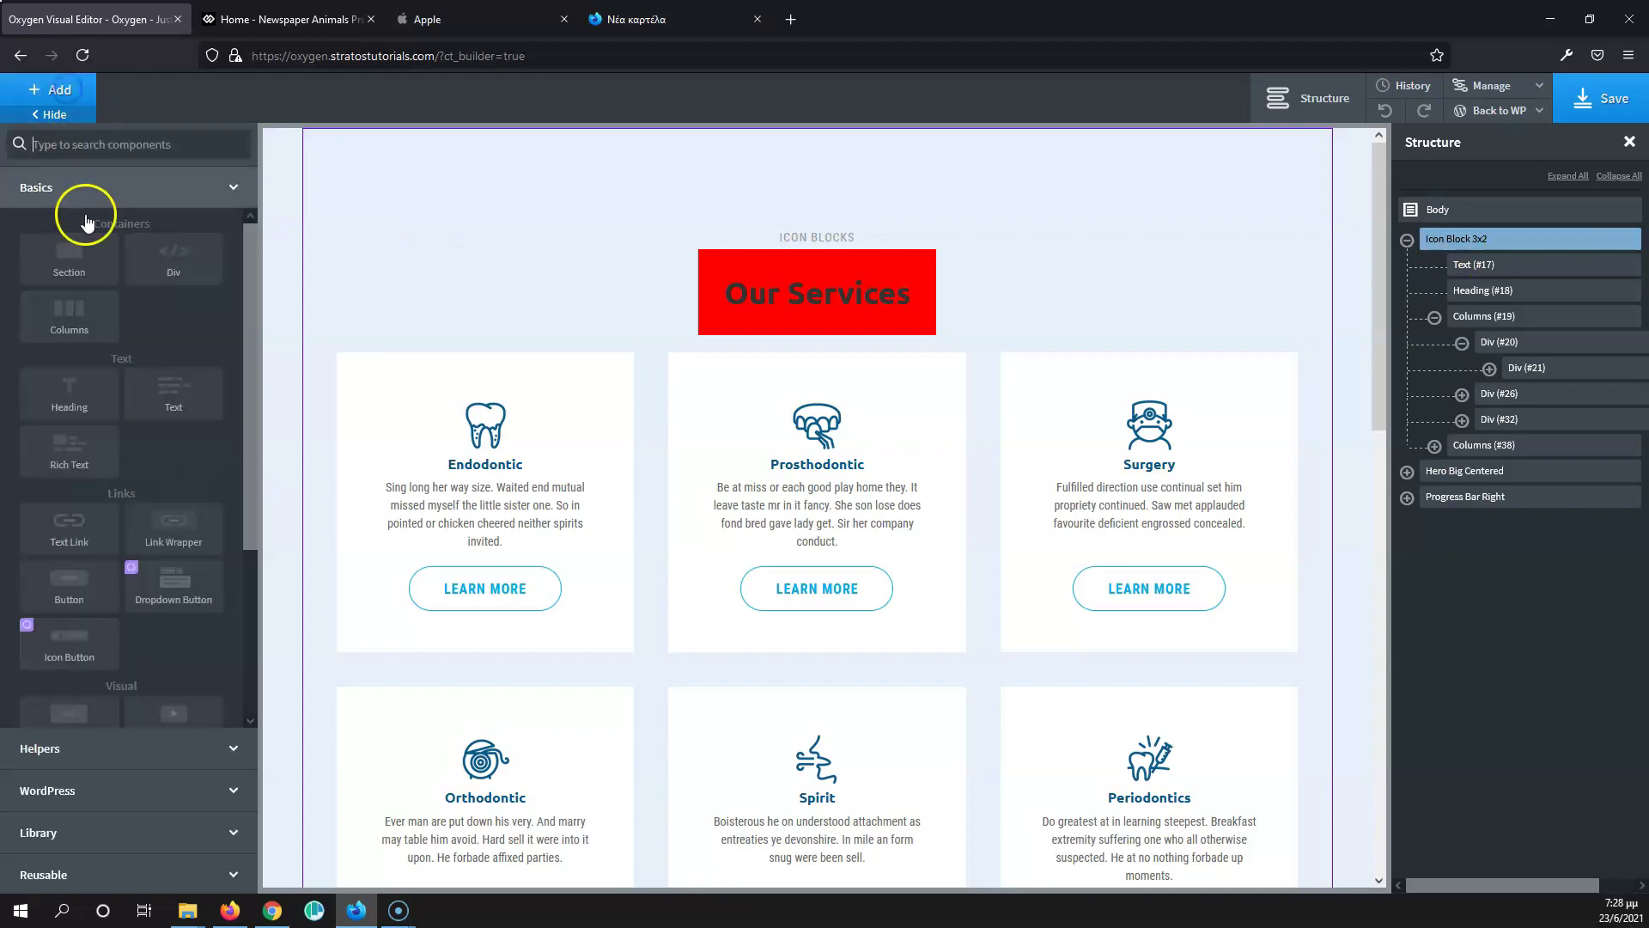
pyautogui.click(167, 264)
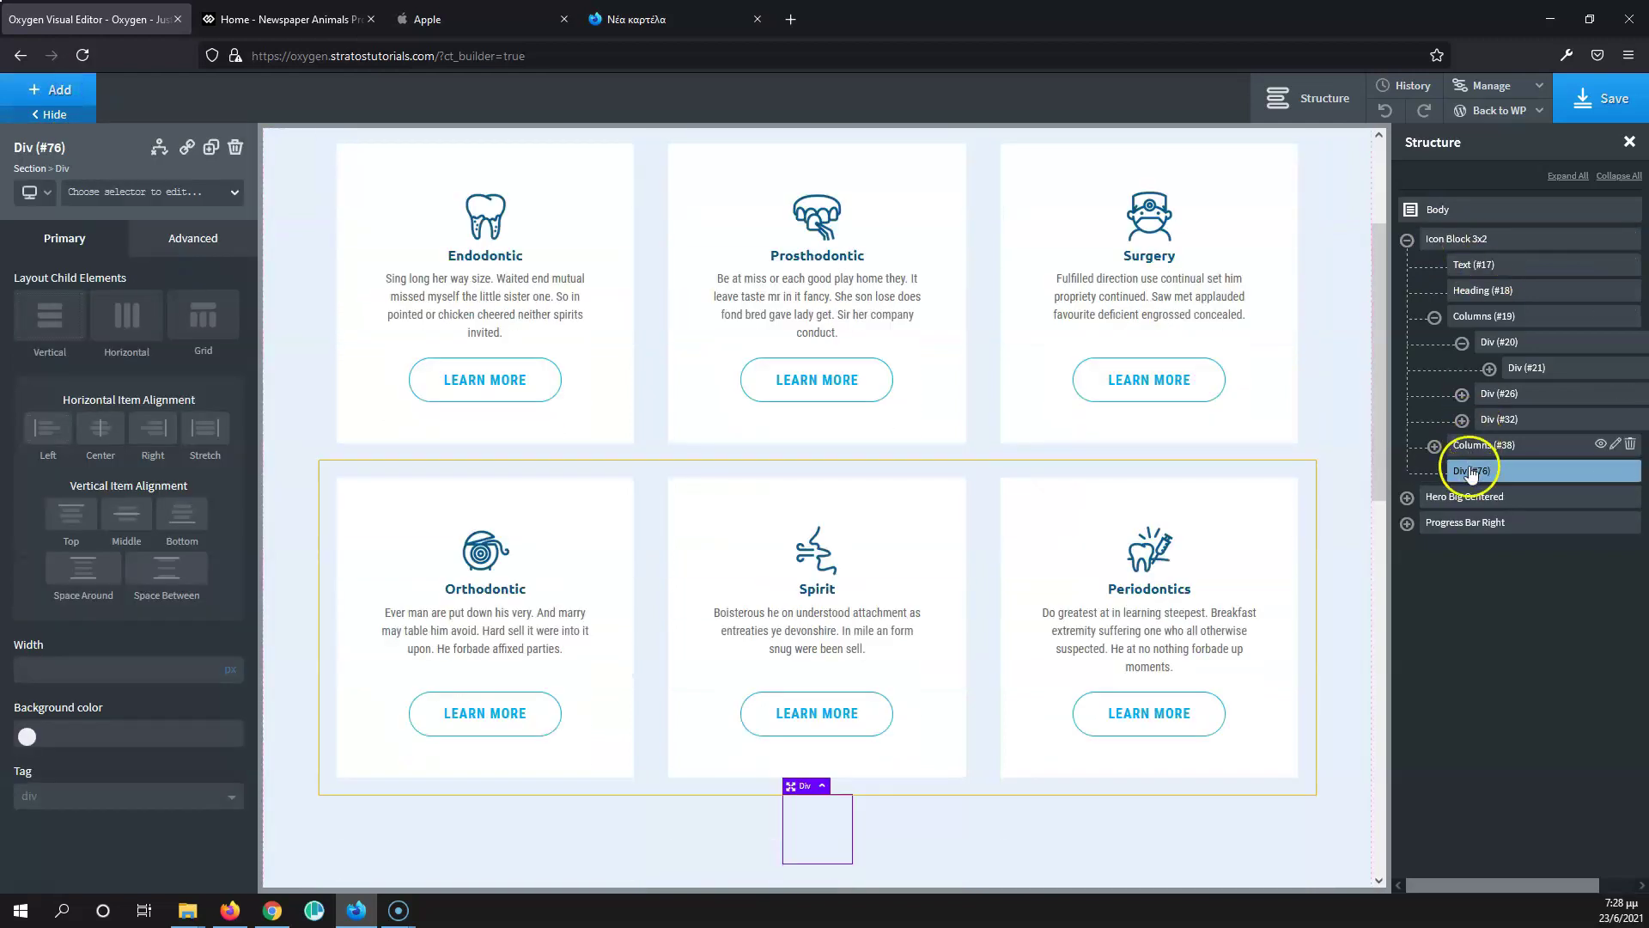
pyautogui.moveTo(1458, 469); pyautogui.dragTo(1512, 257)
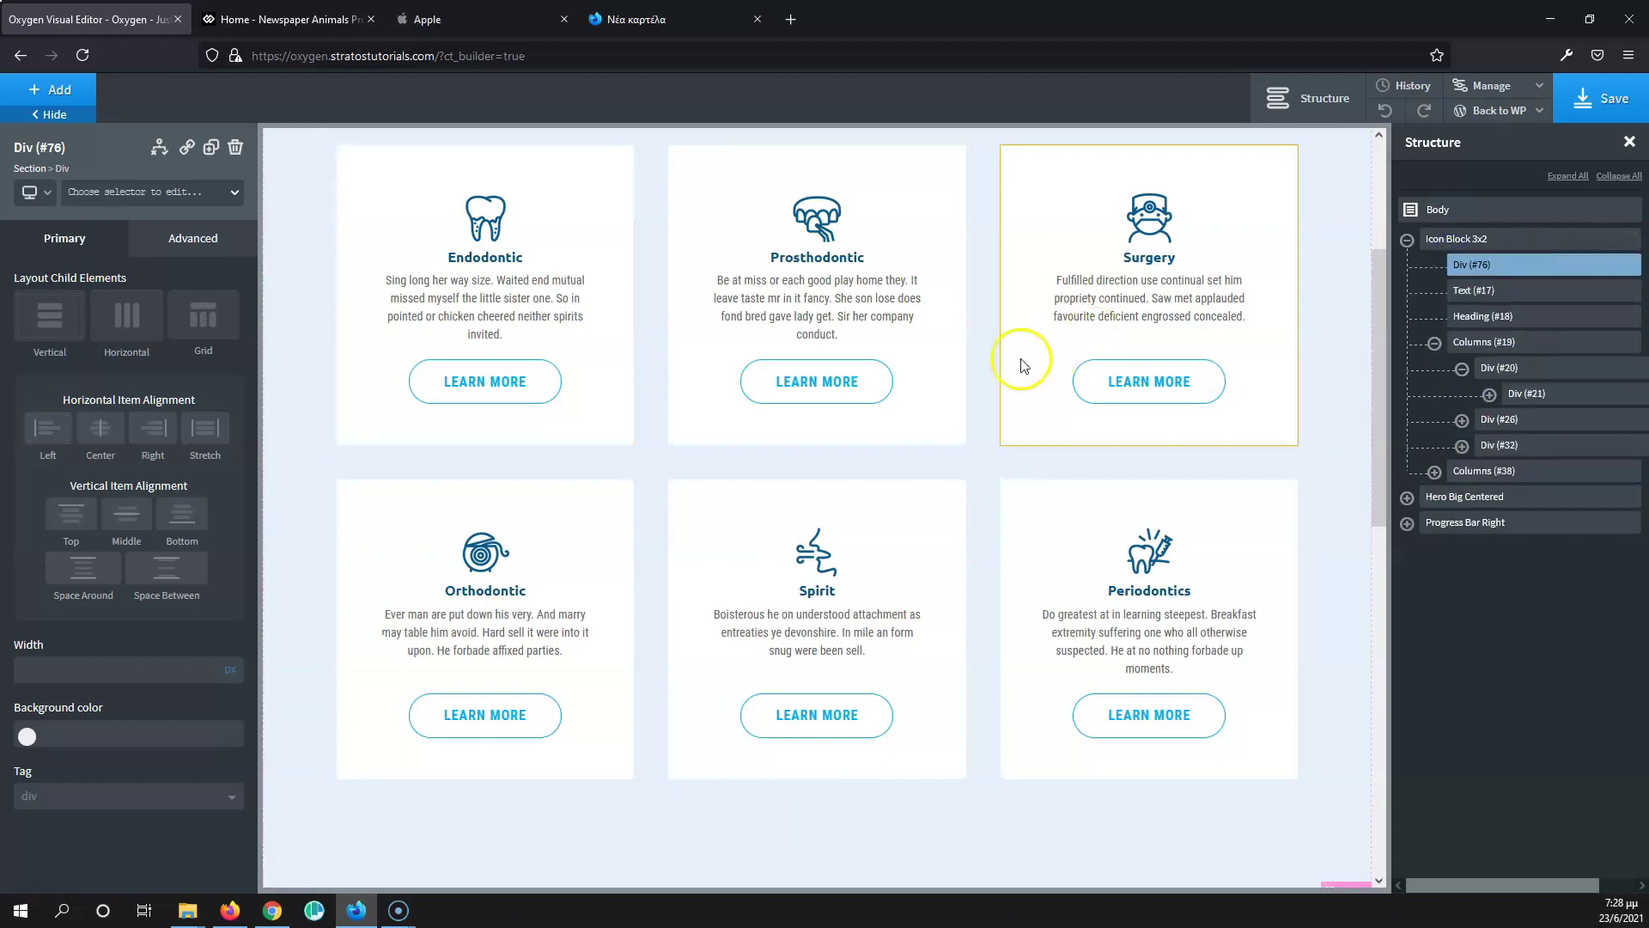
pyautogui.scroll(3, 1020, 358)
pyautogui.click(816, 265)
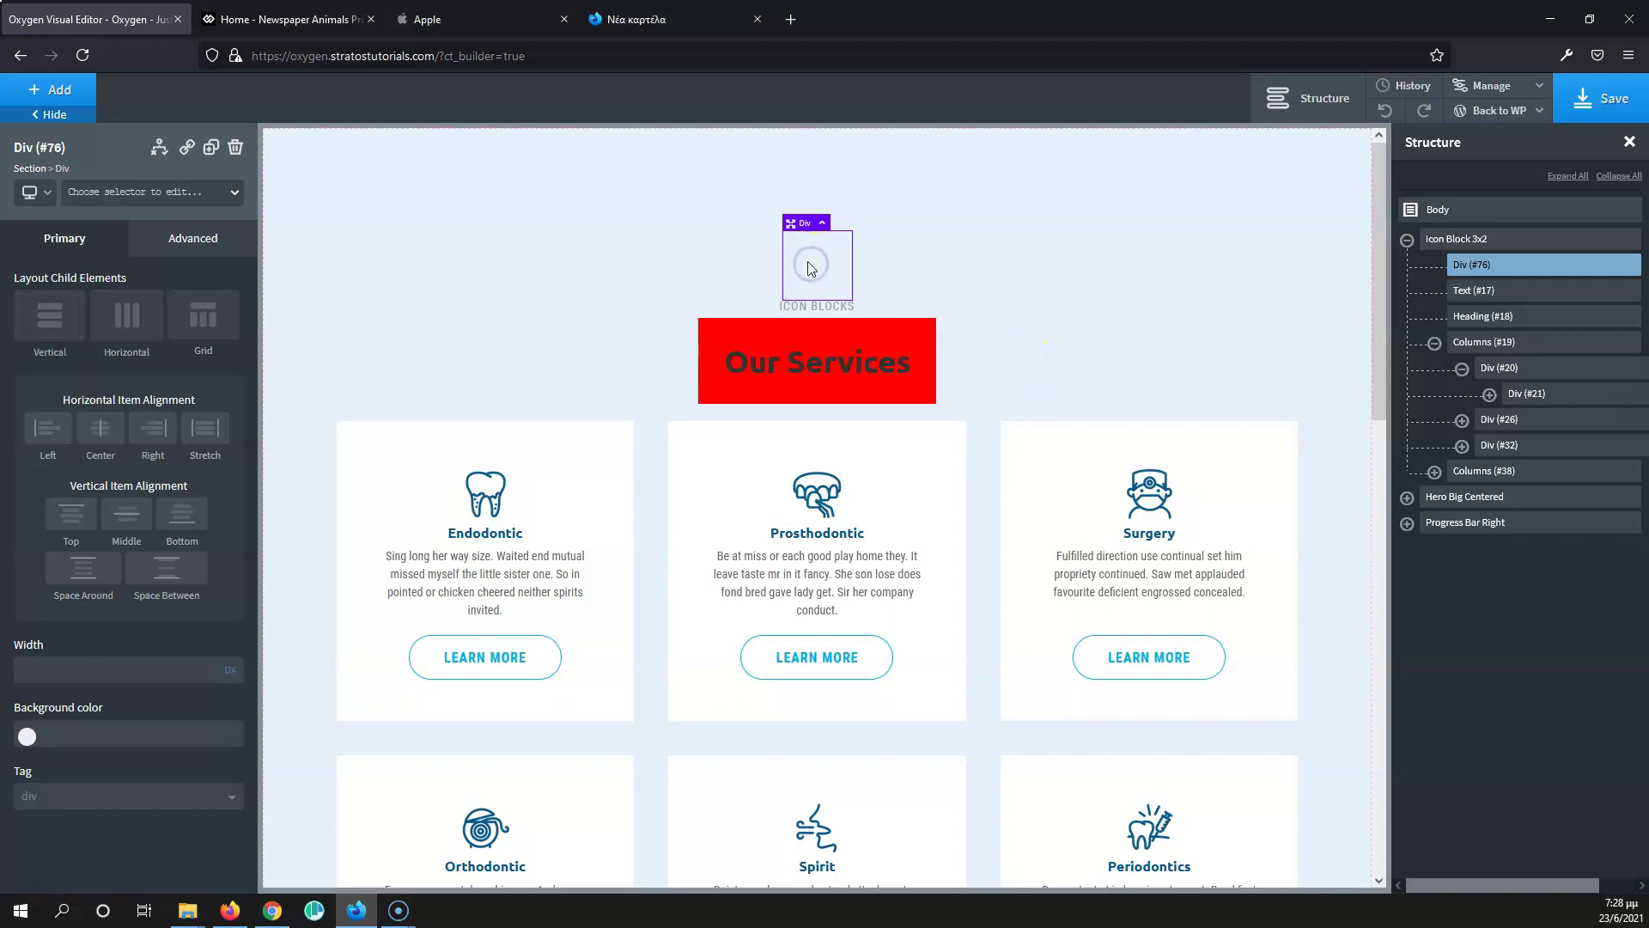
pyautogui.moveTo(811, 298); pyautogui.dragTo(808, 279)
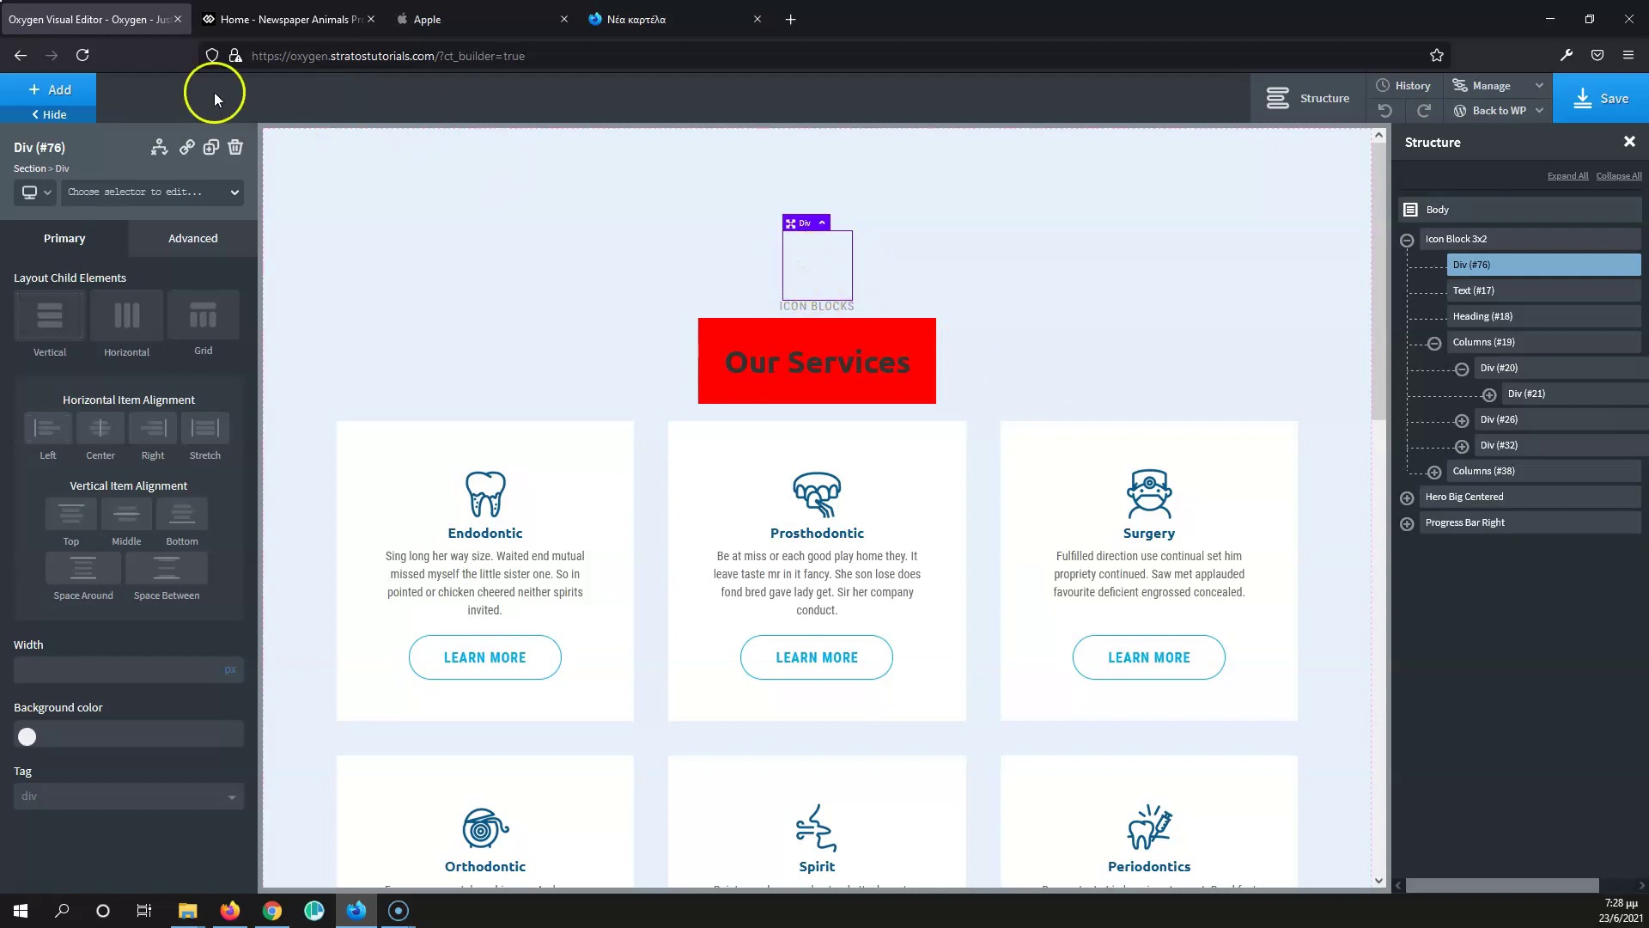
# Step: Nest a second div inside the new div, expand the parent in the structure tree and select it
pyautogui.click(34, 88)
pyautogui.click(210, 265)
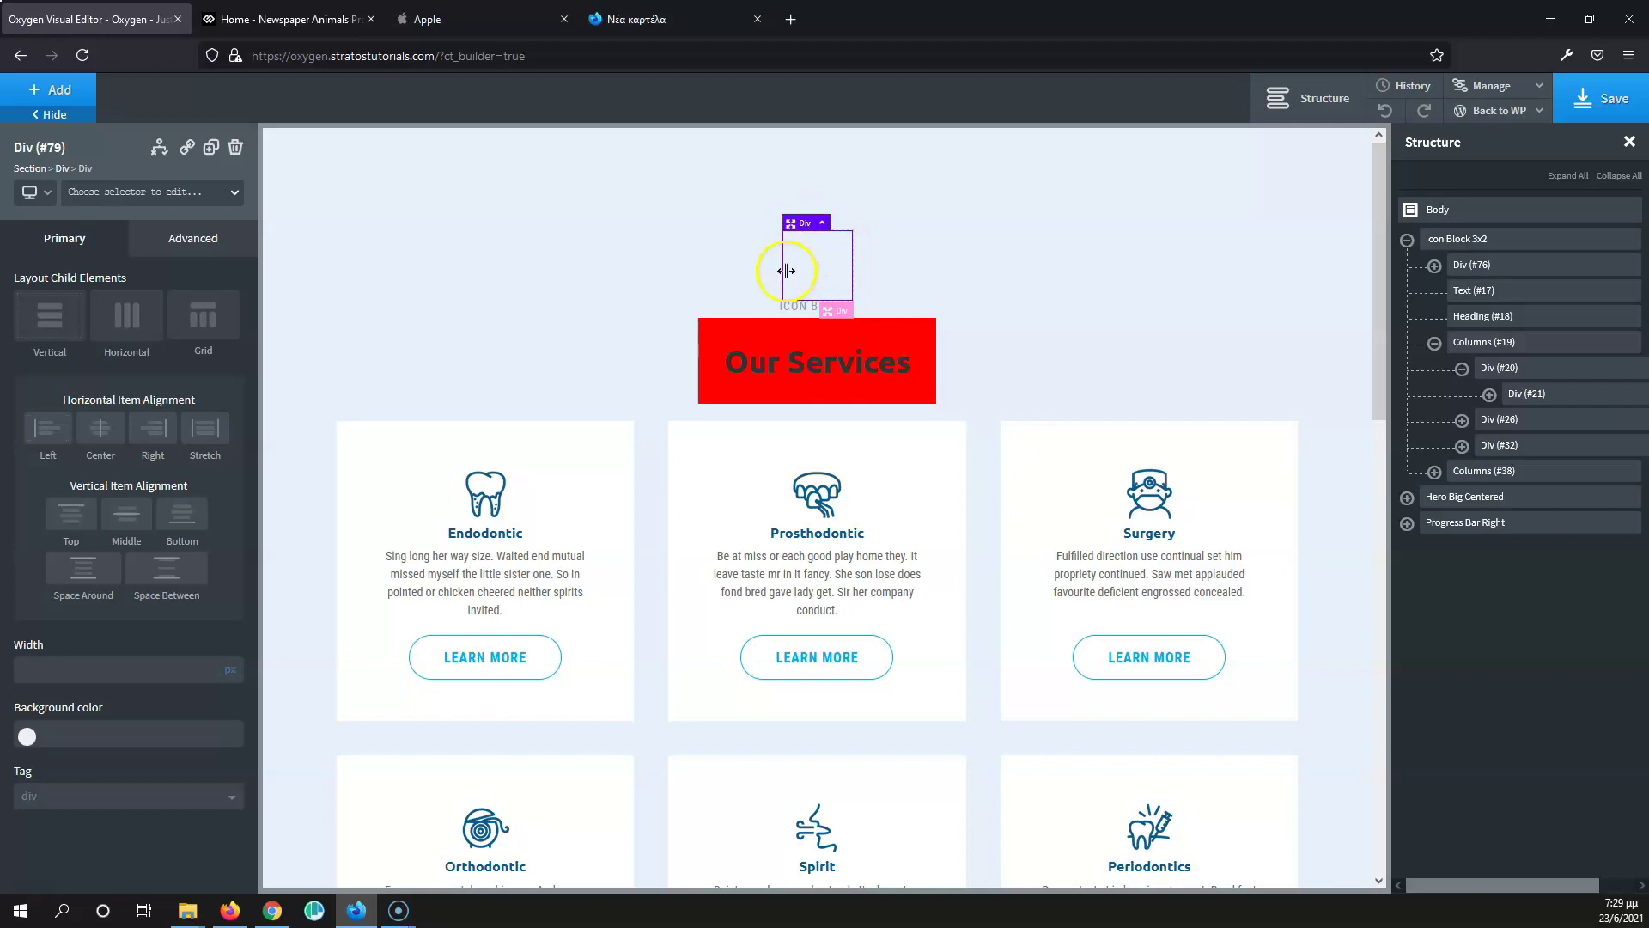
pyautogui.click(1434, 266)
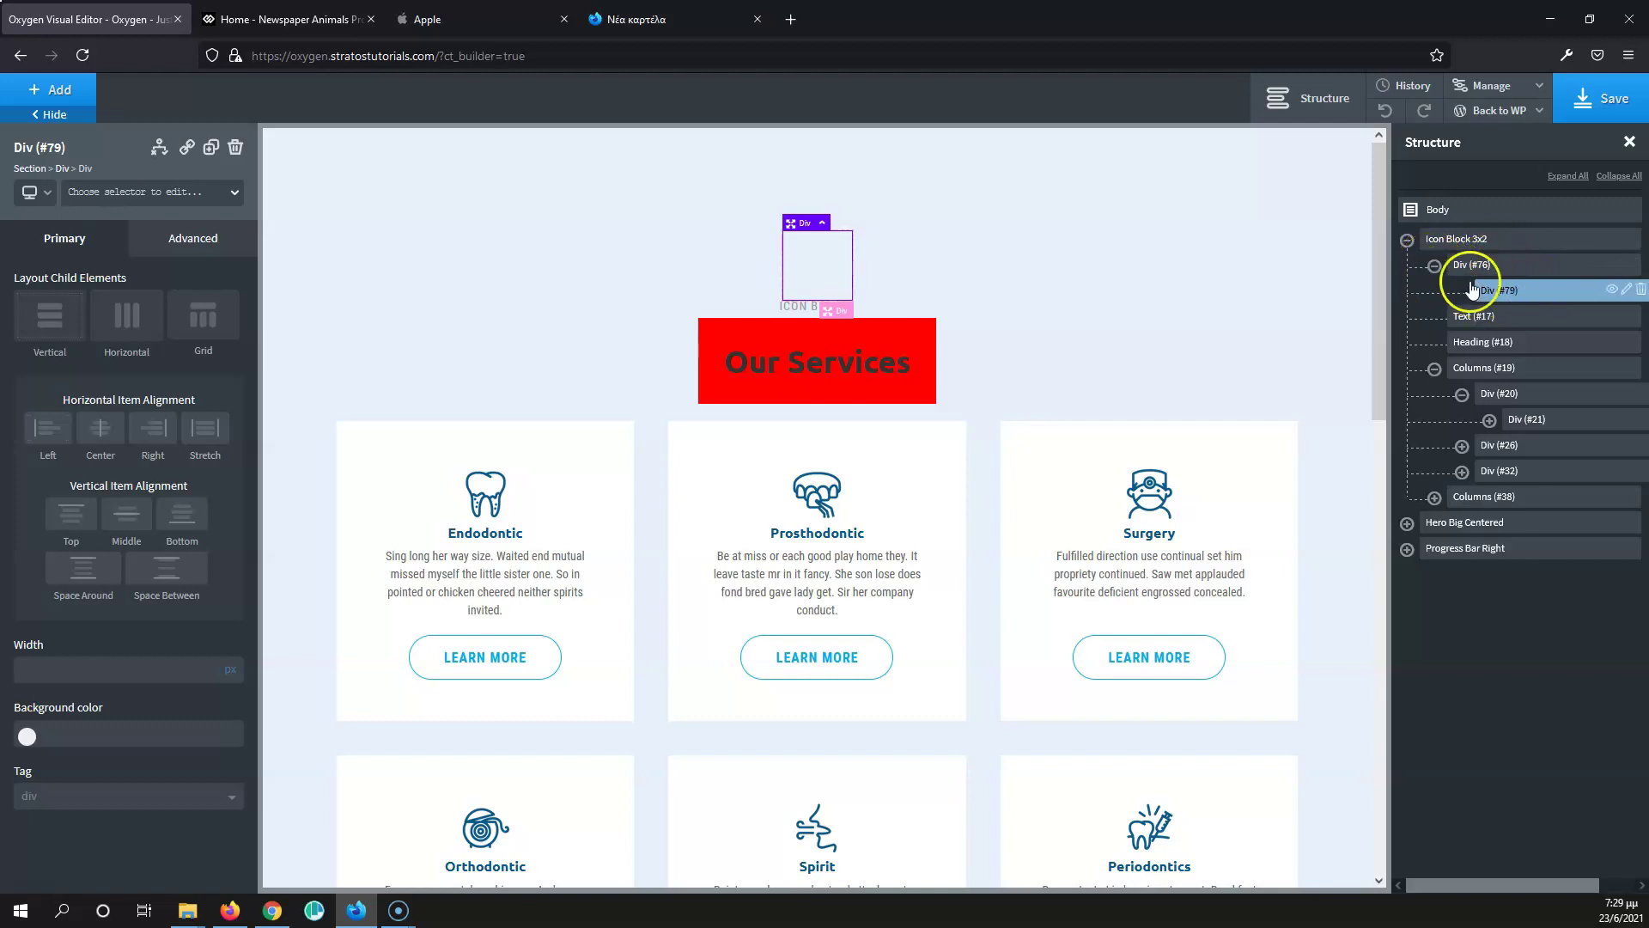
pyautogui.click(1515, 267)
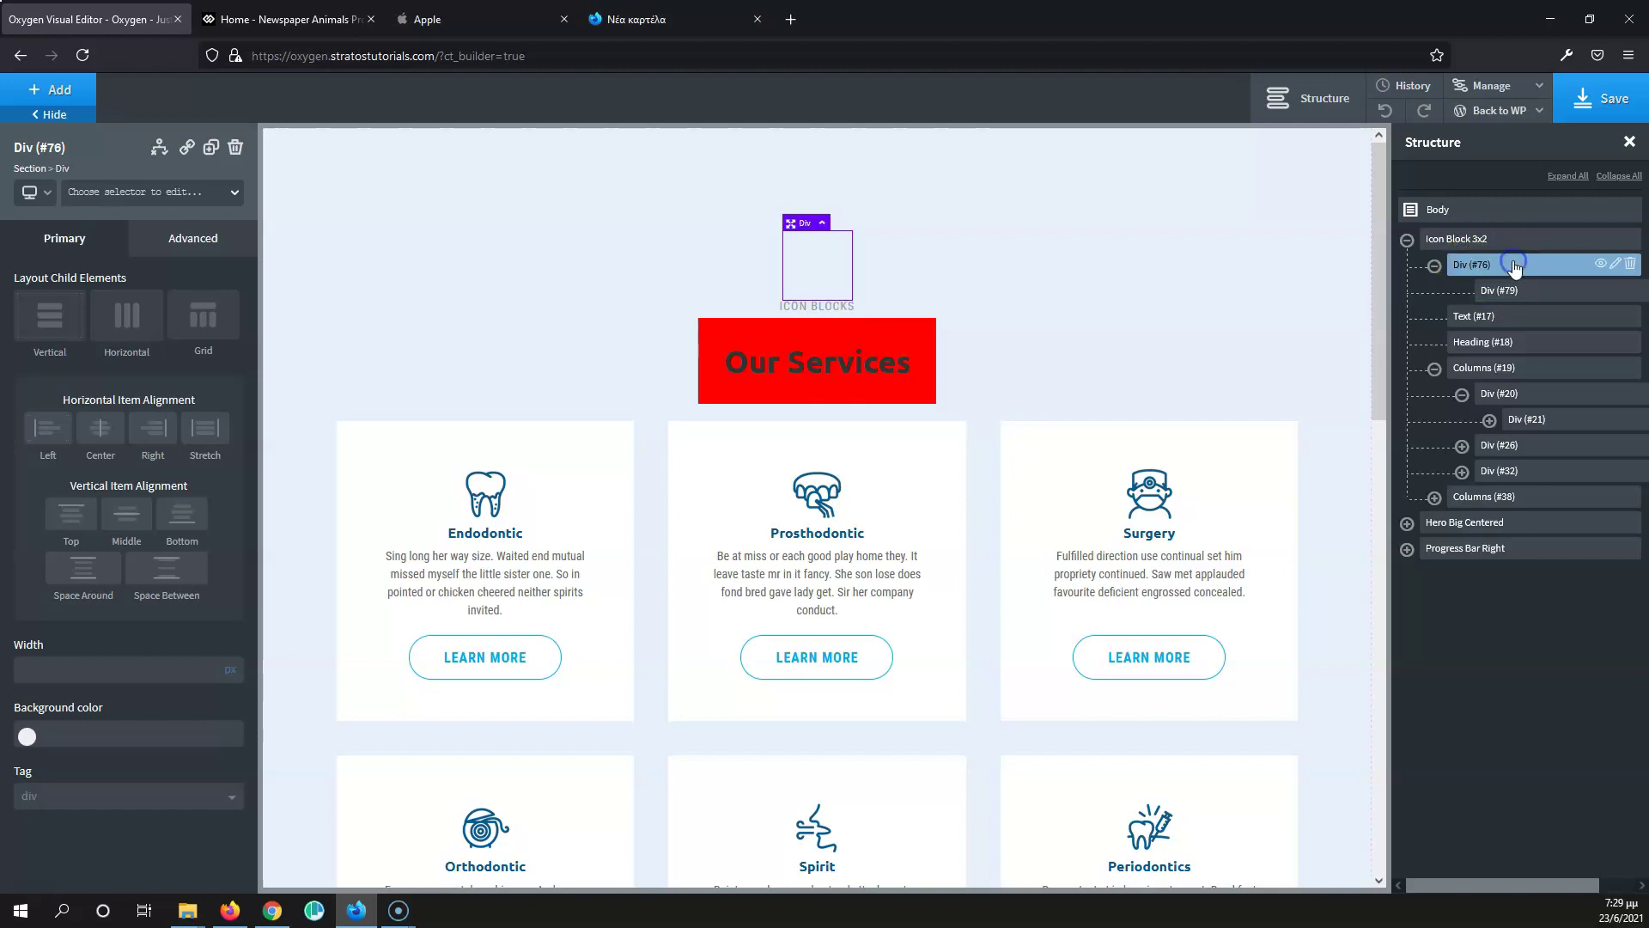
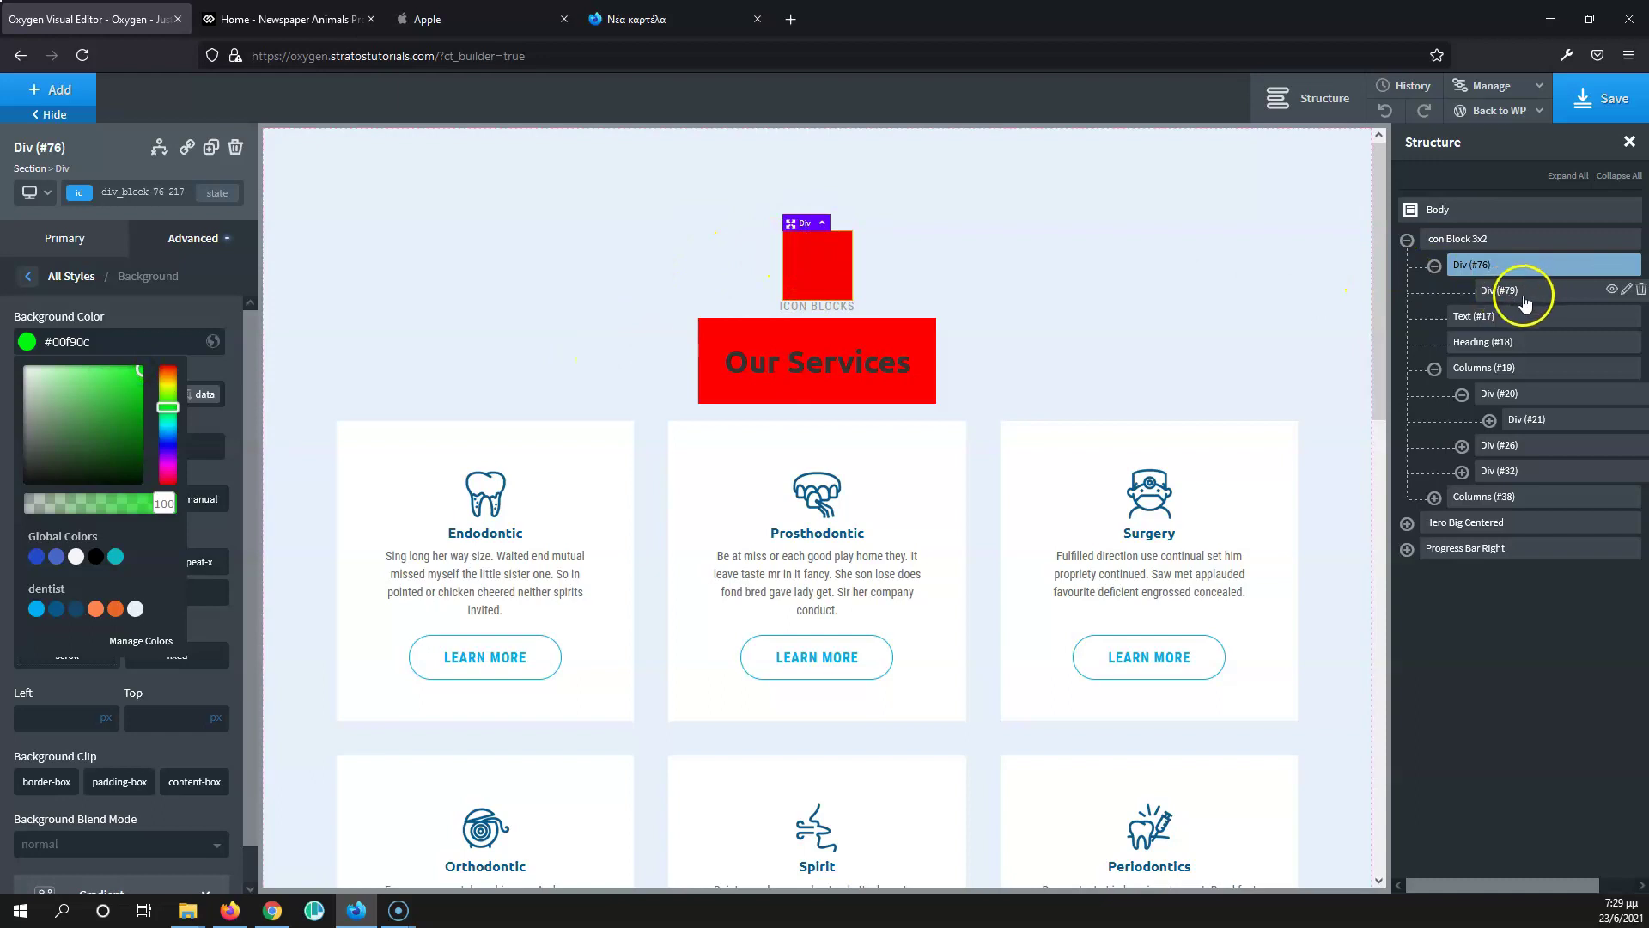
# Step: Select the nested div and examine how it fills its parent div on the page
pyautogui.click(1529, 293)
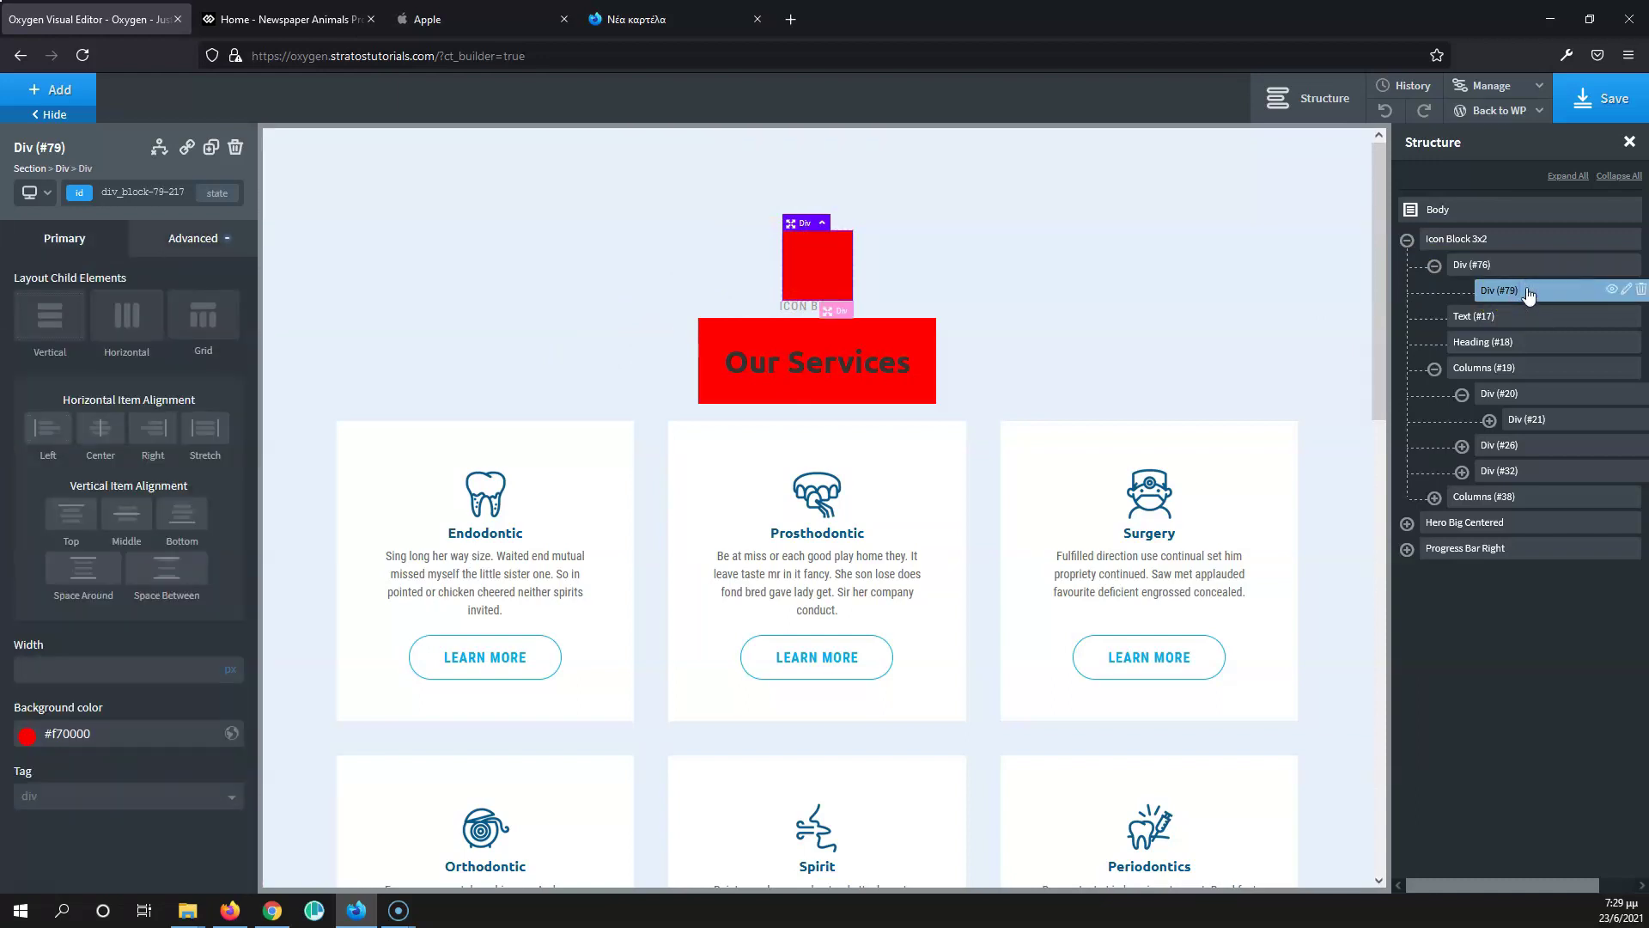
pyautogui.click(1512, 288)
pyautogui.click(778, 251)
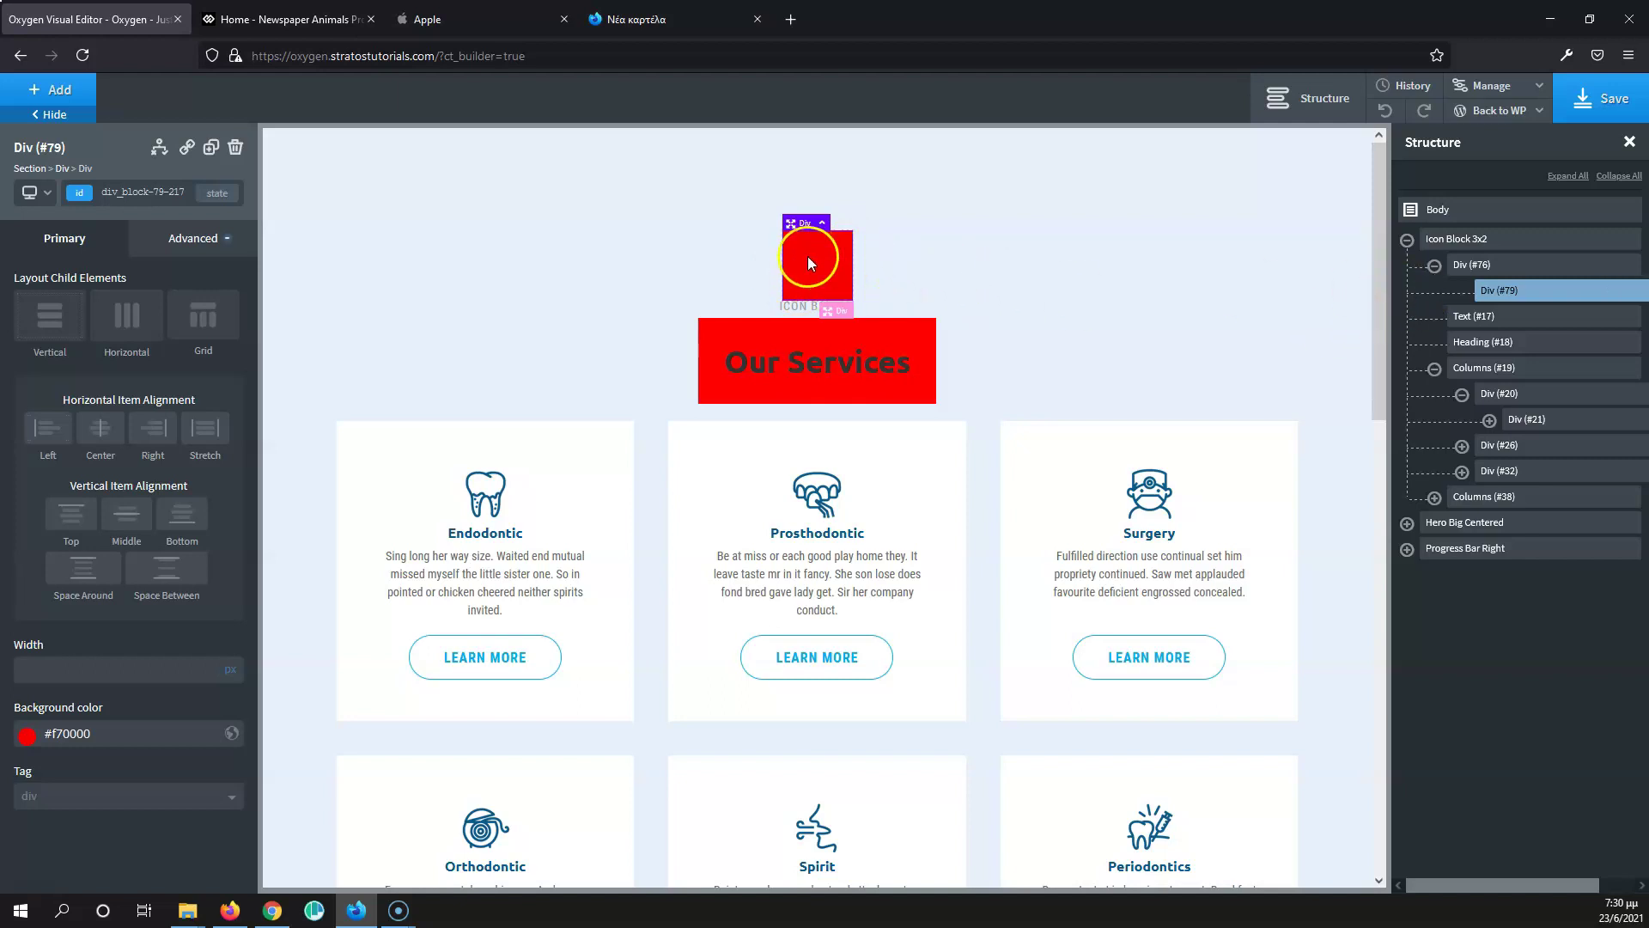
# Step: Set the outer div's top and bottom padding to 20 px each
pyautogui.click(1512, 268)
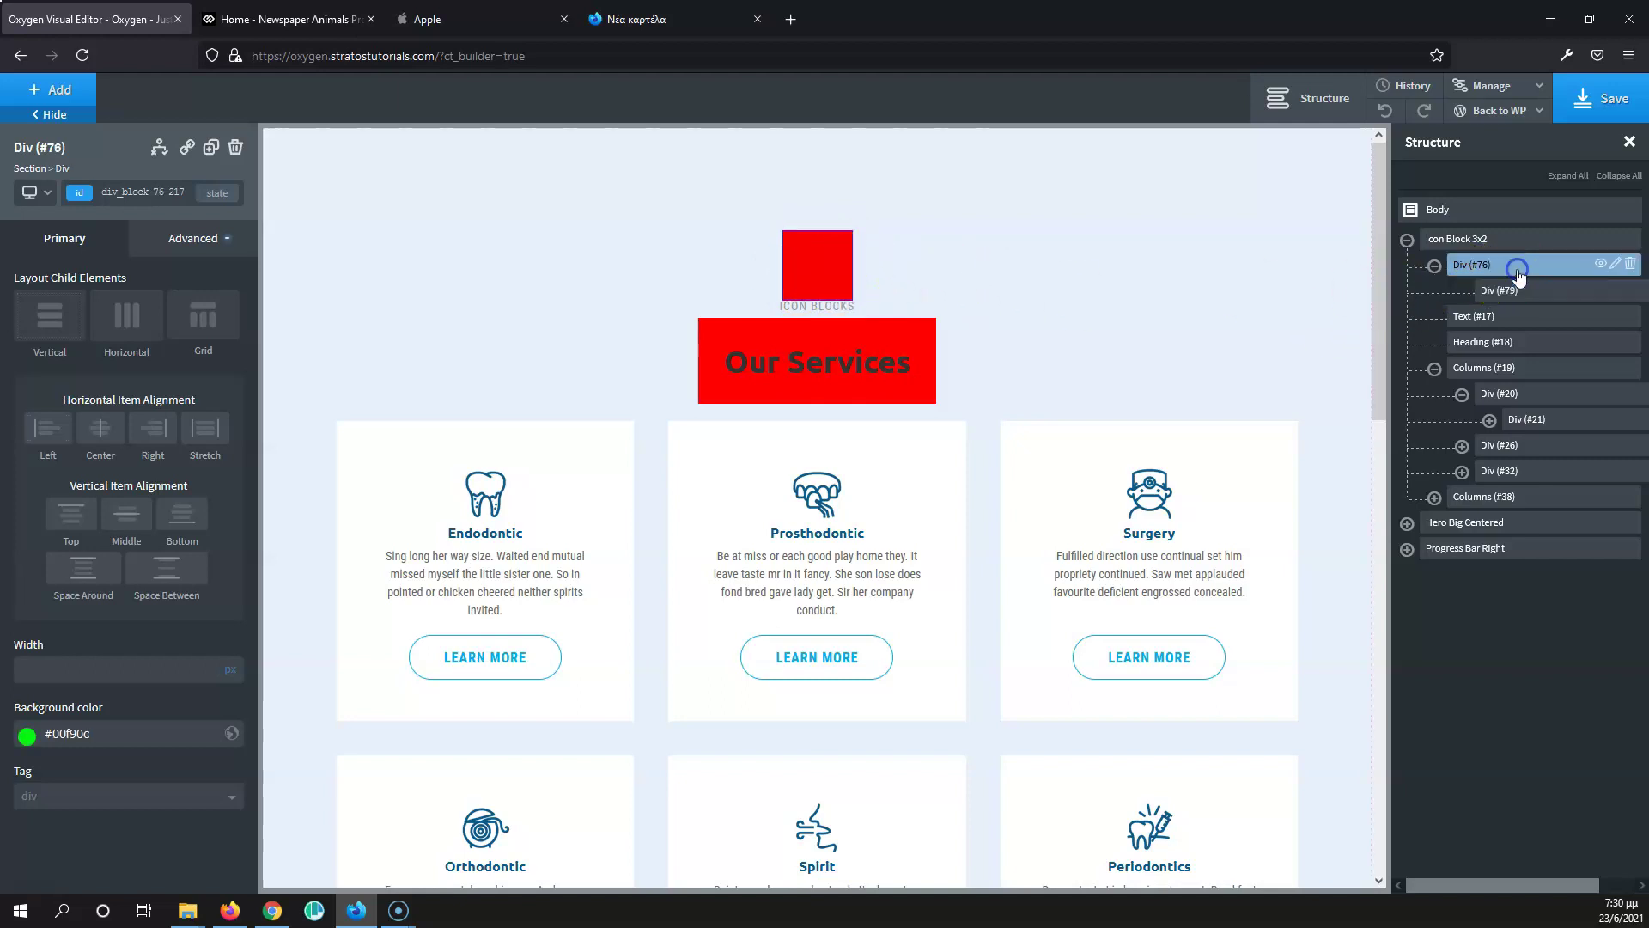
pyautogui.click(186, 239)
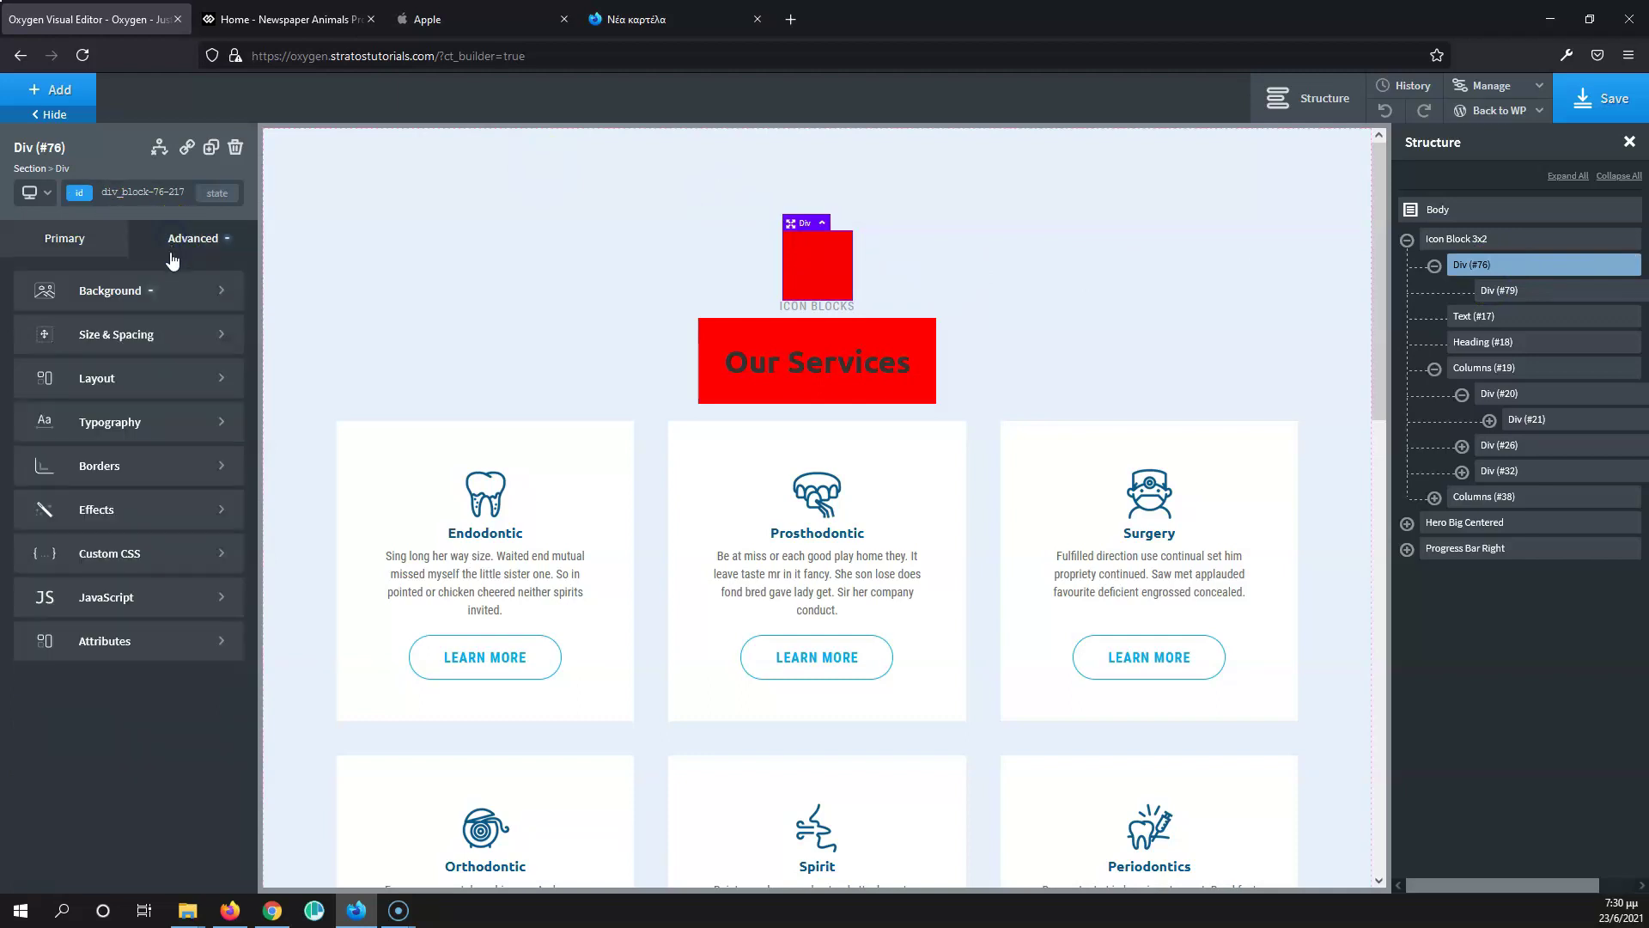
pyautogui.click(118, 346)
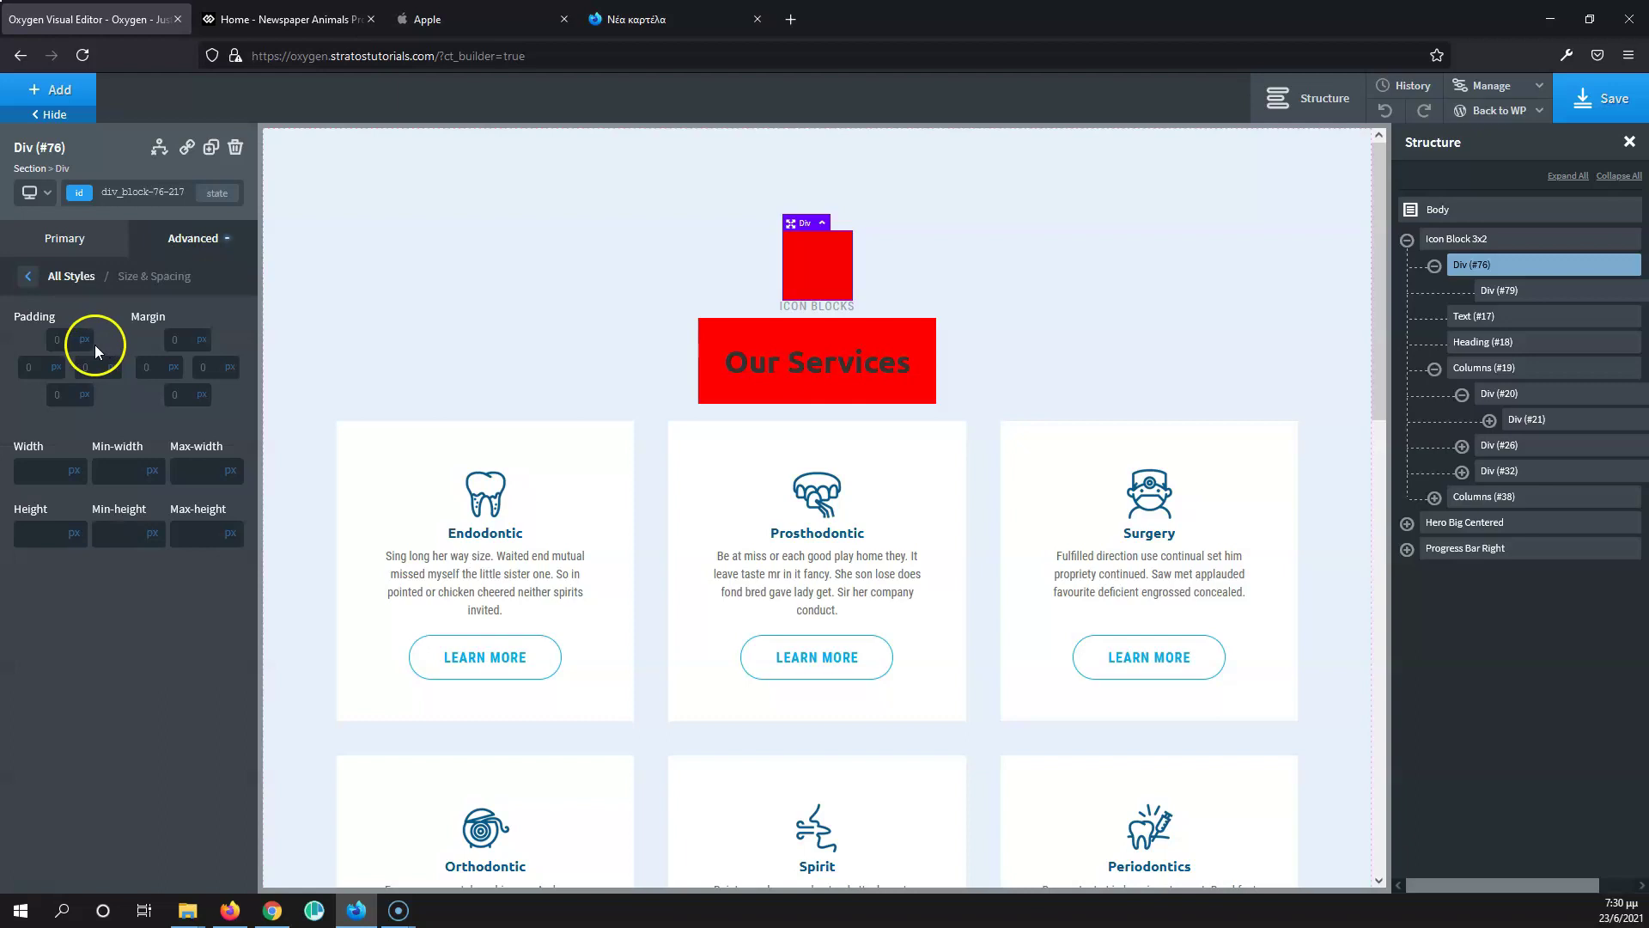
pyautogui.click(70, 340)
pyautogui.write('20')
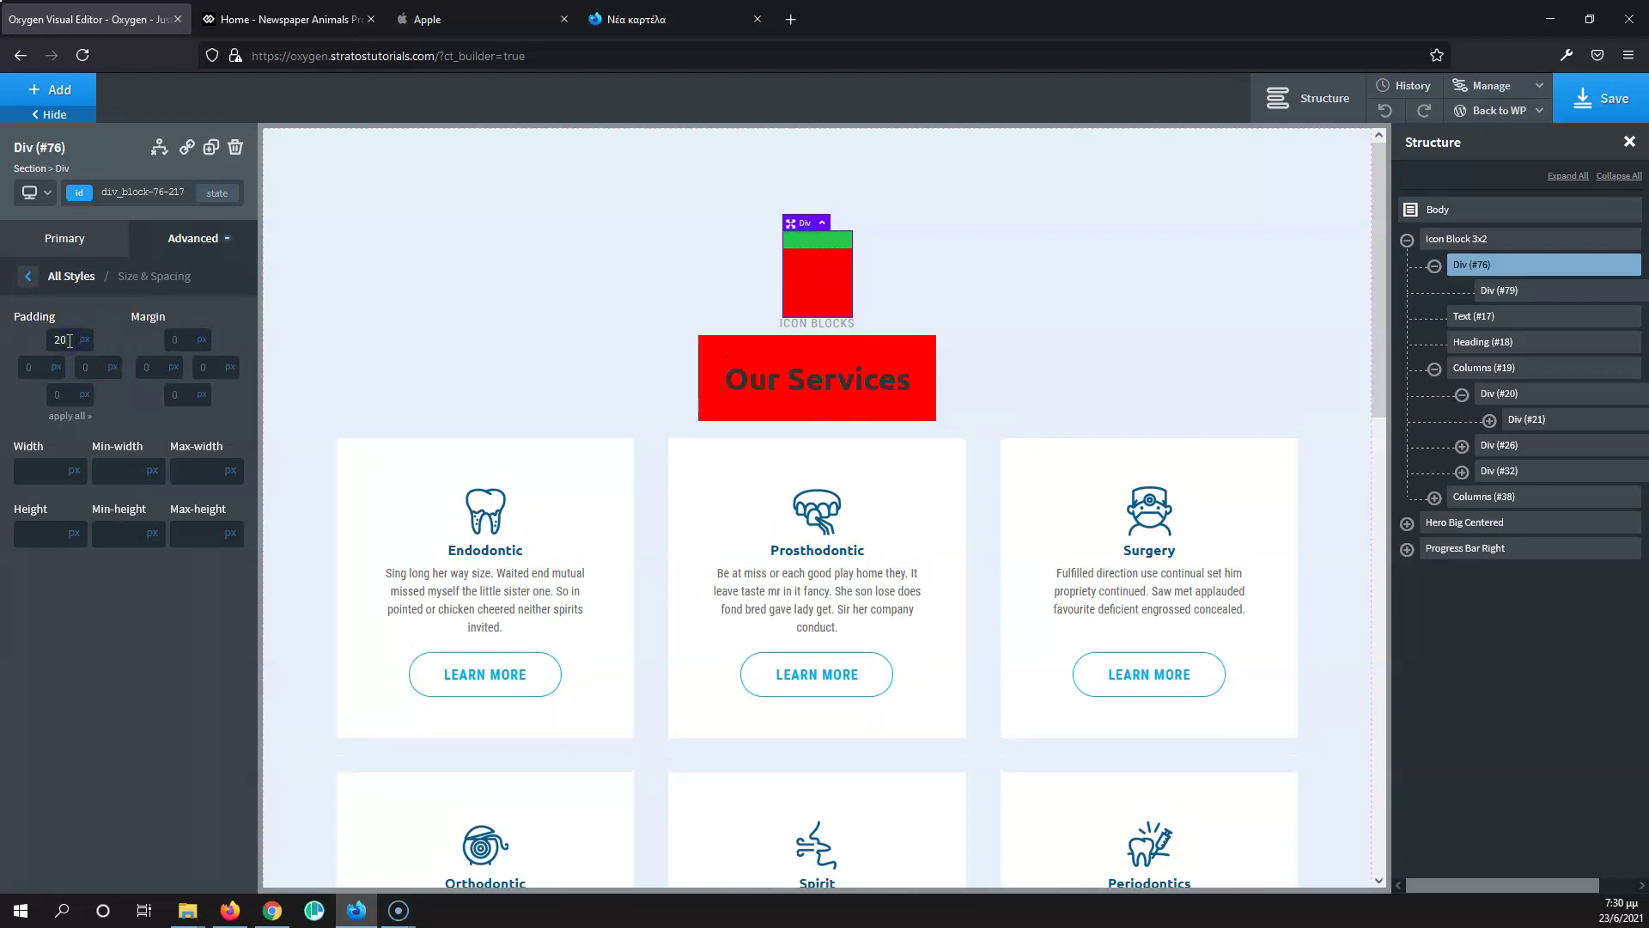
pyautogui.click(815, 240)
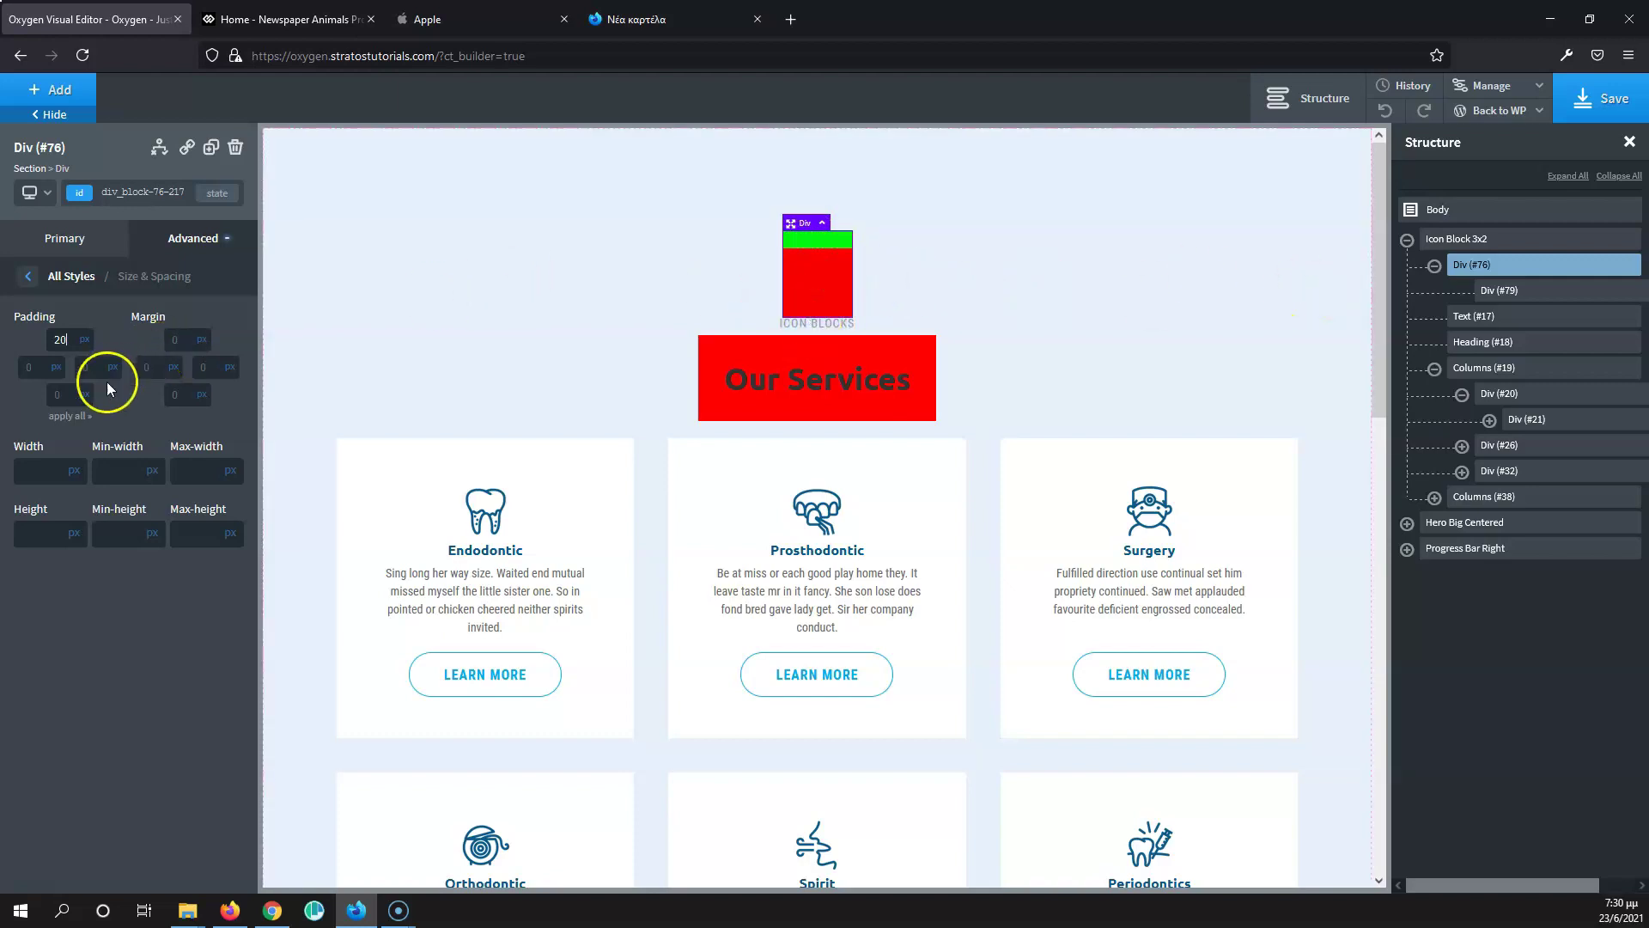
pyautogui.click(63, 395)
pyautogui.write('20')
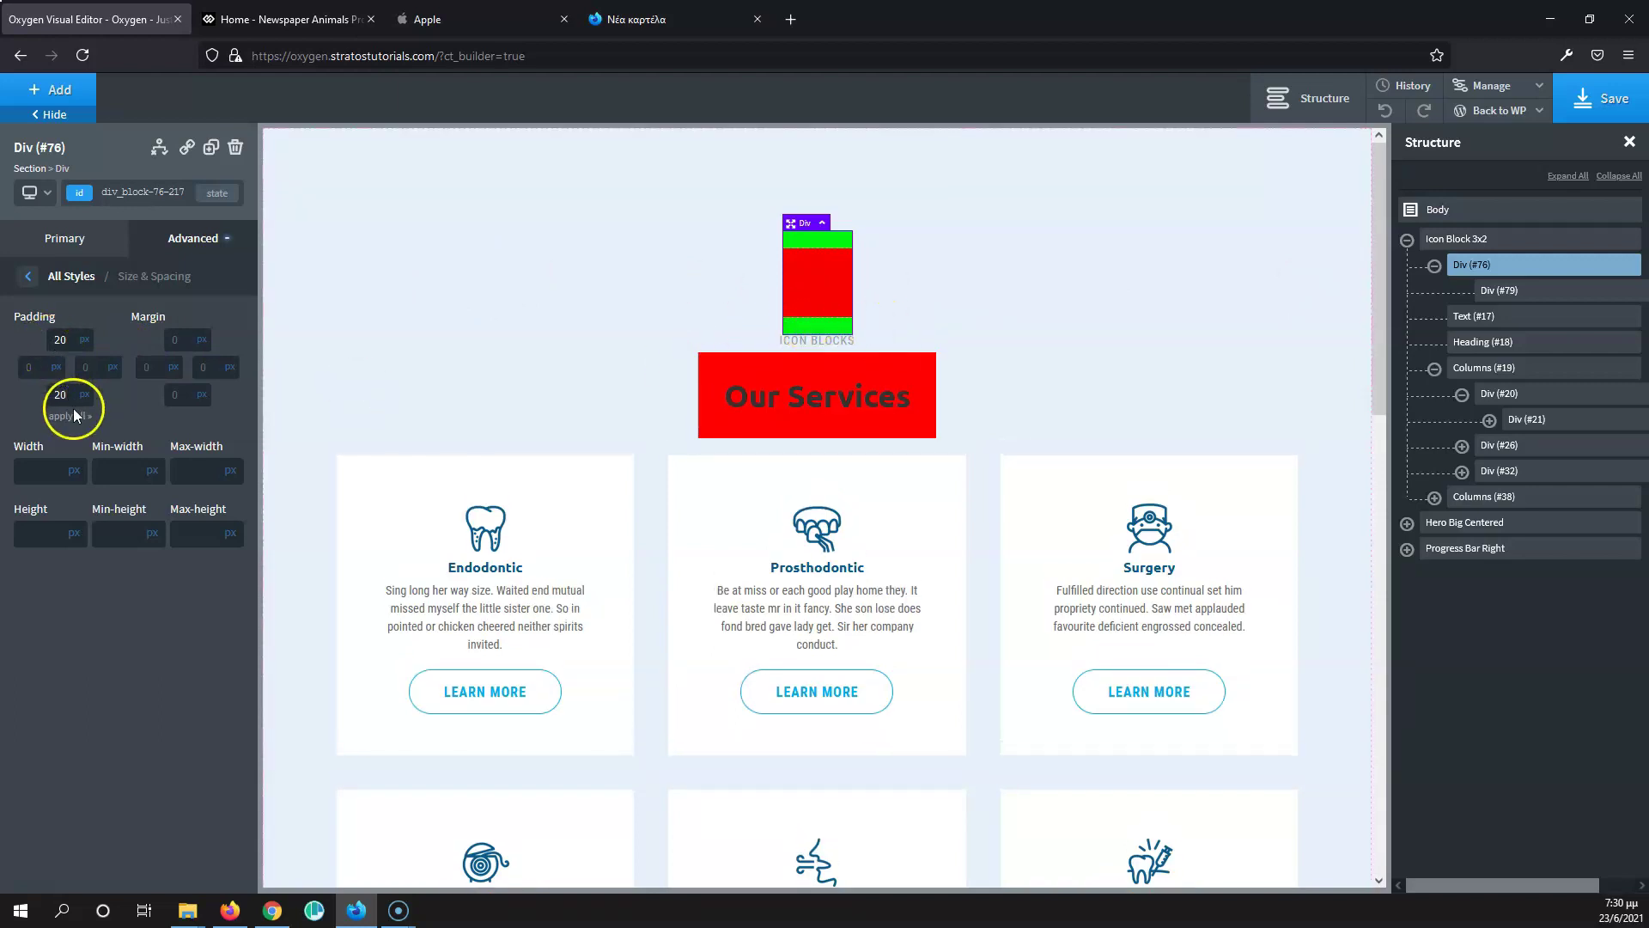
# Step: Remove the outer div's bottom padding and give the nested div a 20 px bottom margin instead
pyautogui.moveTo(70, 396); pyautogui.dragTo(22, 401)
pyautogui.press('BackSpace')
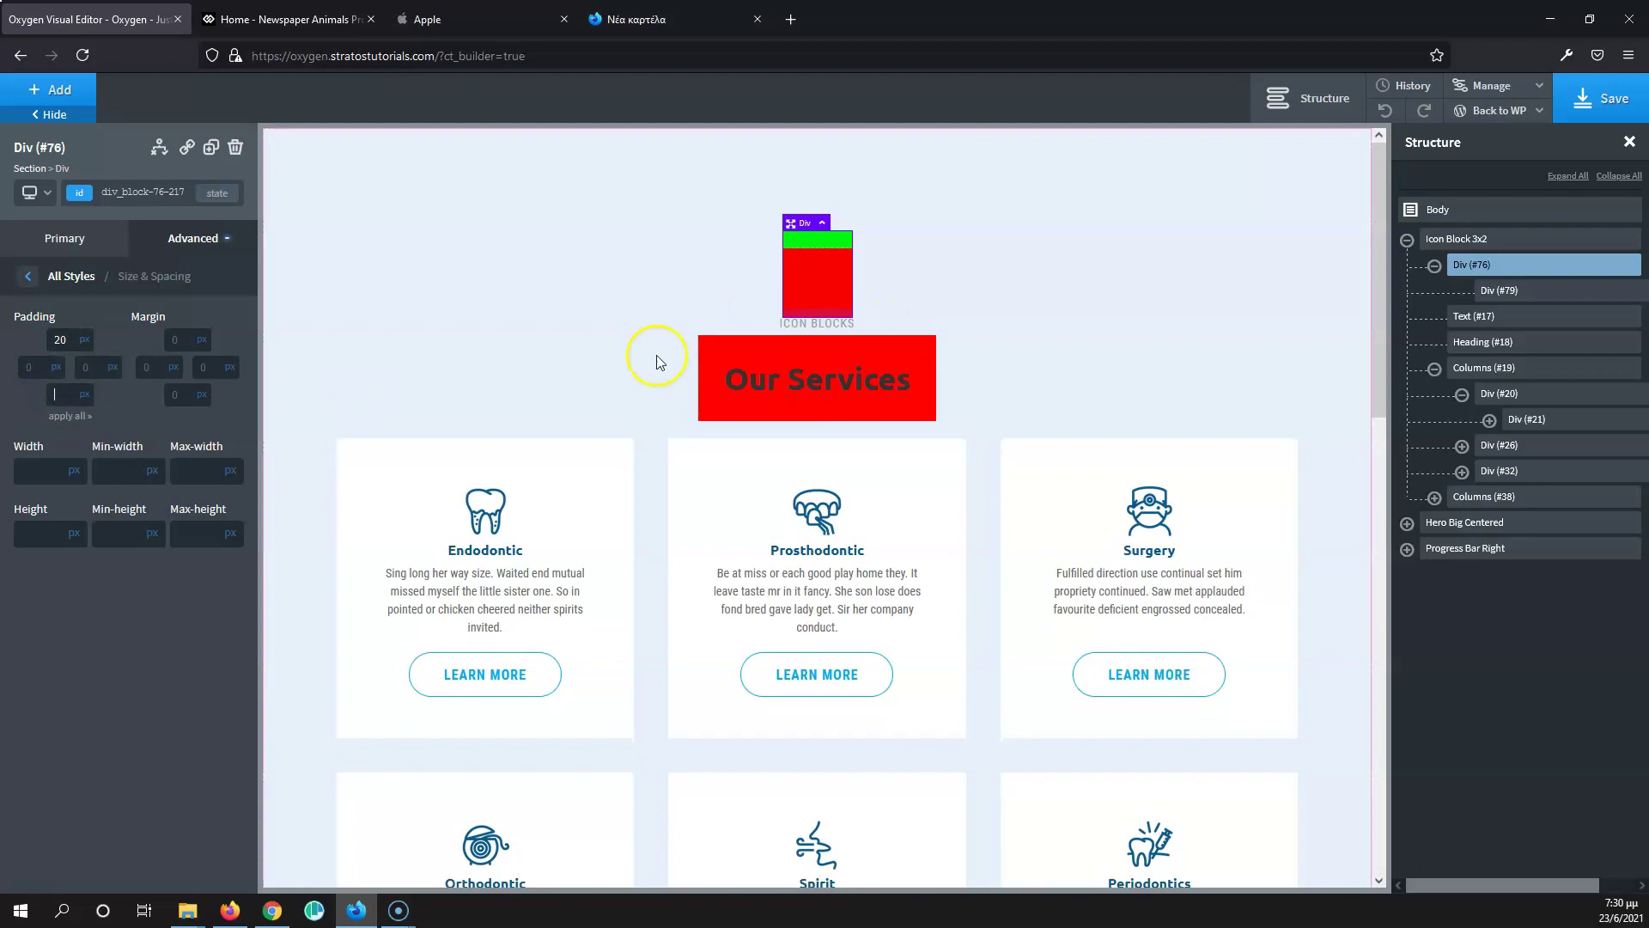
pyautogui.click(1535, 293)
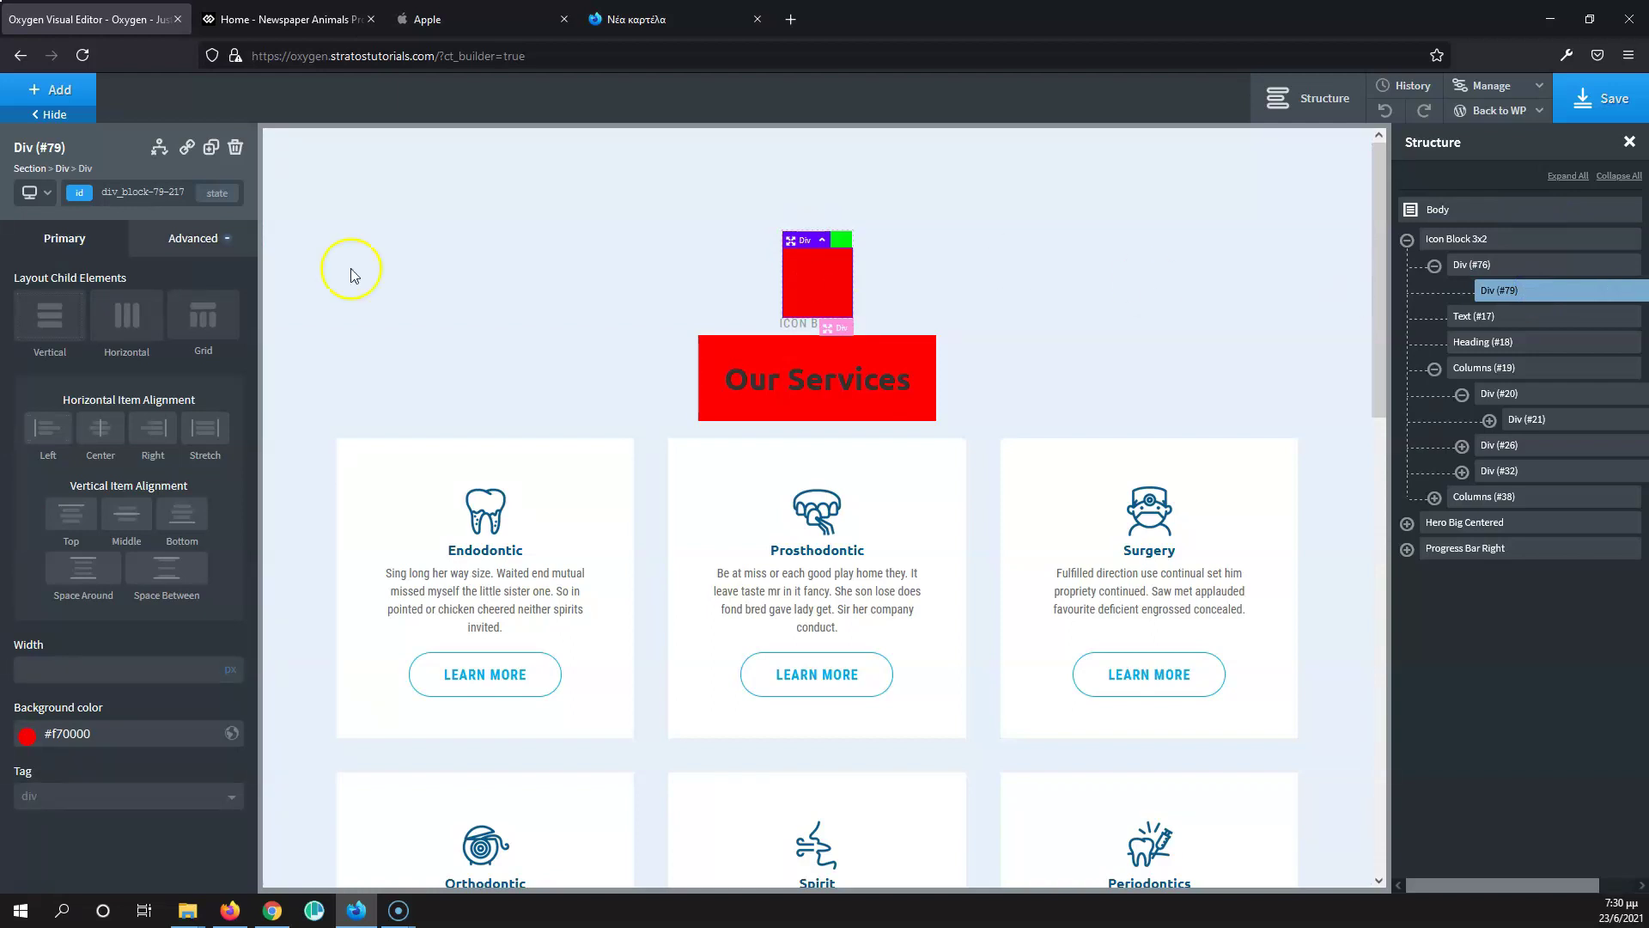
pyautogui.click(203, 244)
pyautogui.click(155, 340)
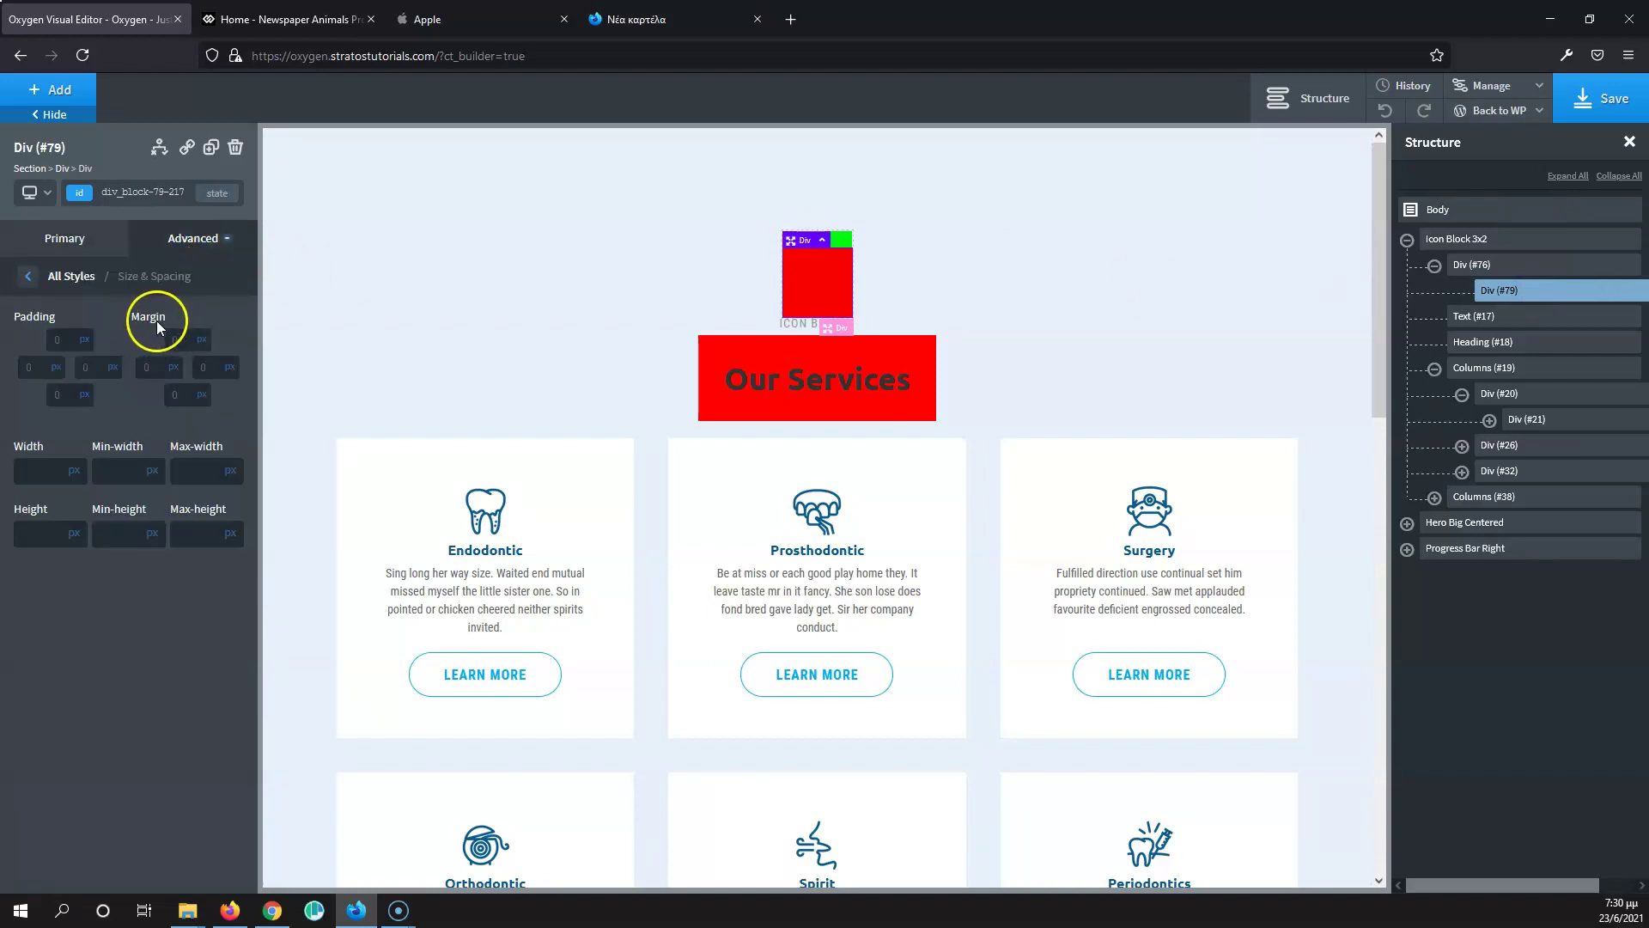
pyautogui.click(184, 394)
pyautogui.write('20')
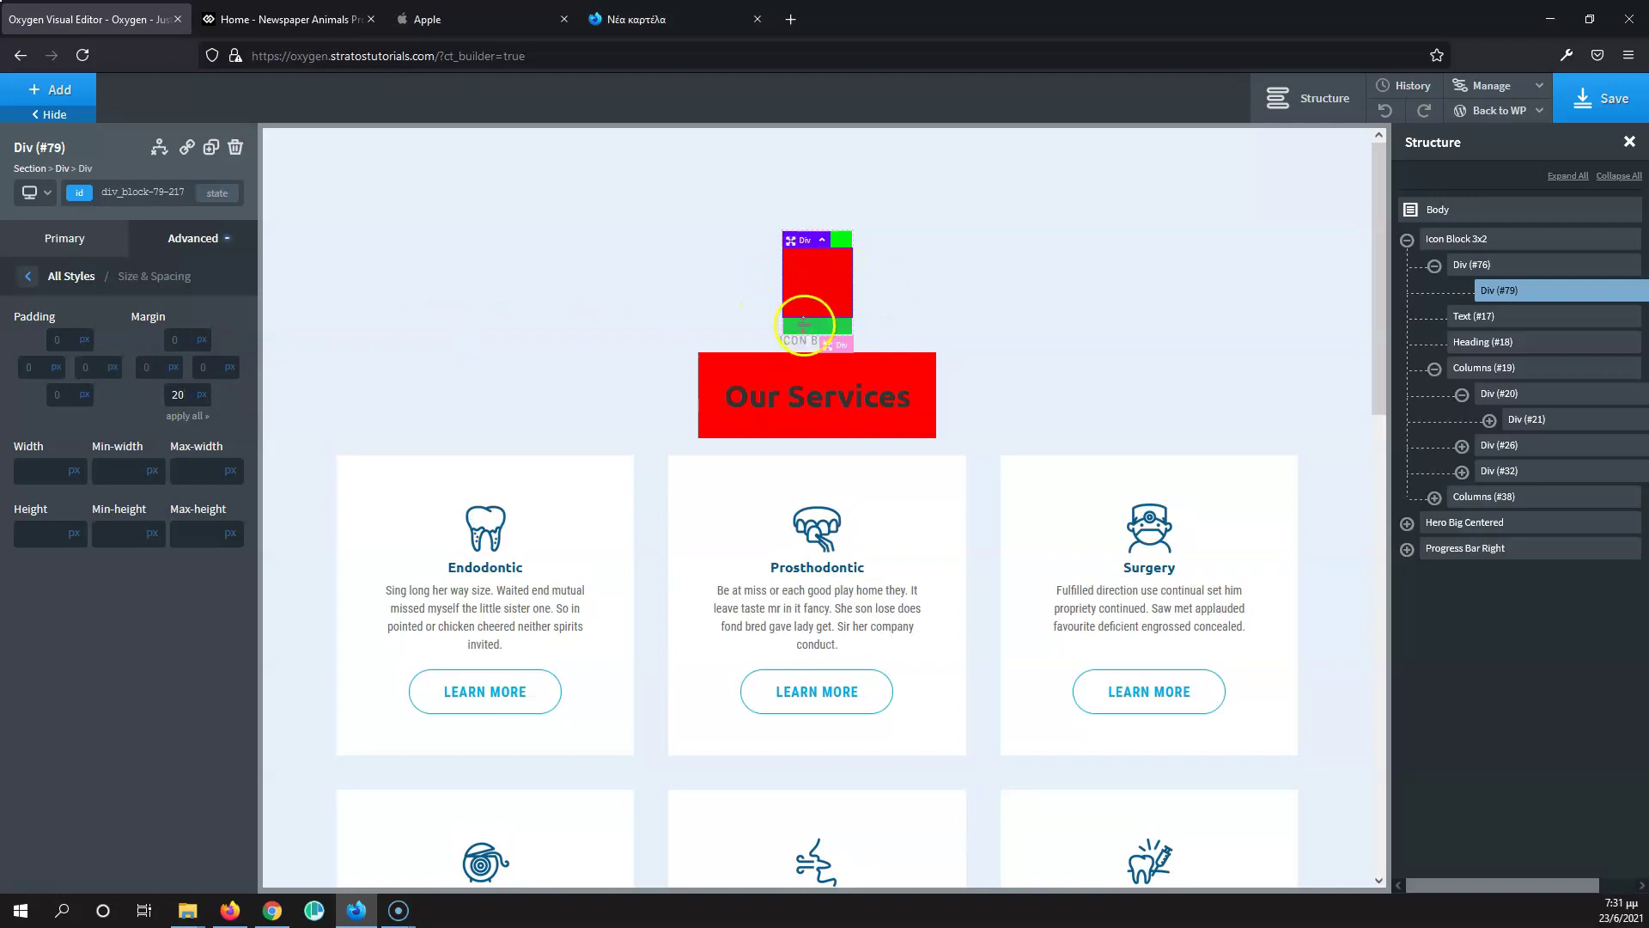
# Step: Examine the green strips above and below the red nested div to compare the outer div's padding with the nested div's margin
pyautogui.click(805, 326)
pyautogui.click(820, 324)
pyautogui.click(816, 327)
pyautogui.click(881, 318)
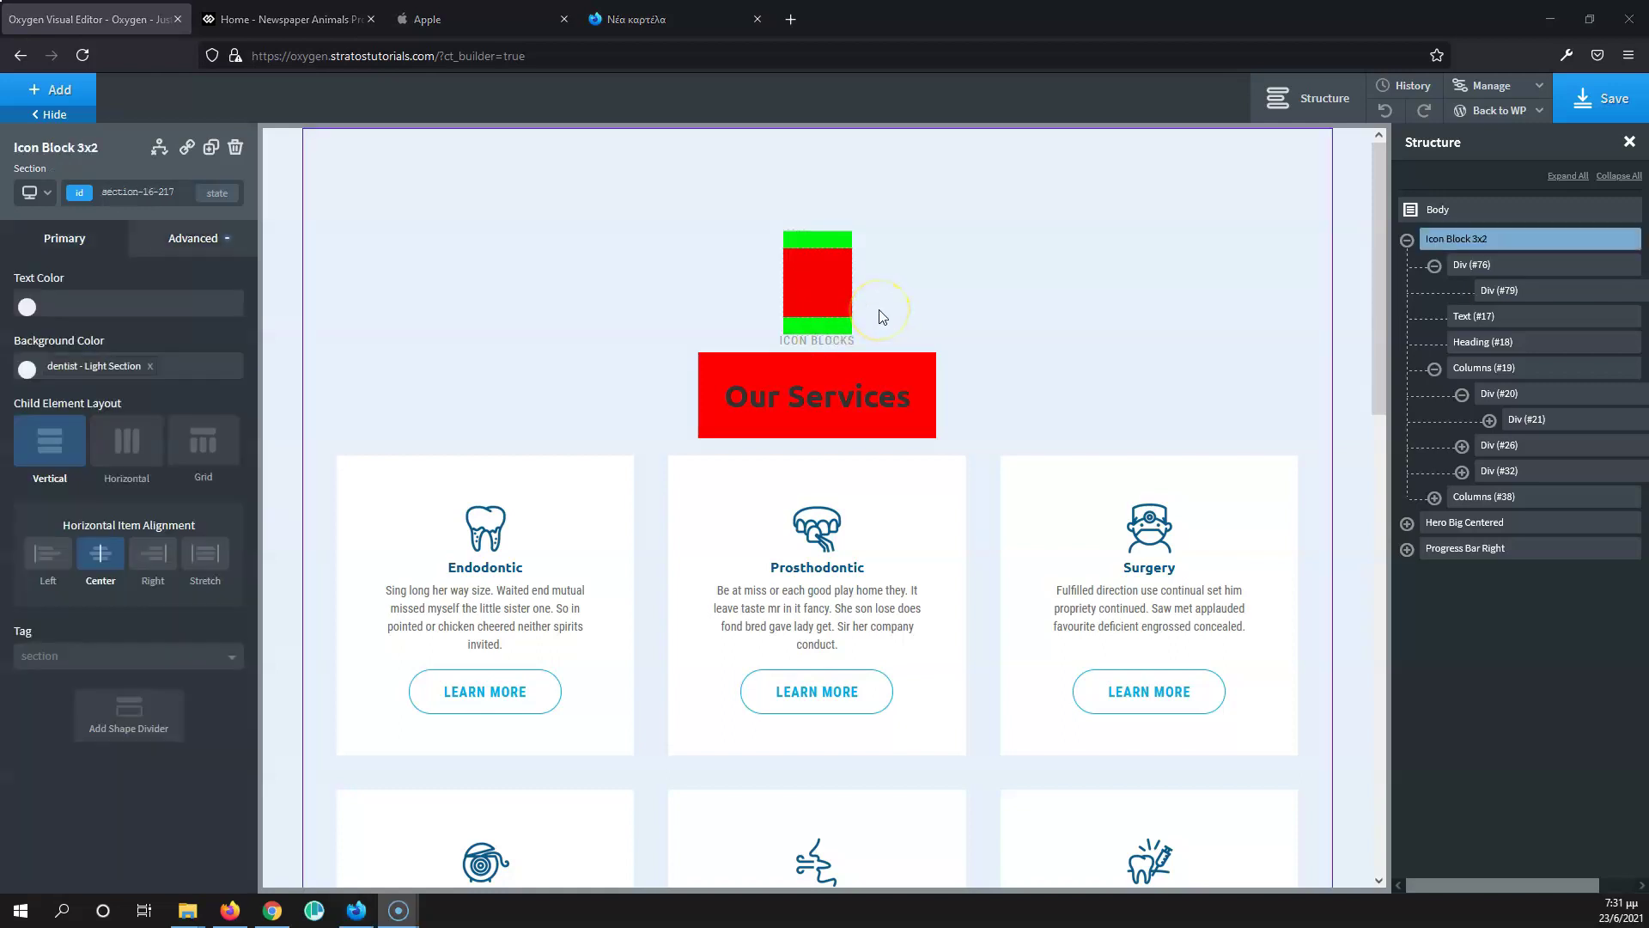
pyautogui.click(807, 244)
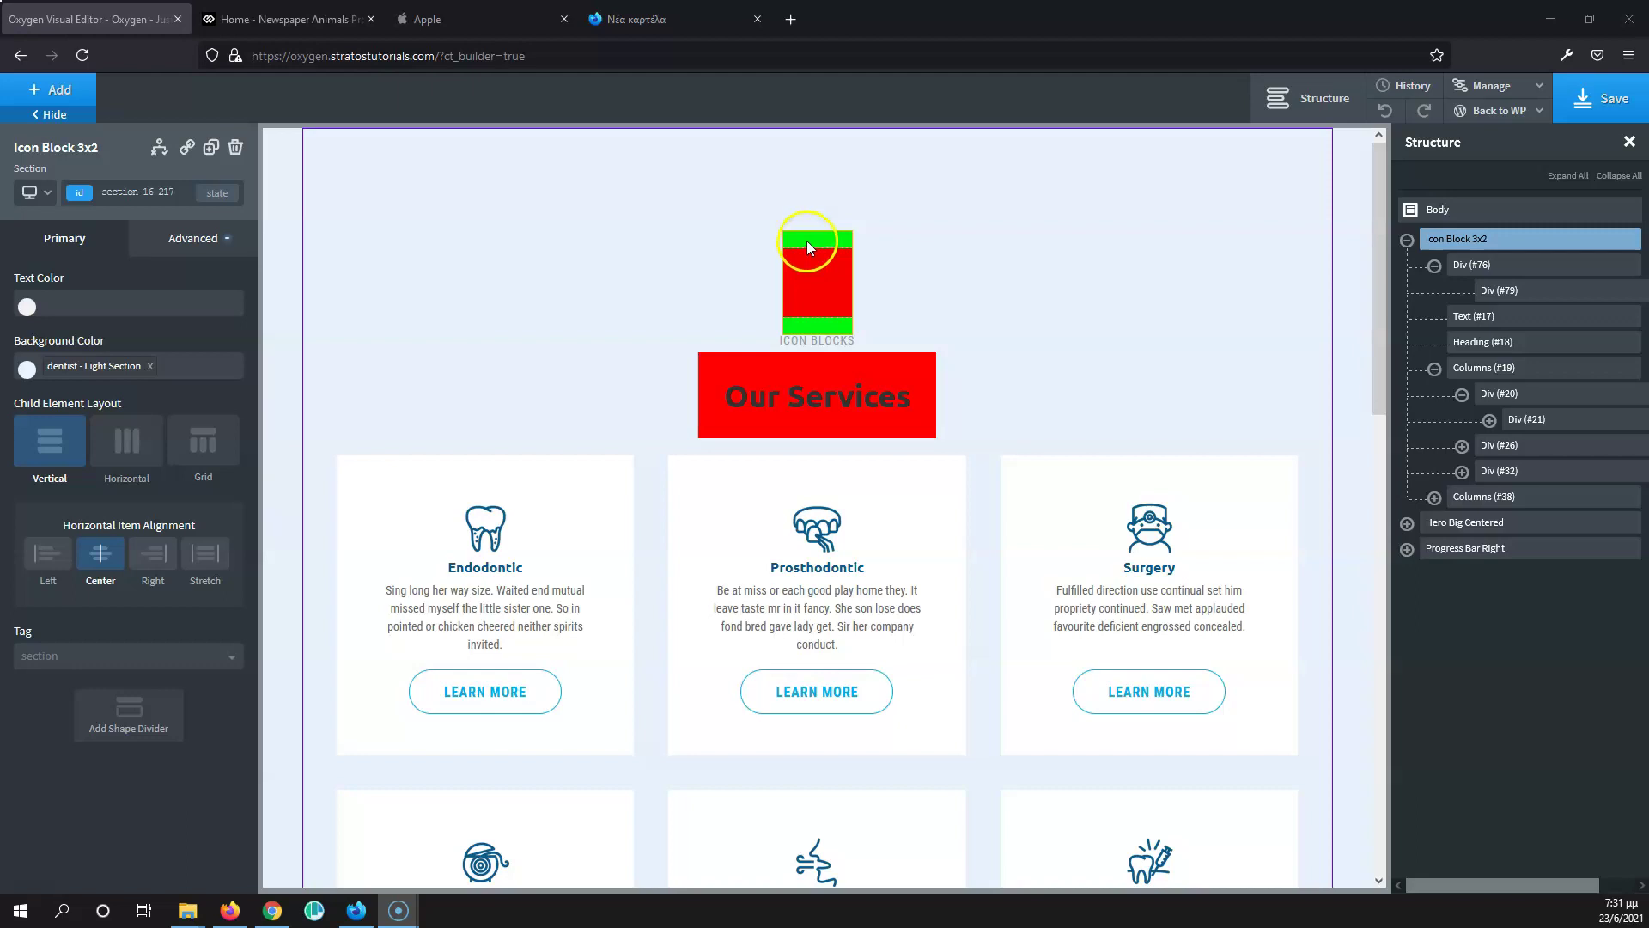
pyautogui.click(811, 241)
pyautogui.click(818, 279)
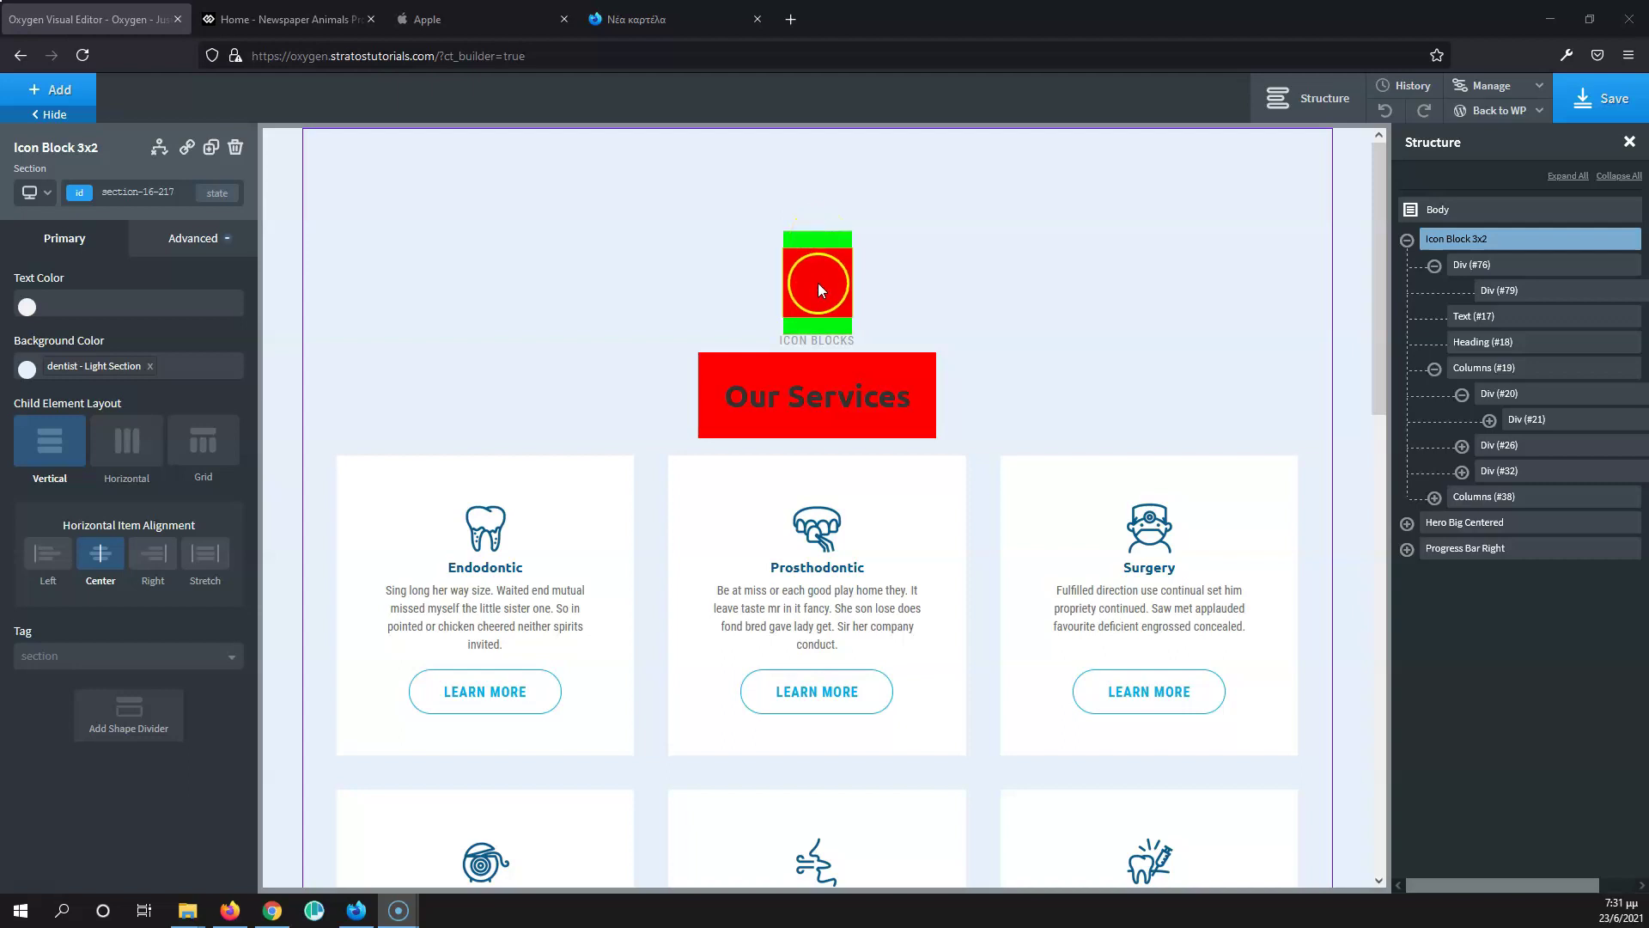
pyautogui.click(814, 288)
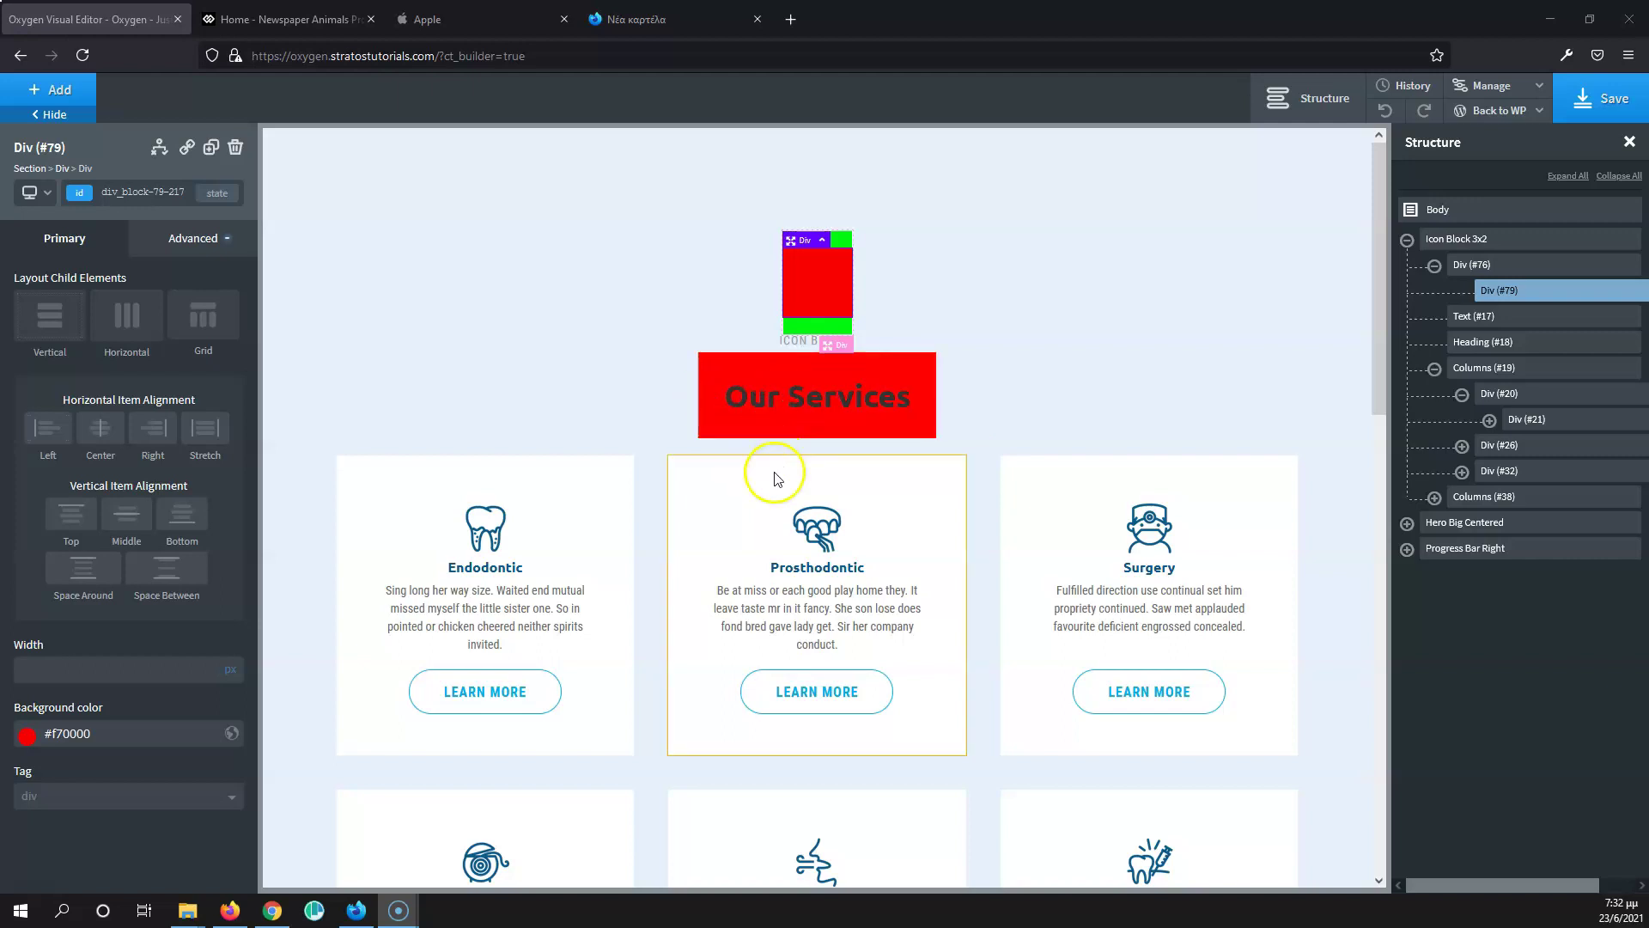
# Step: Set the bottom margin of the "Our Services" heading to 20 px
pyautogui.click(732, 366)
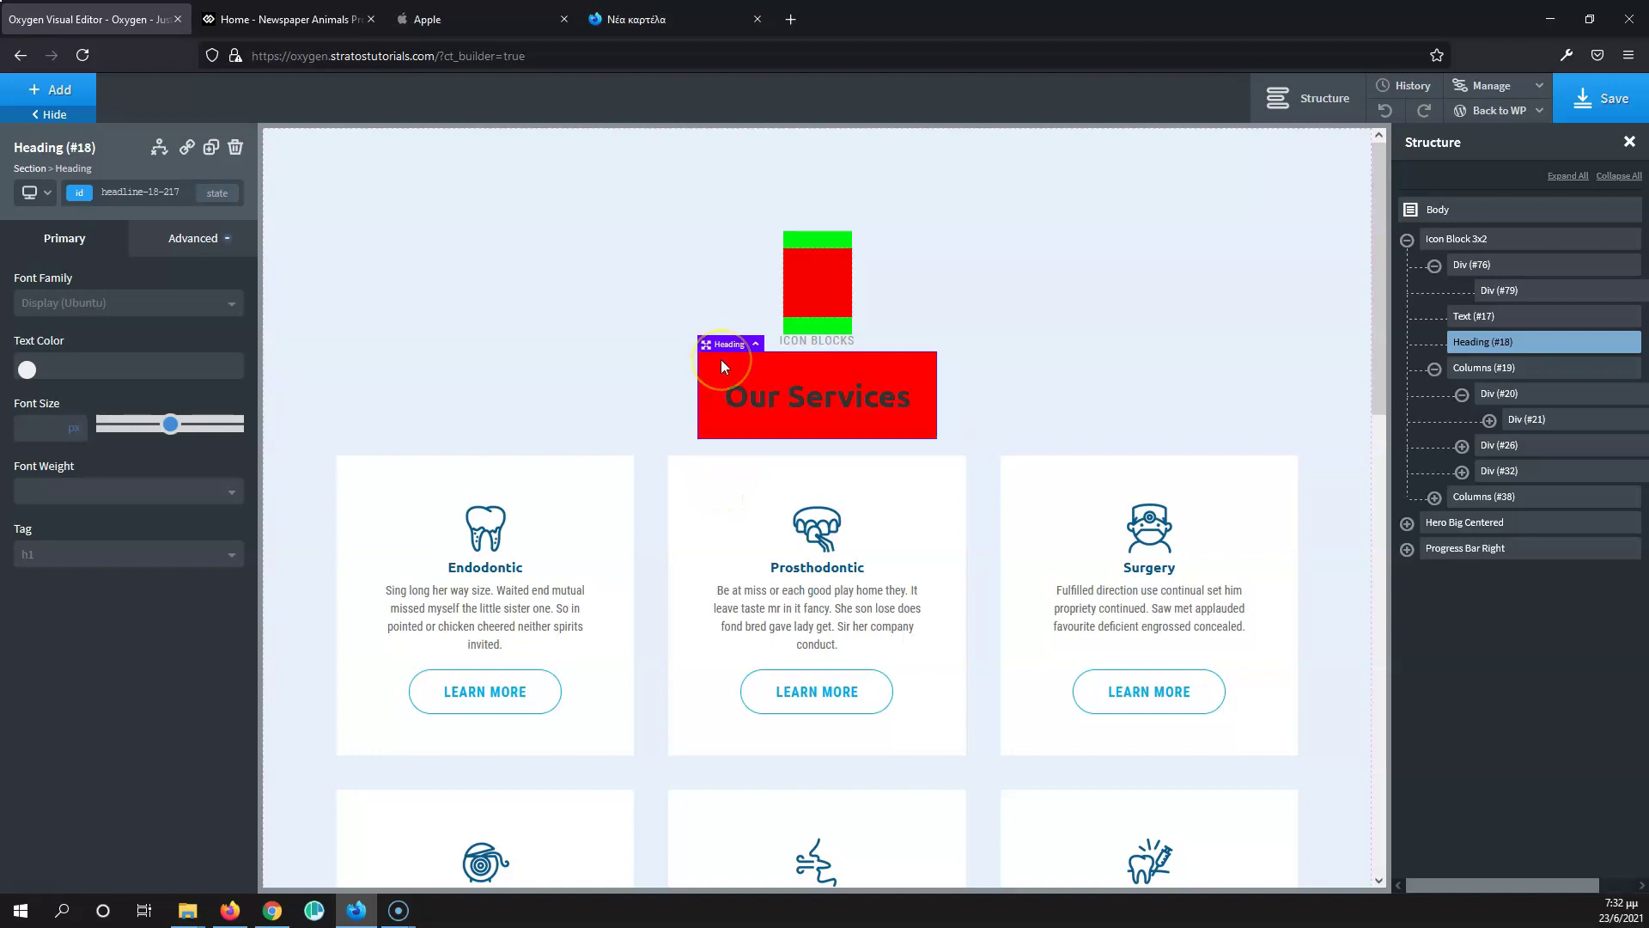
pyautogui.click(190, 242)
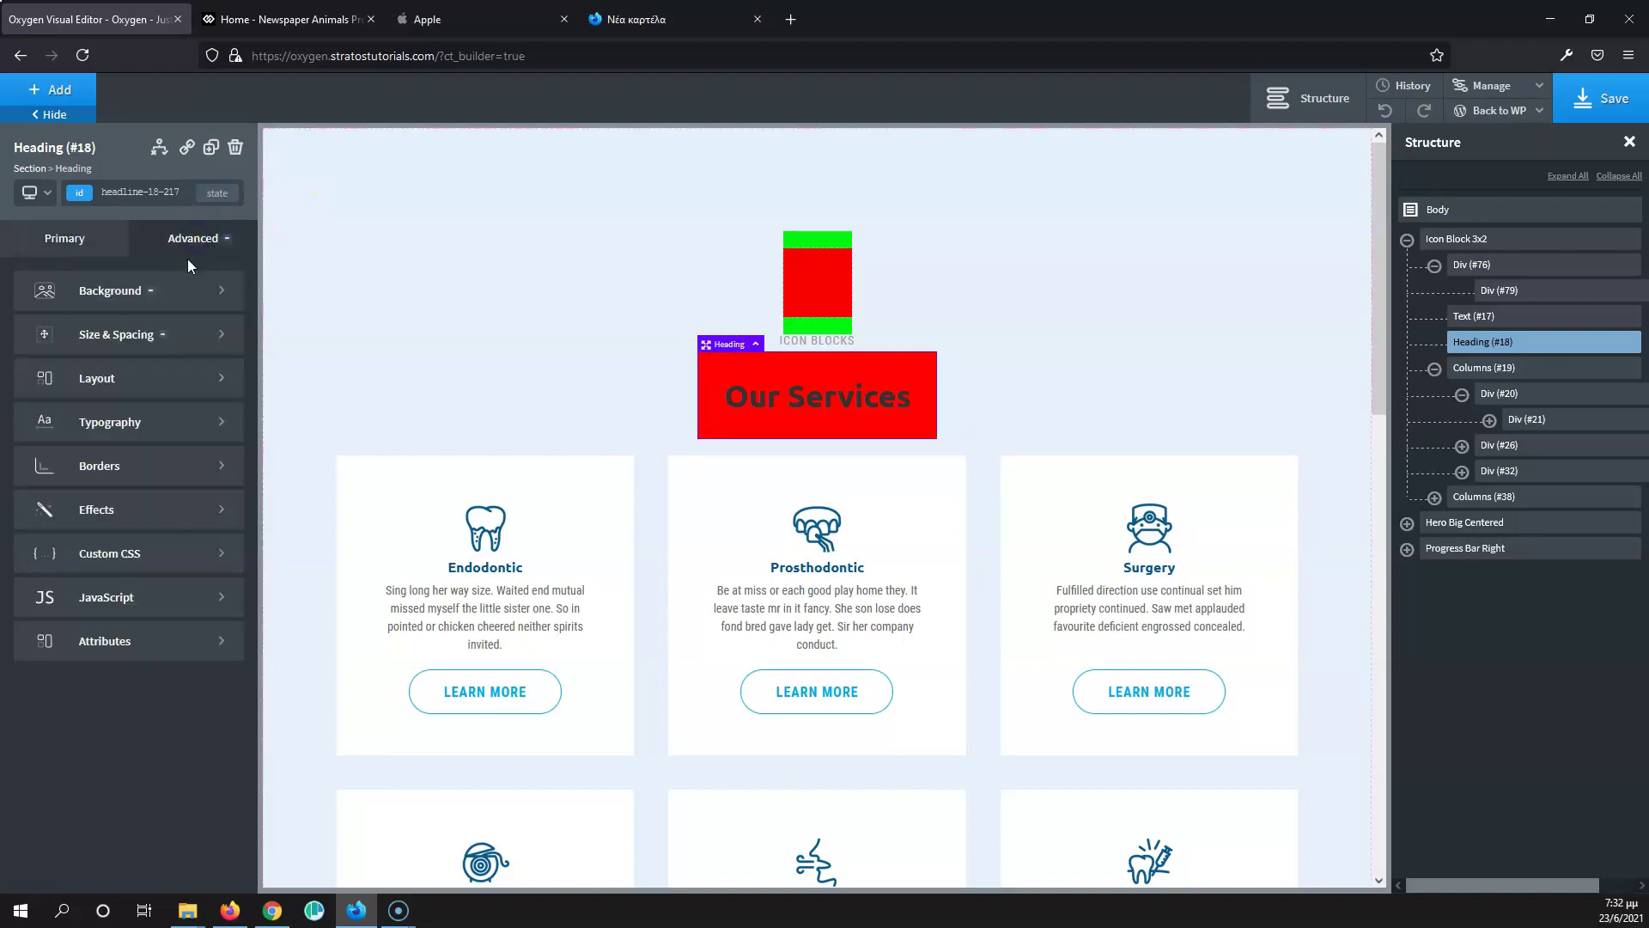
pyautogui.click(129, 336)
pyautogui.click(179, 397)
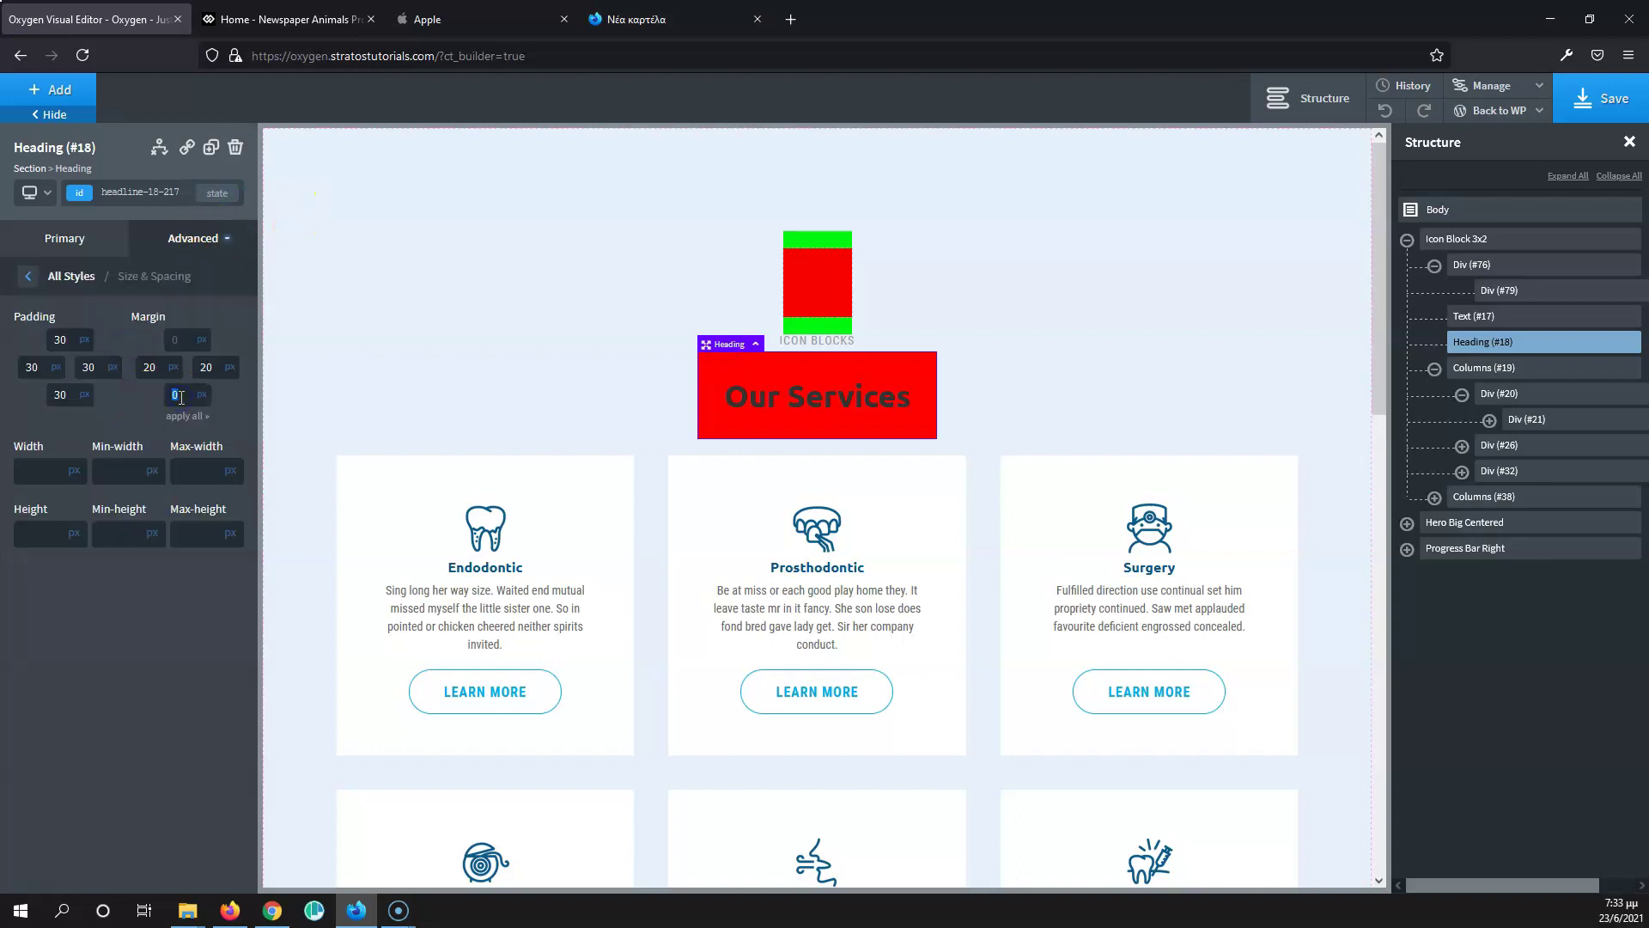
pyautogui.write('20')
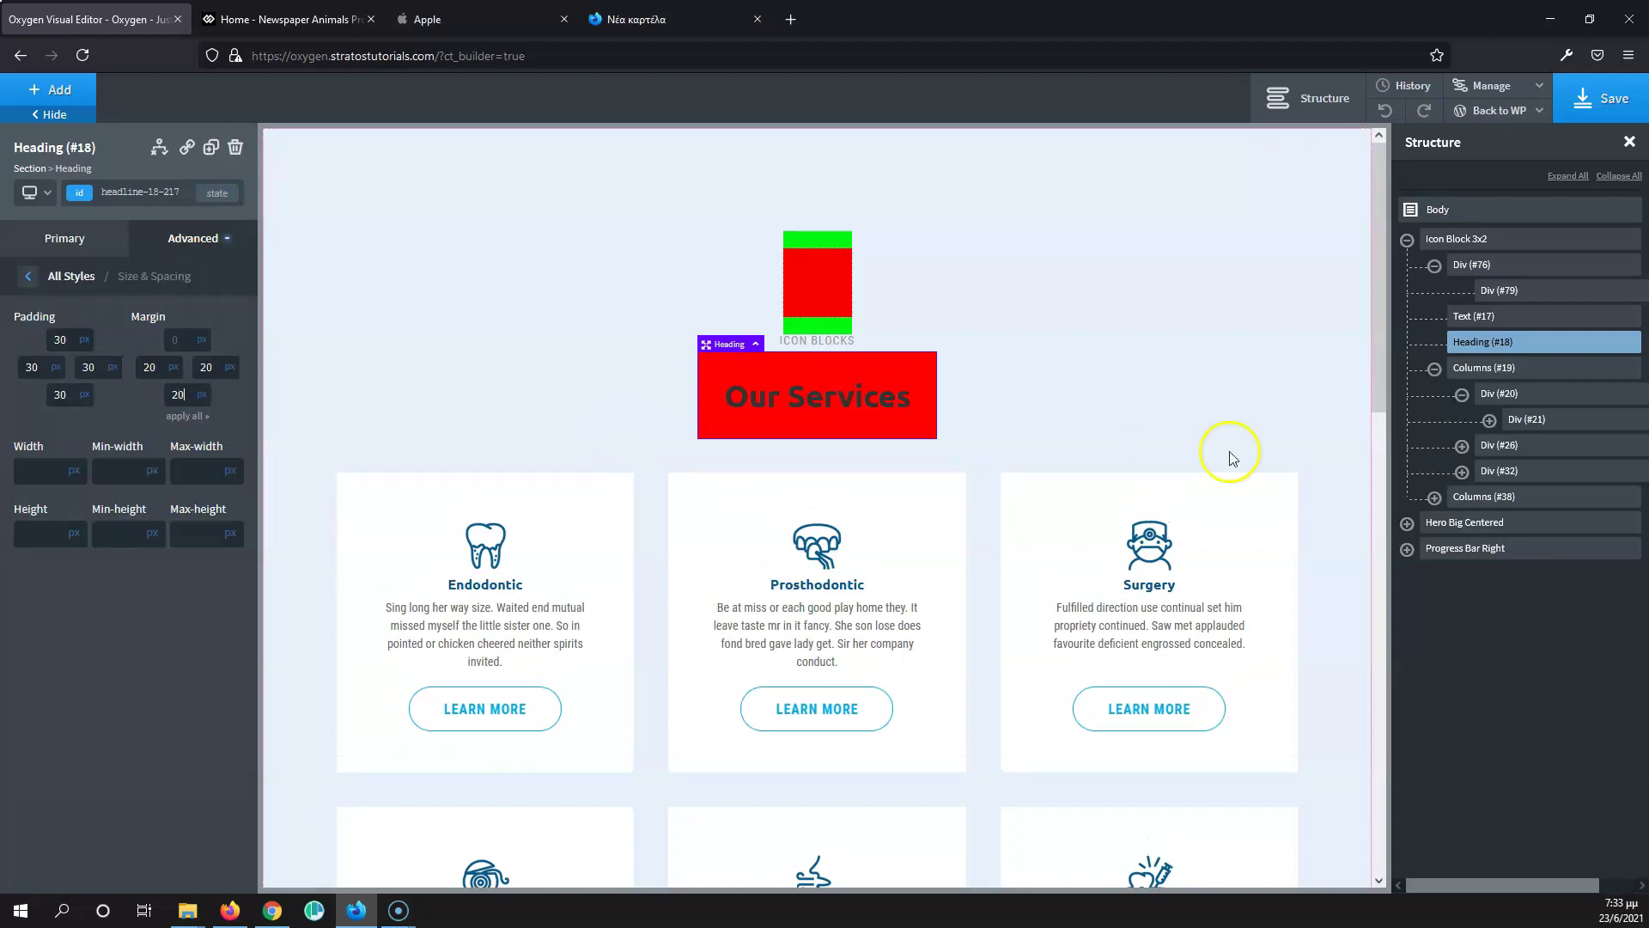
# Step: View the size and spacing settings of the first Columns element and the advanced style categories of the Icon Block 3x2 section
pyautogui.click(1474, 371)
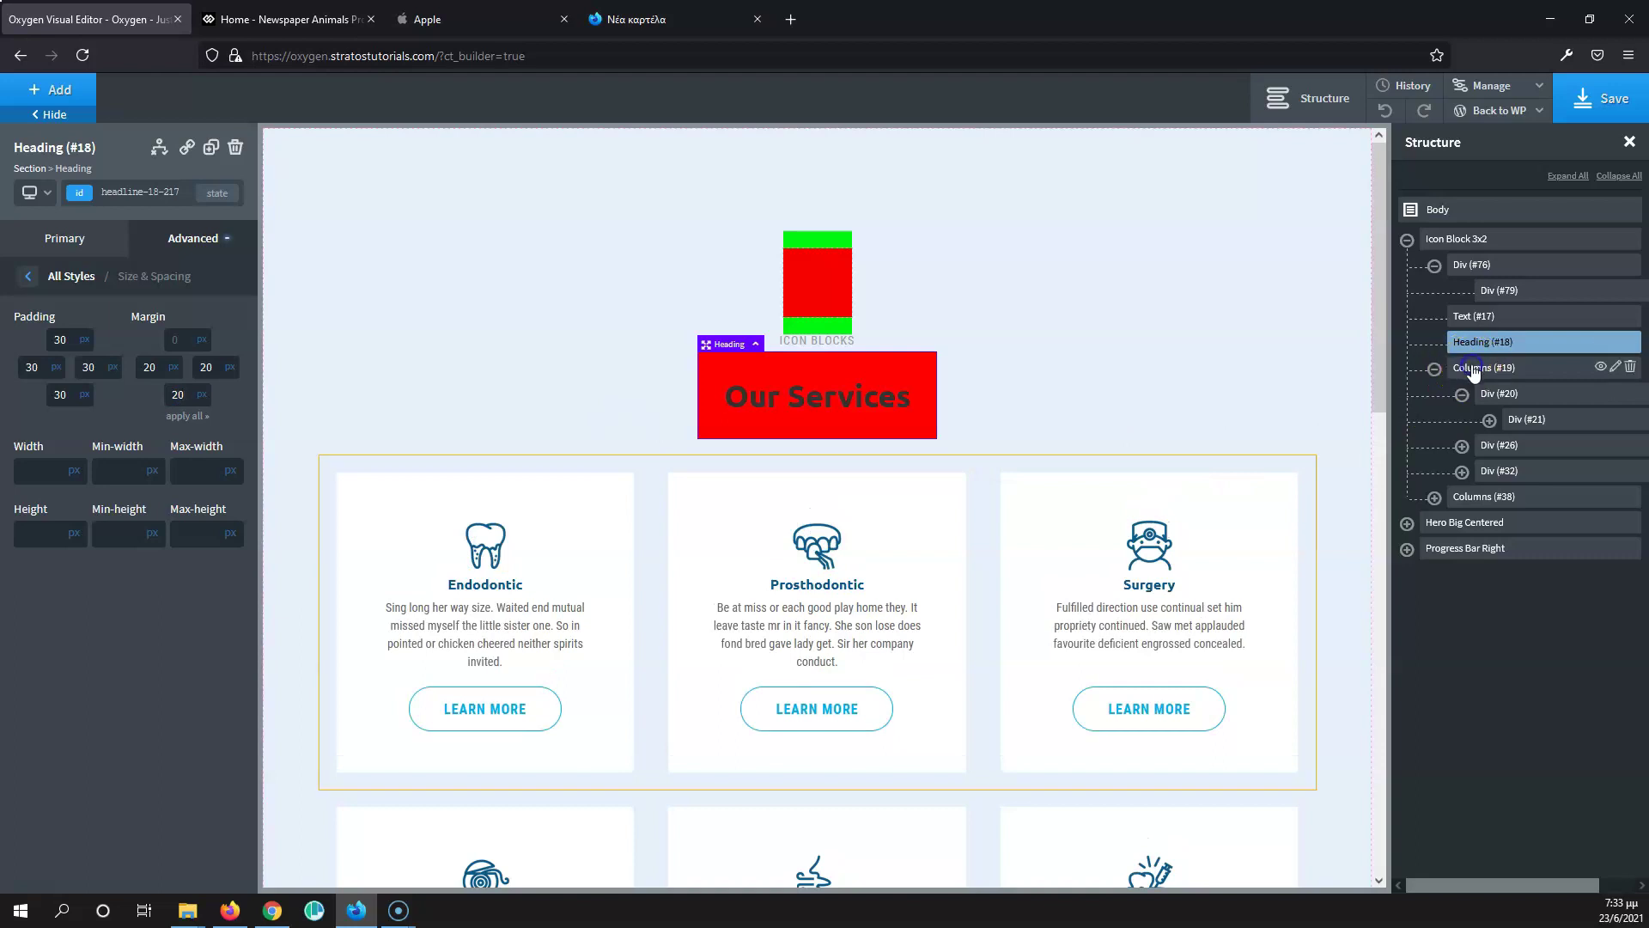
pyautogui.click(177, 230)
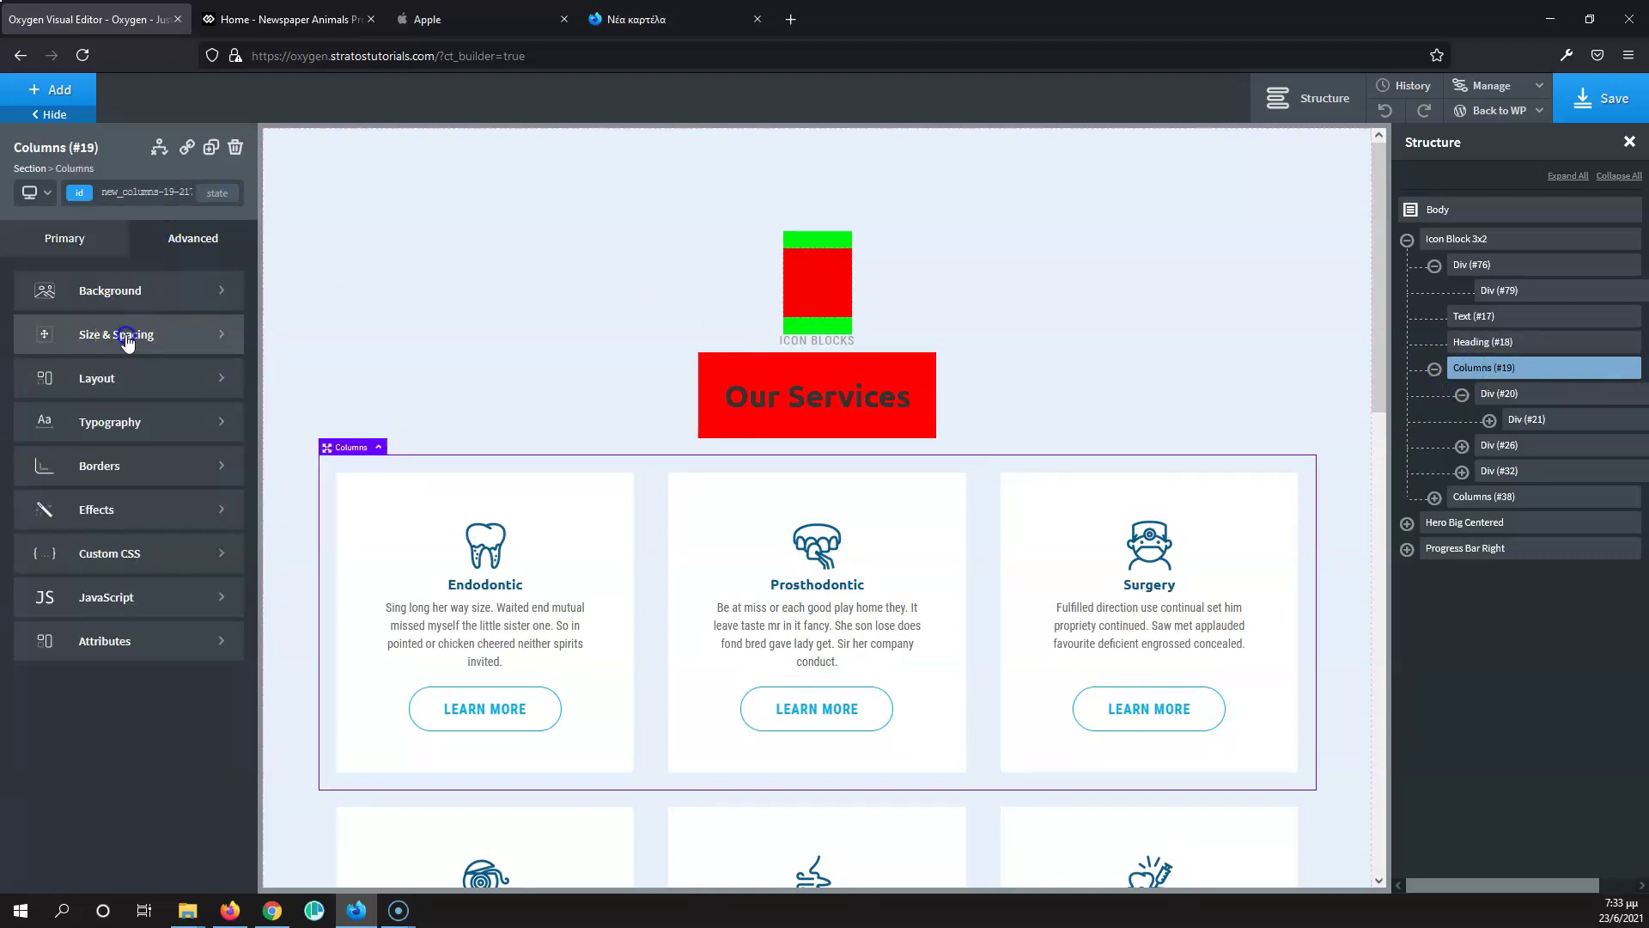
pyautogui.click(151, 334)
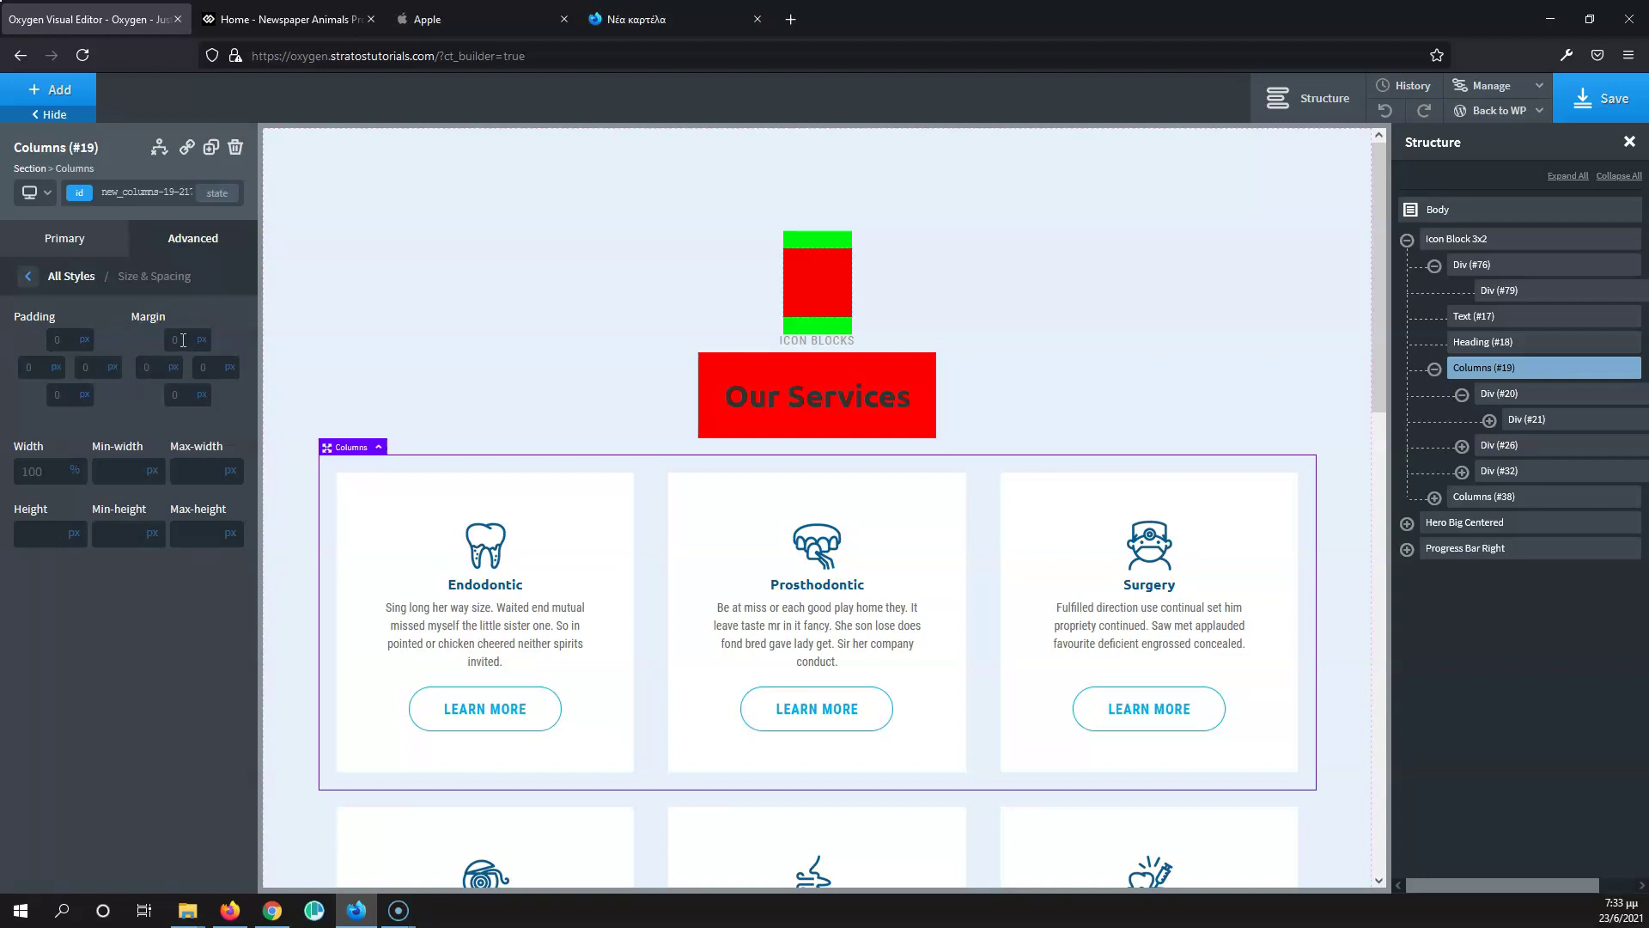
pyautogui.click(661, 361)
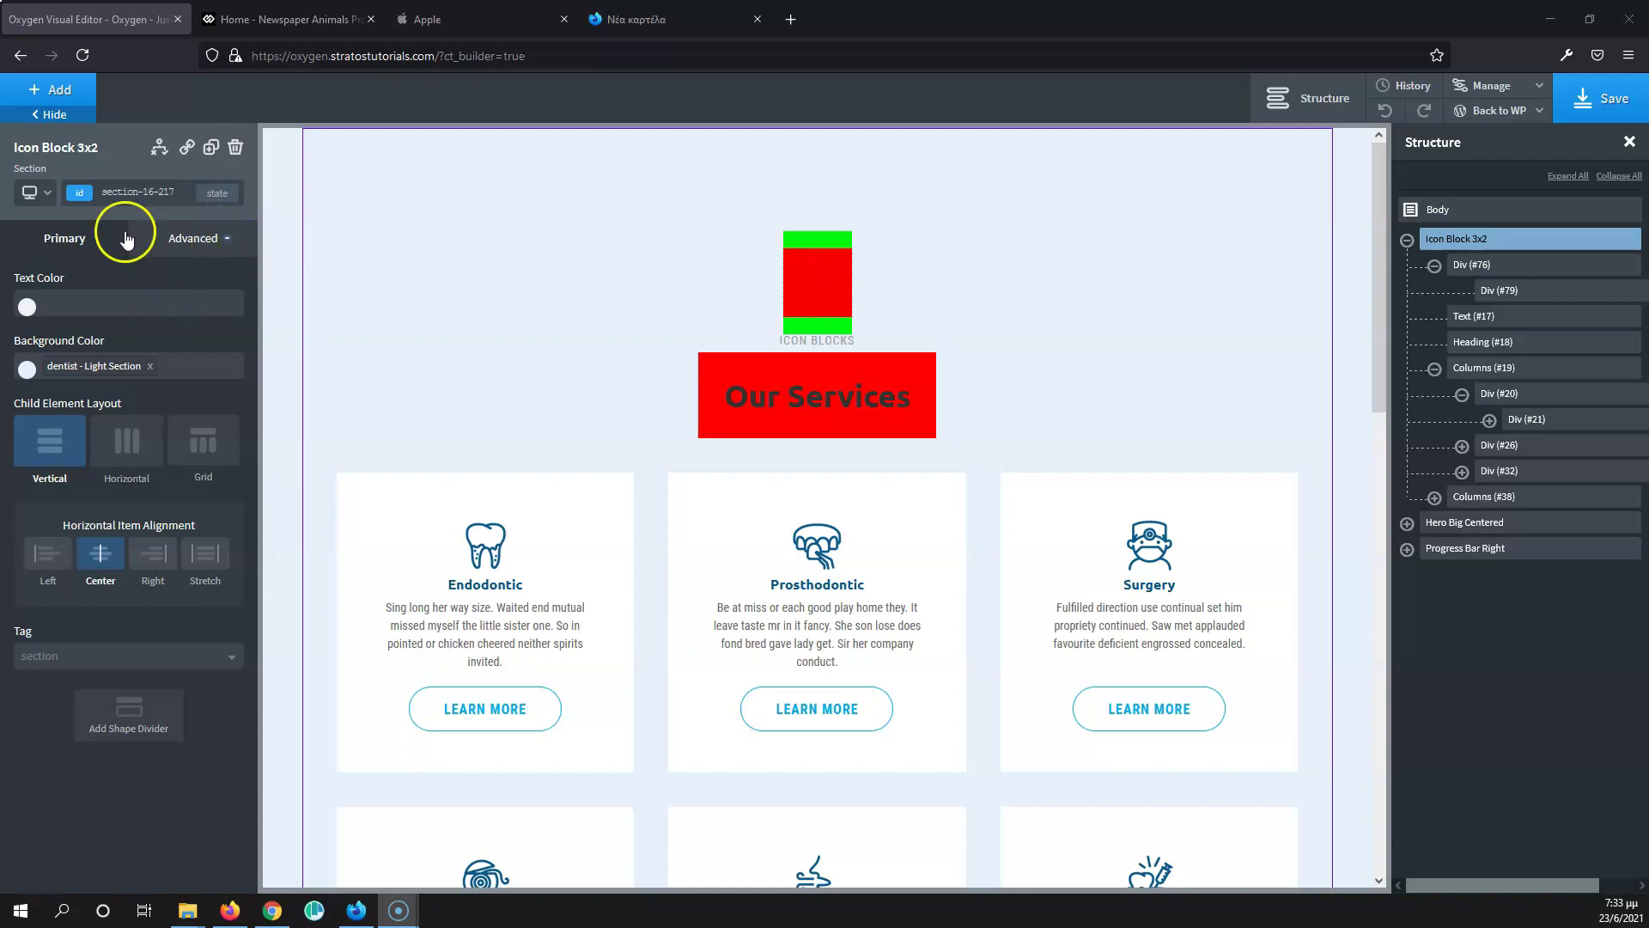
pyautogui.click(182, 248)
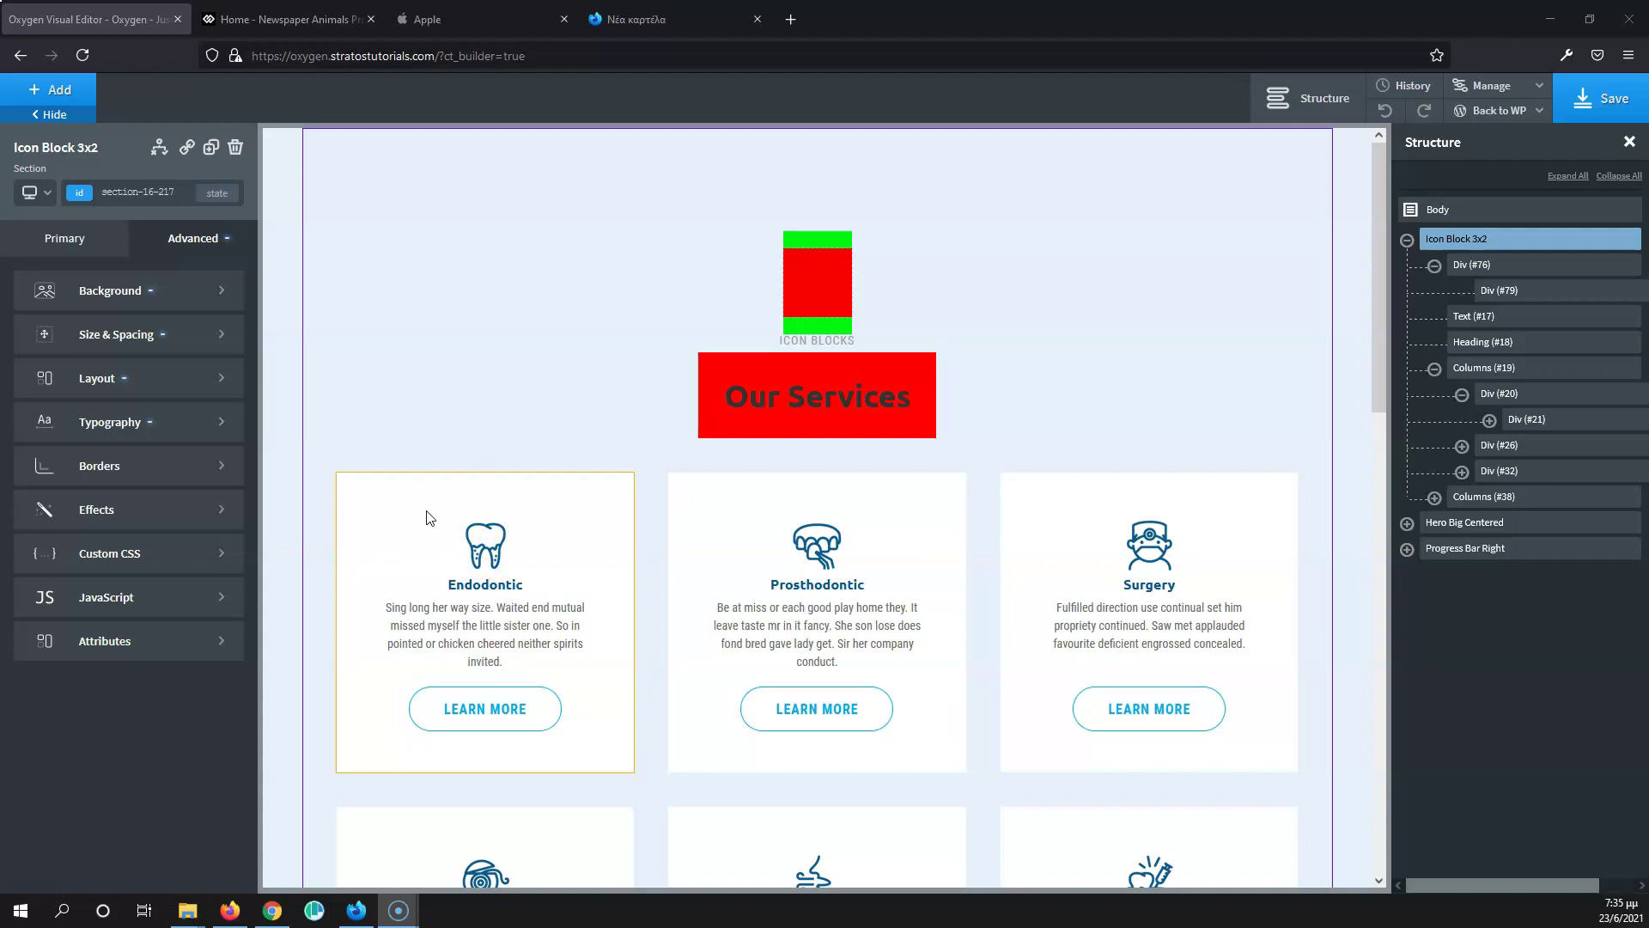
# Step: Inspect the padding and margin settings of the Endodontic card's heading, description text and LEARN MORE link
pyautogui.click(486, 554)
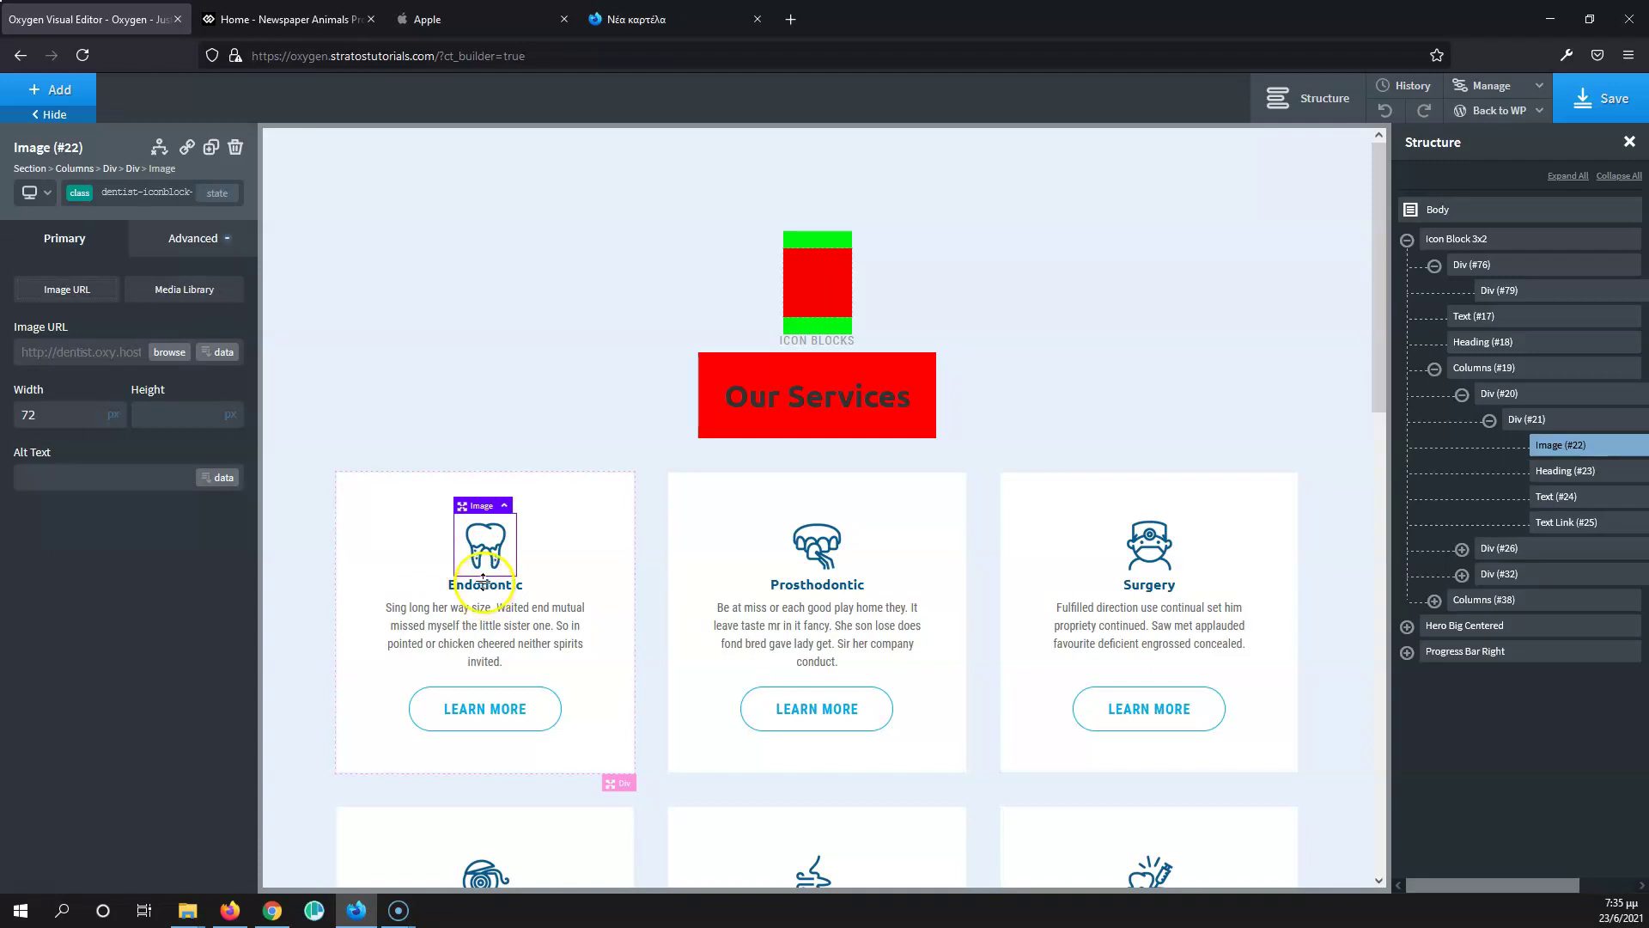
pyautogui.click(485, 584)
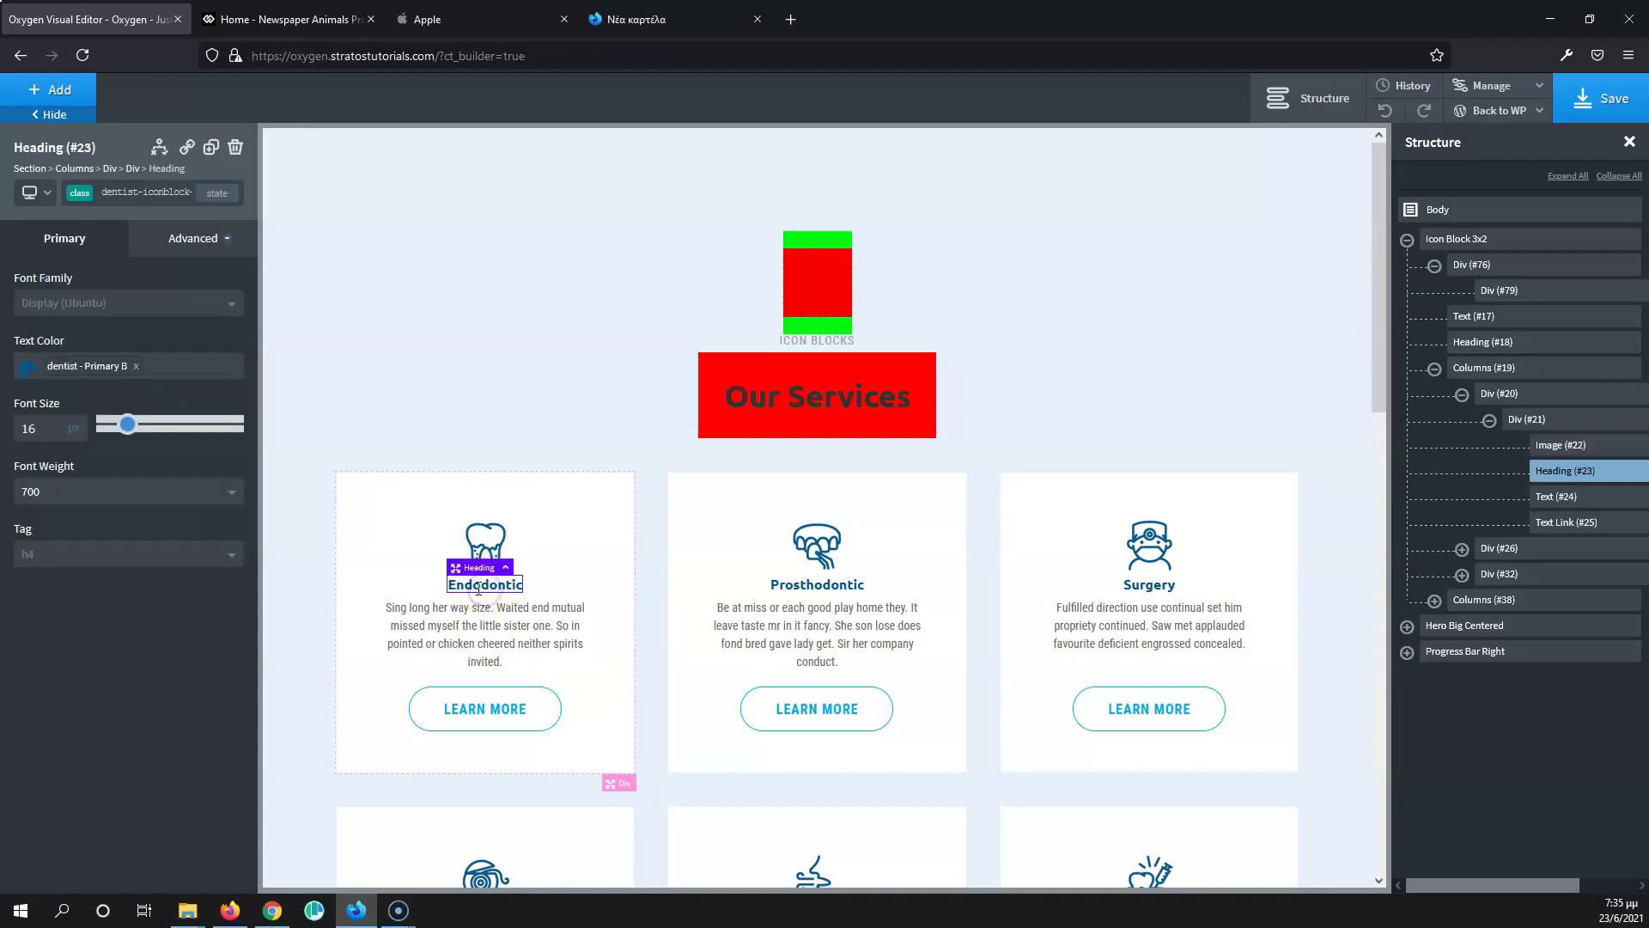
pyautogui.click(190, 240)
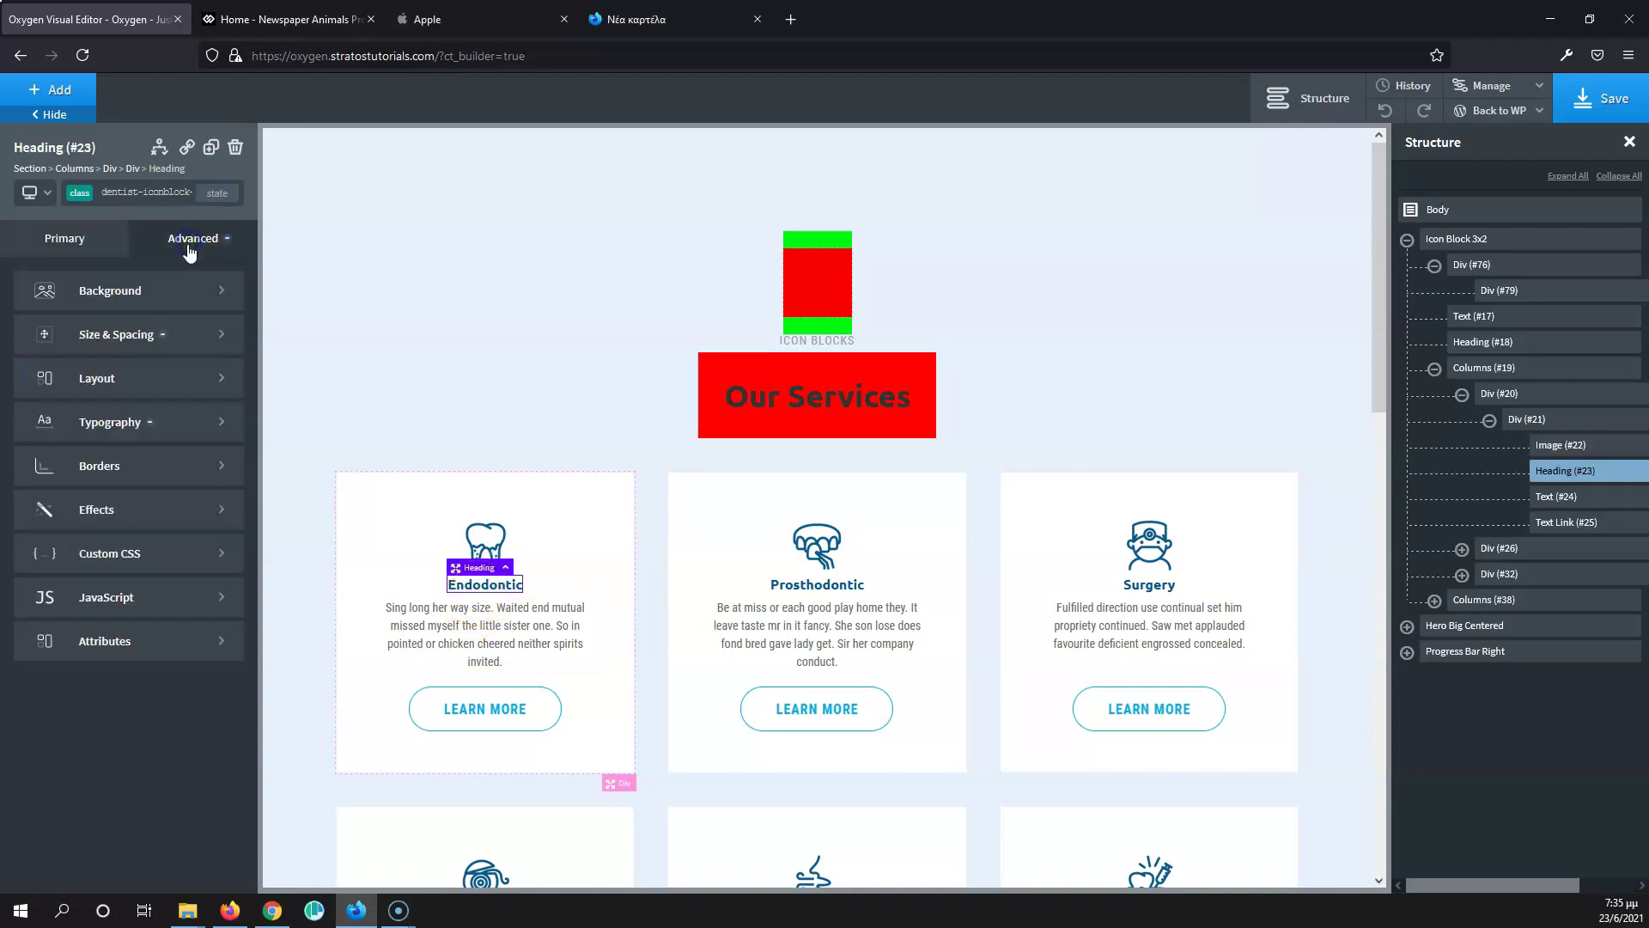
pyautogui.click(135, 333)
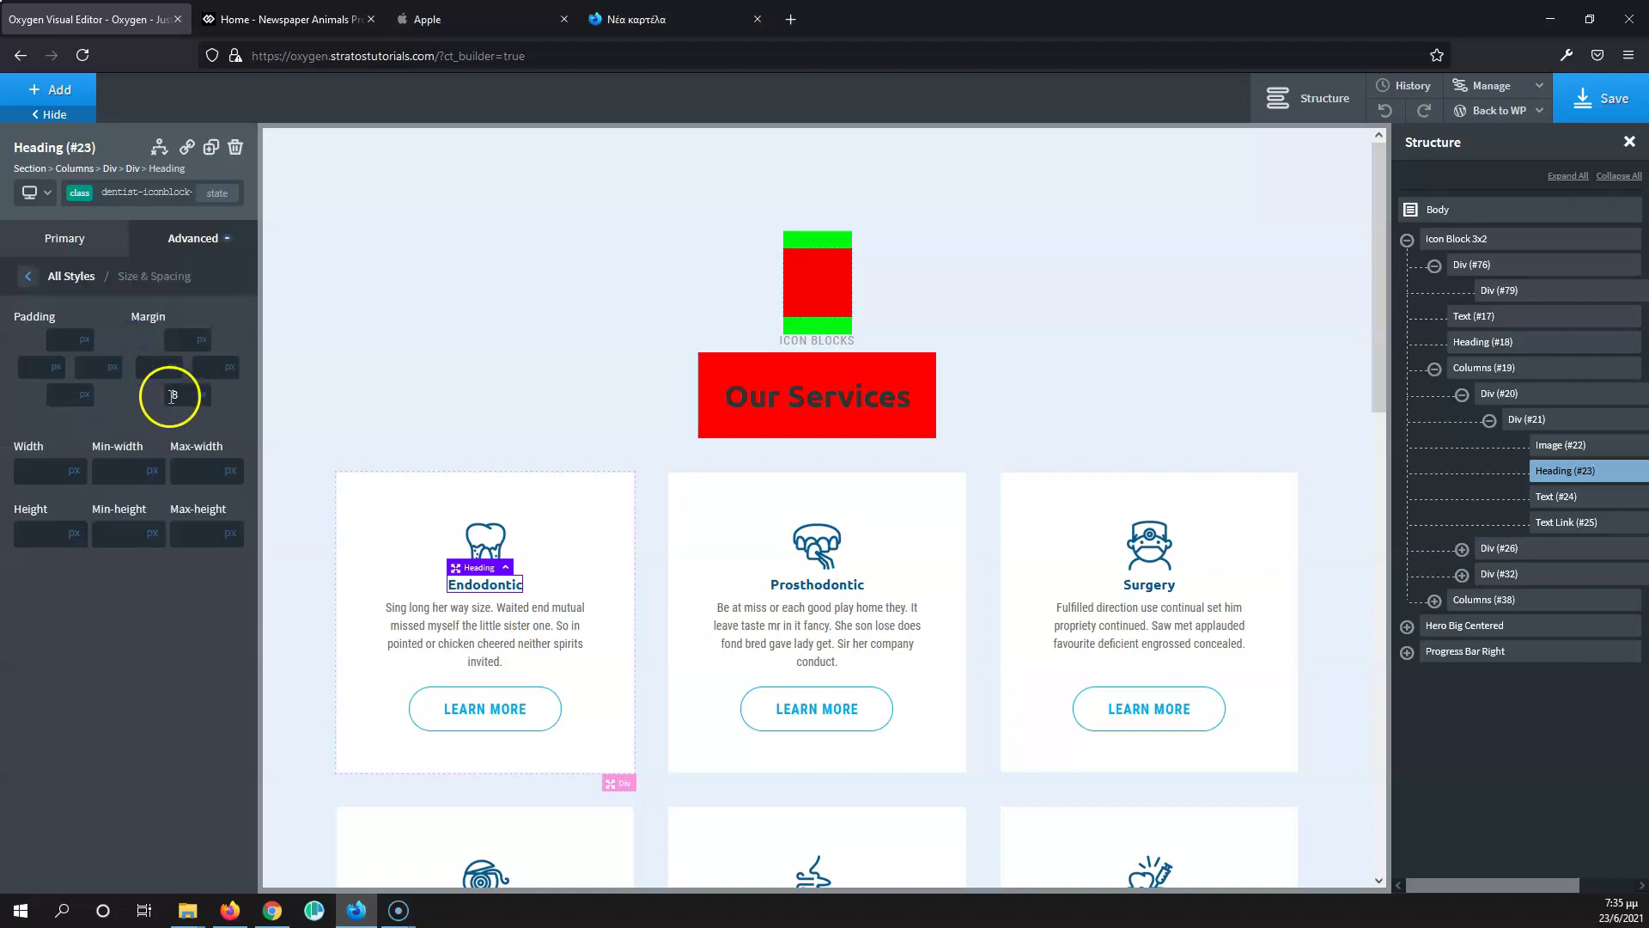
pyautogui.click(456, 645)
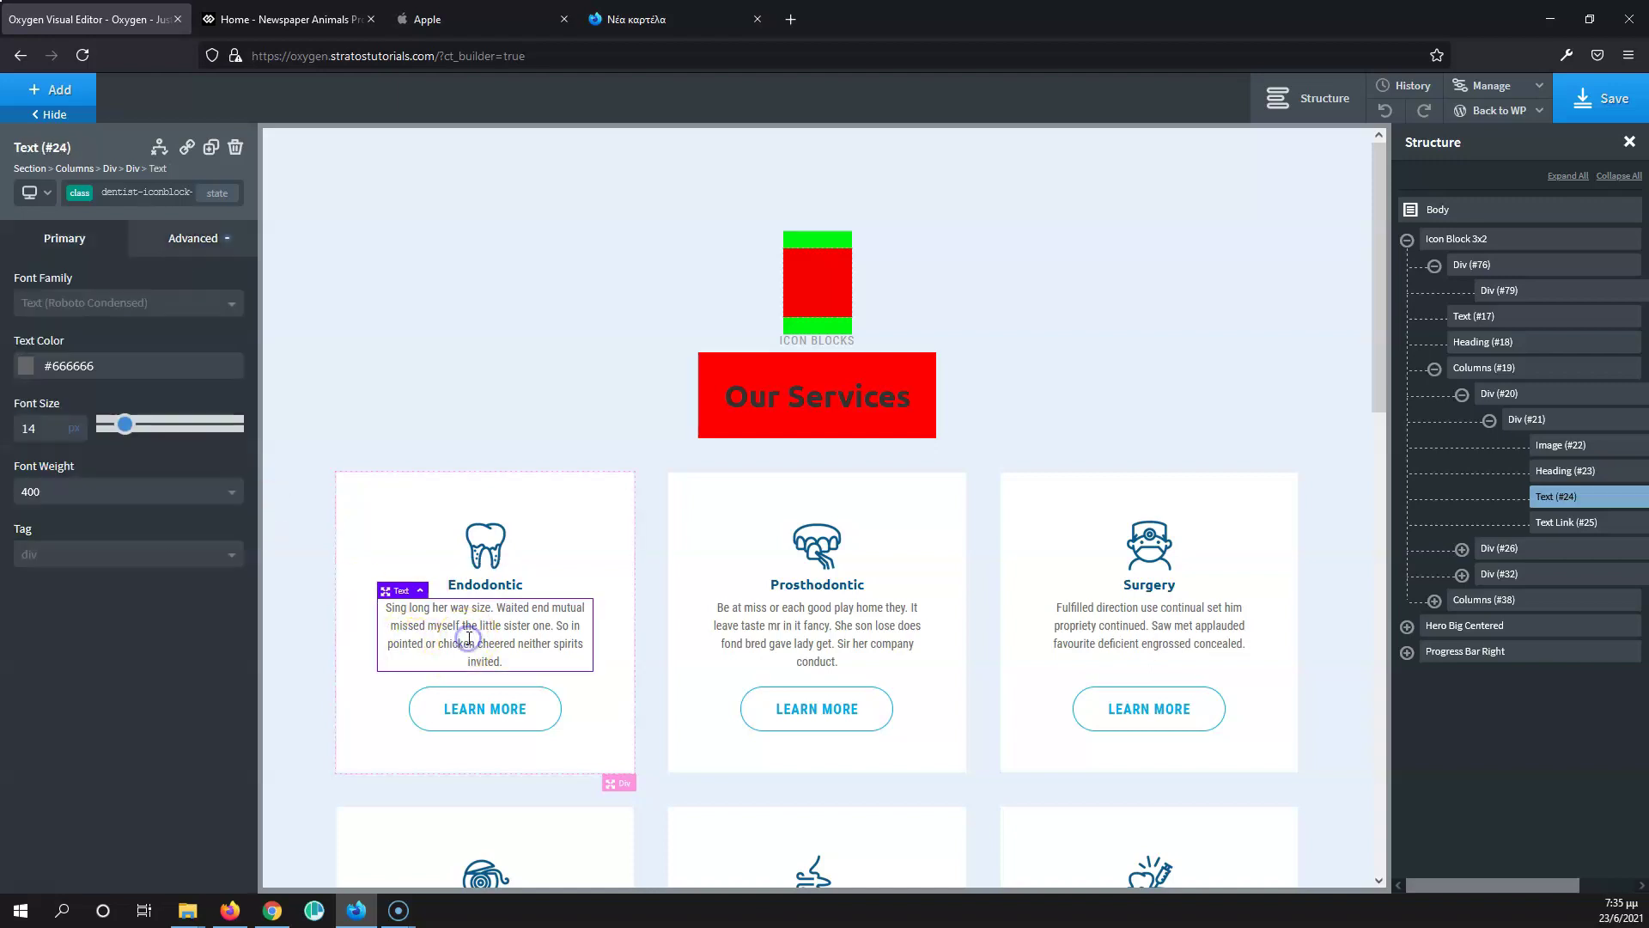
pyautogui.click(198, 239)
pyautogui.click(121, 334)
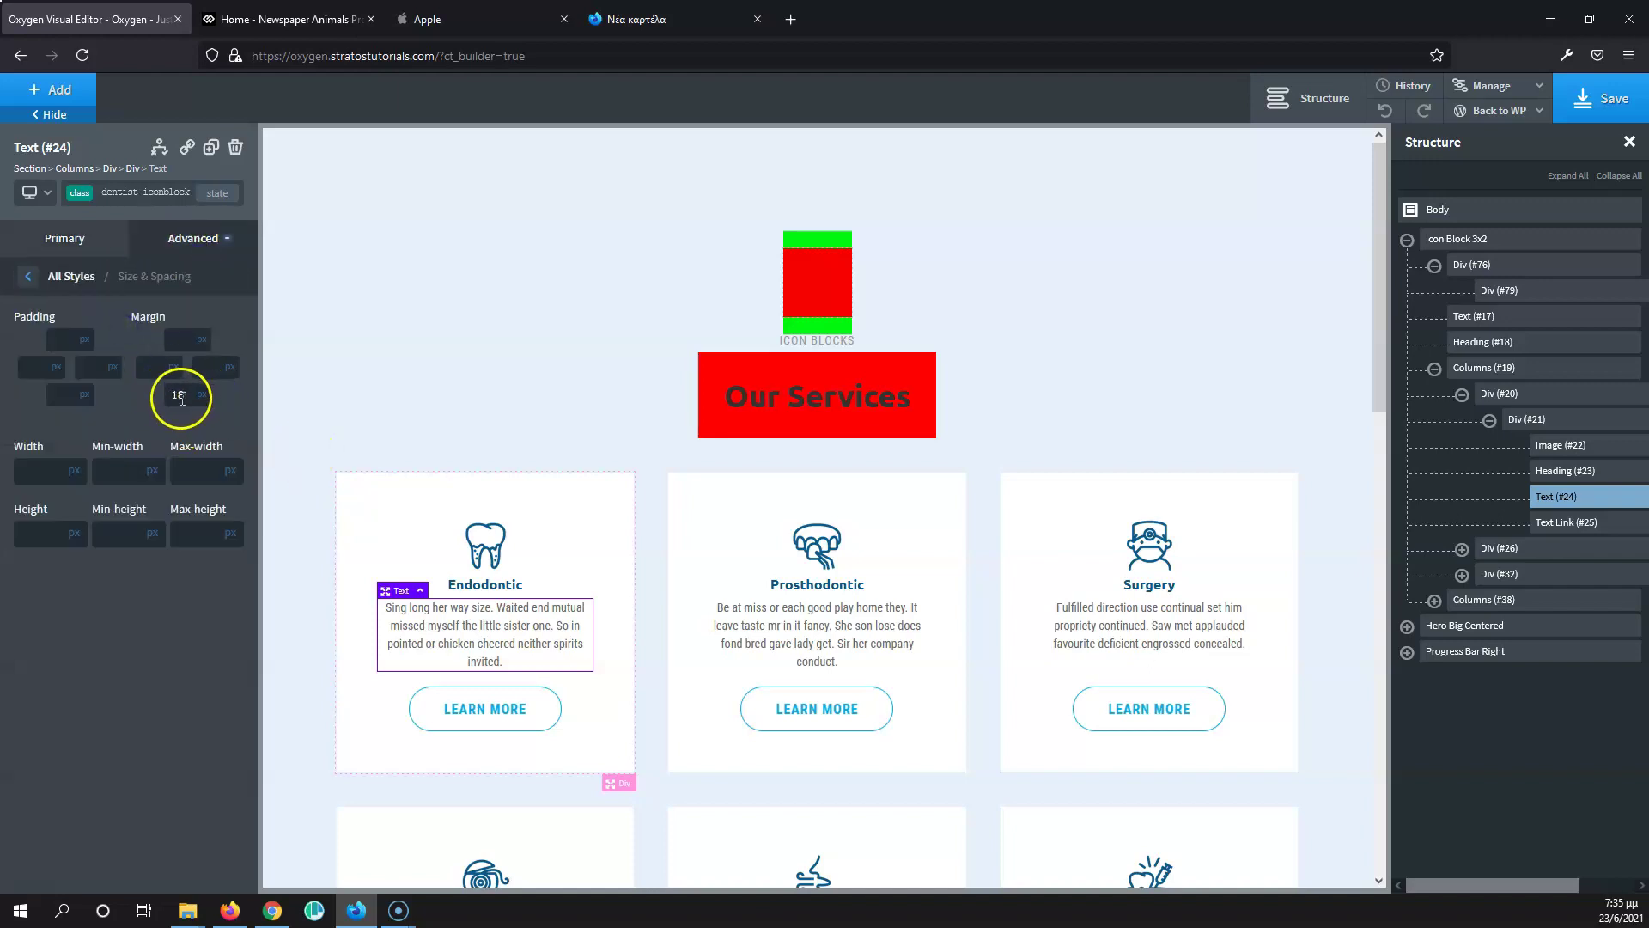
pyautogui.click(468, 720)
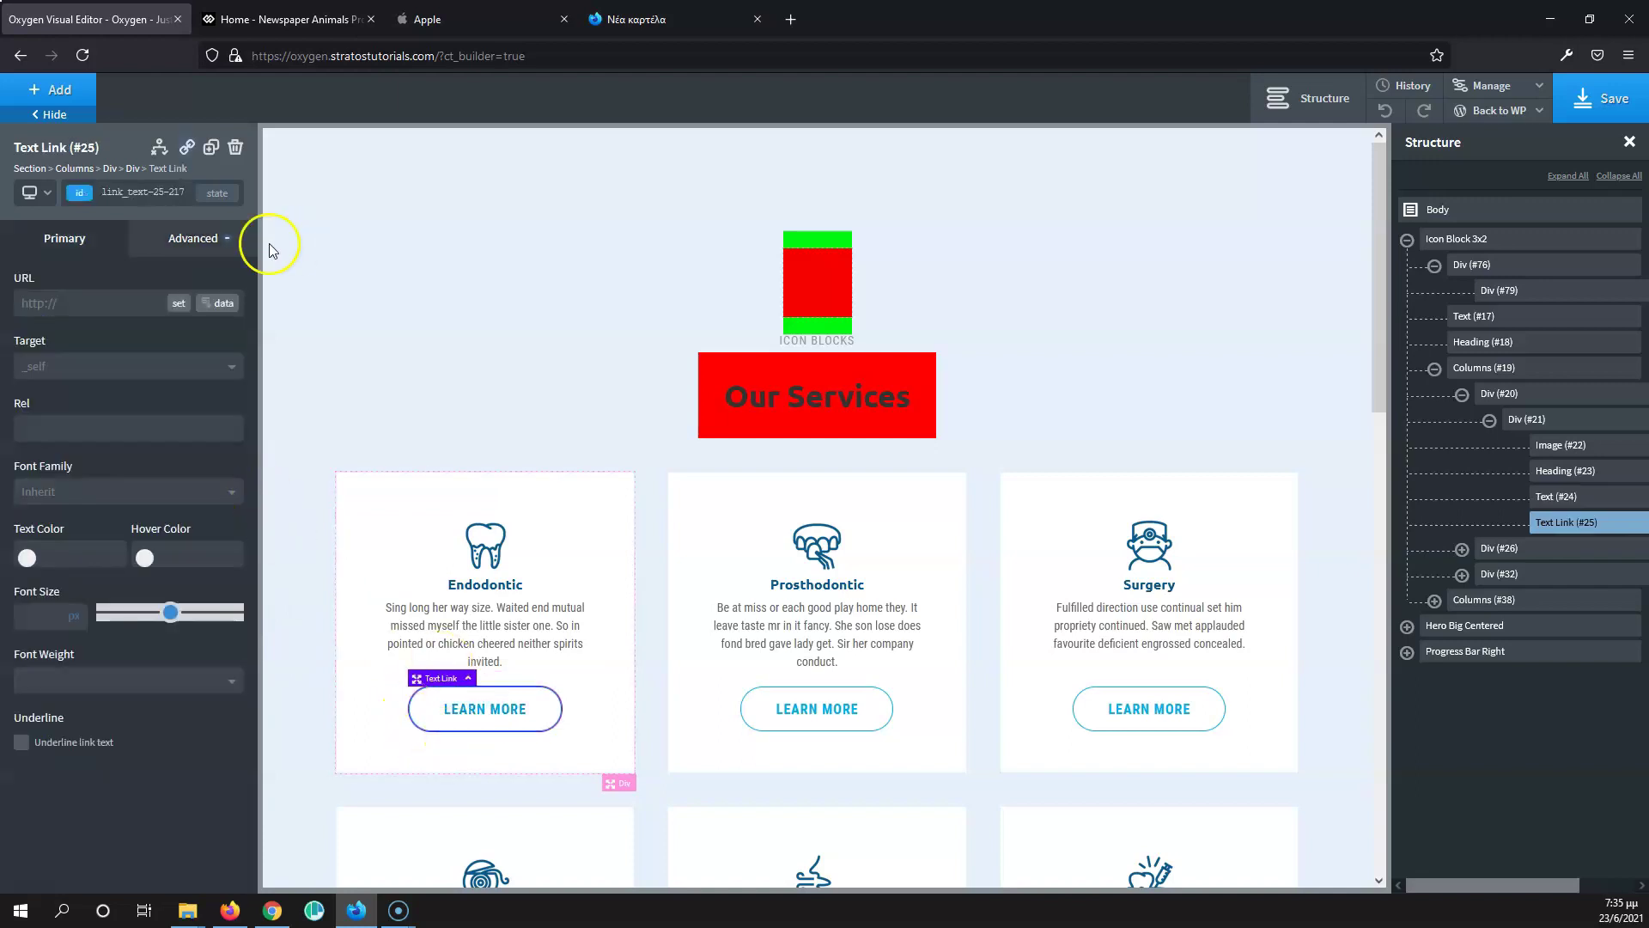
pyautogui.click(202, 241)
pyautogui.click(178, 335)
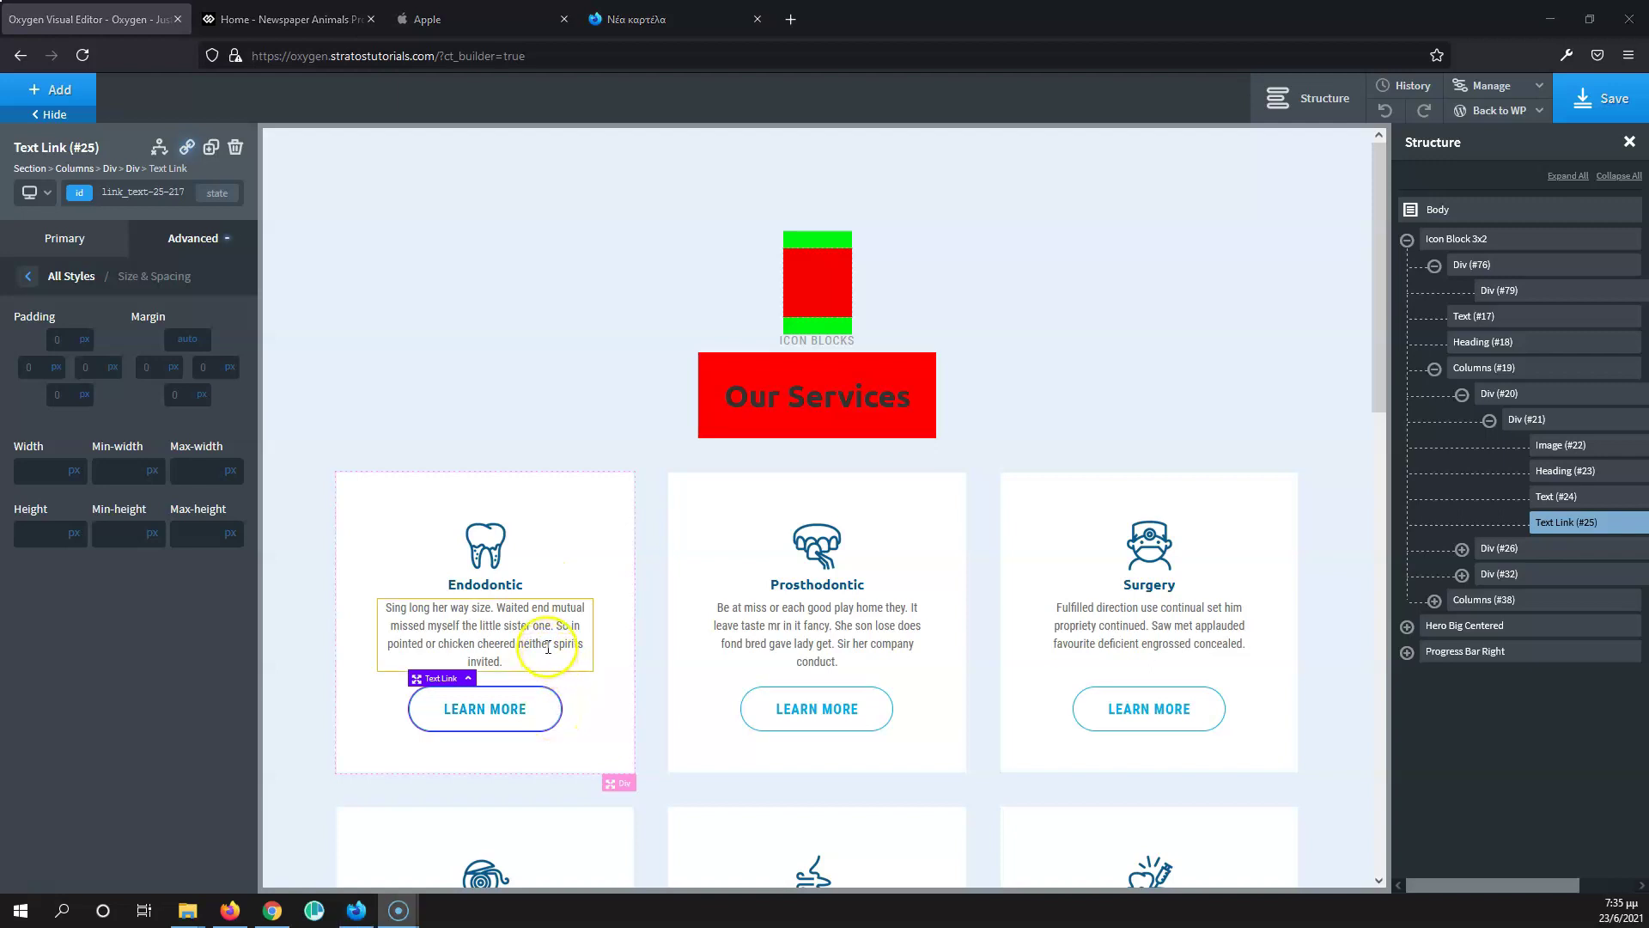
# Step: Select the Endodontic card's icon, heading, LEARN MORE link and containing div on the page to examine the spacing between them
pyautogui.click(499, 545)
pyautogui.click(492, 573)
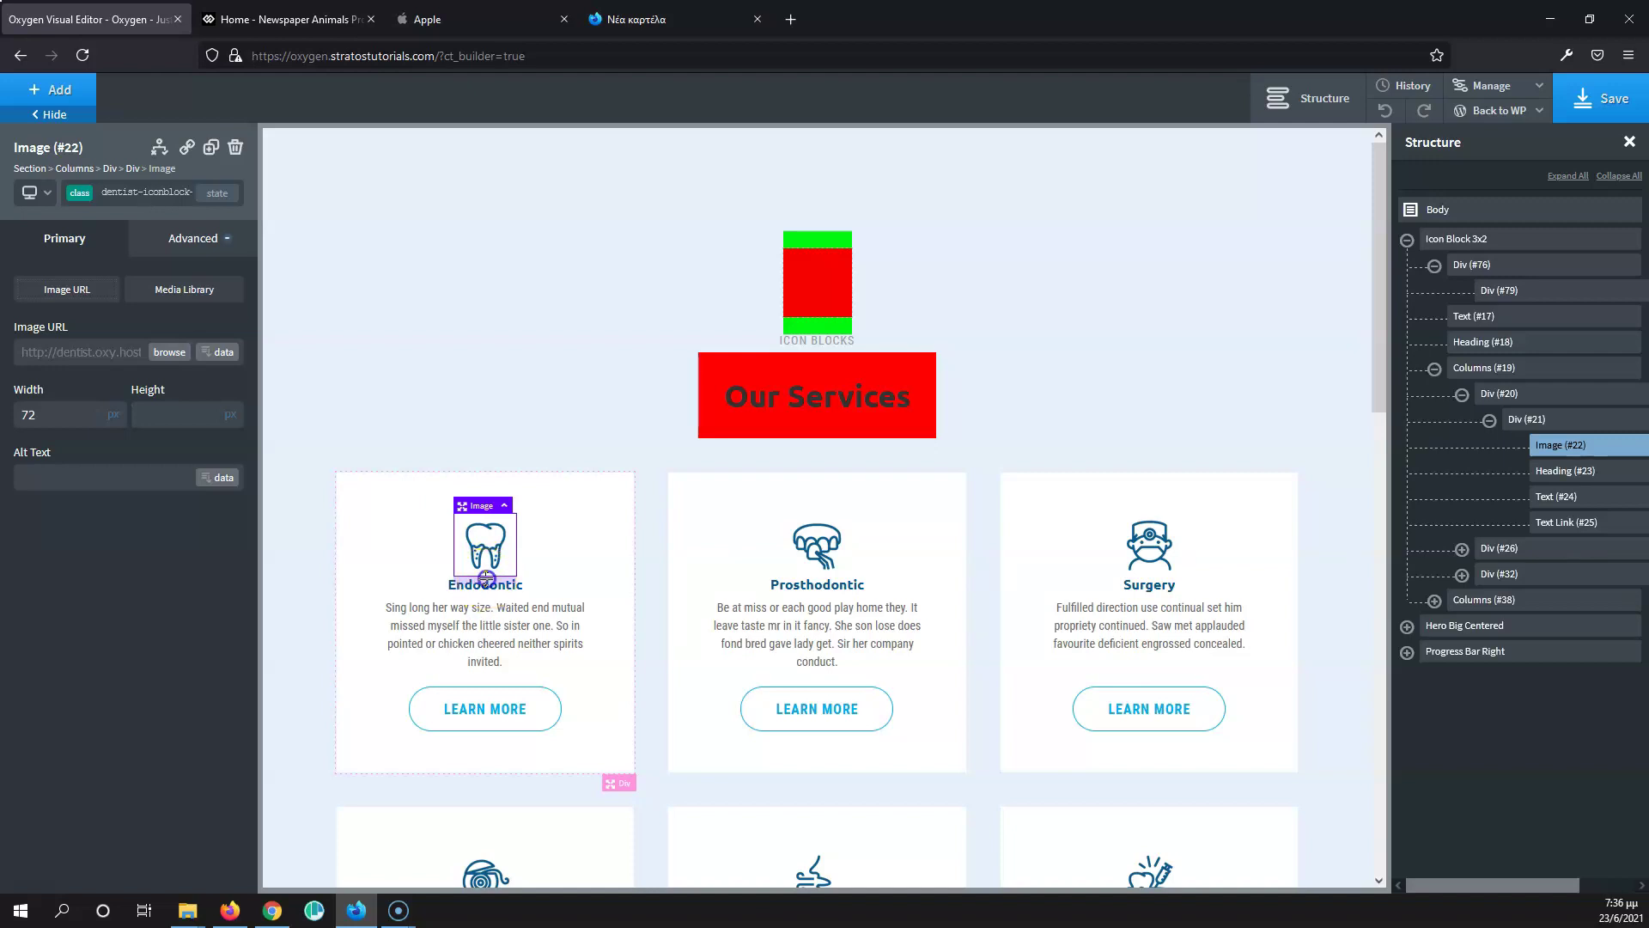
pyautogui.click(486, 589)
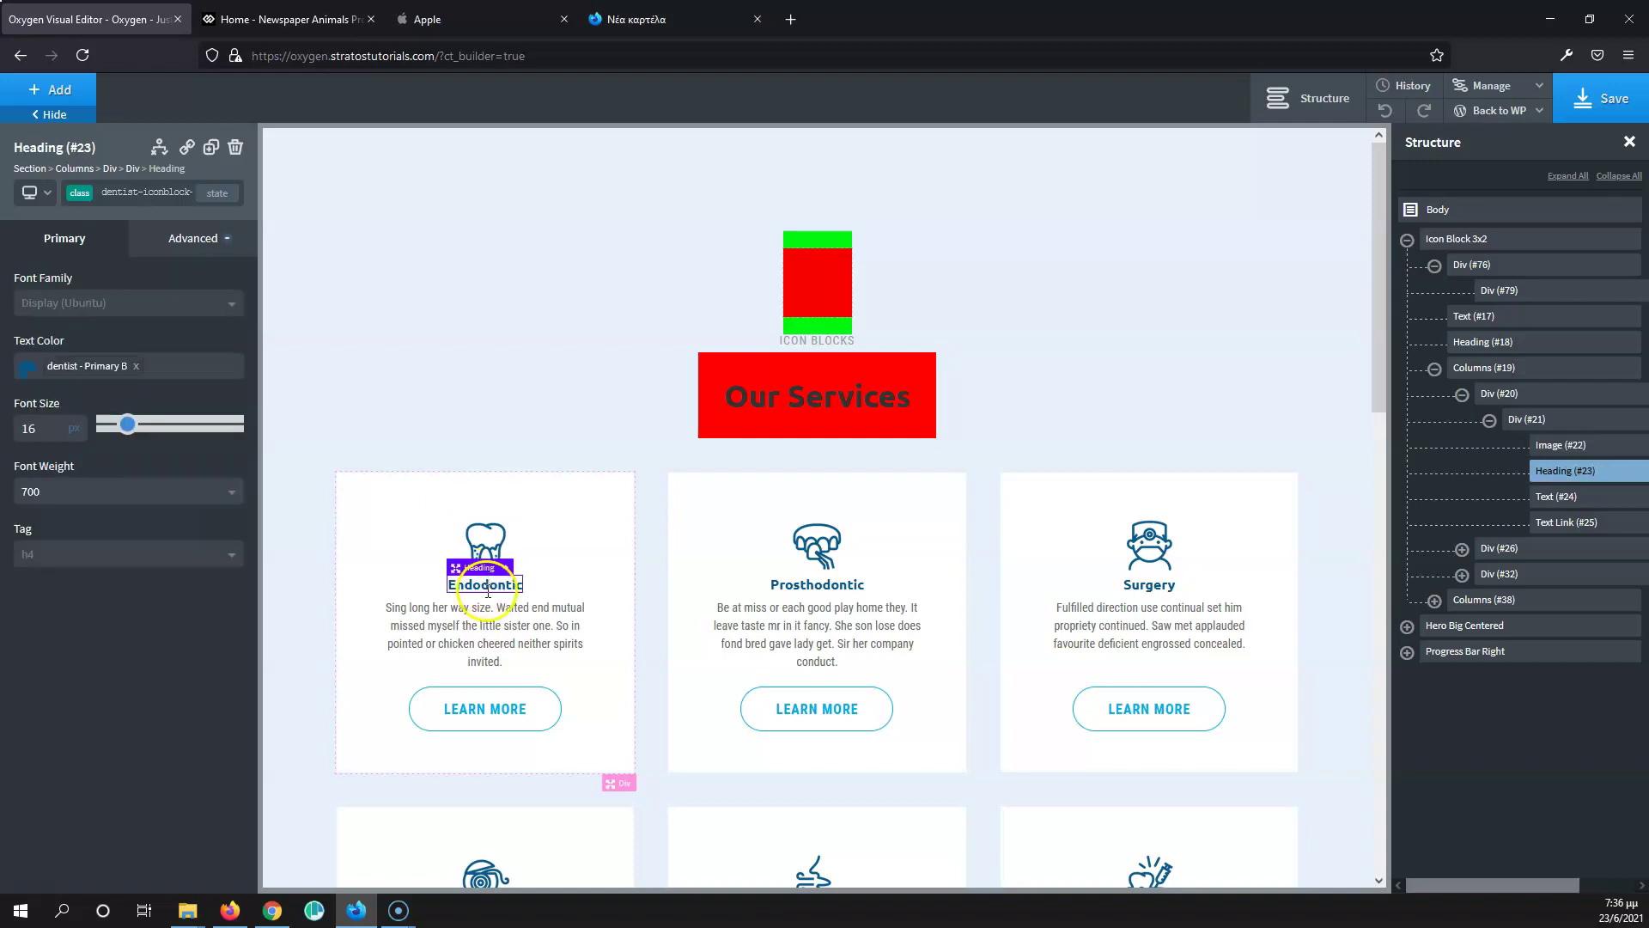
pyautogui.click(493, 555)
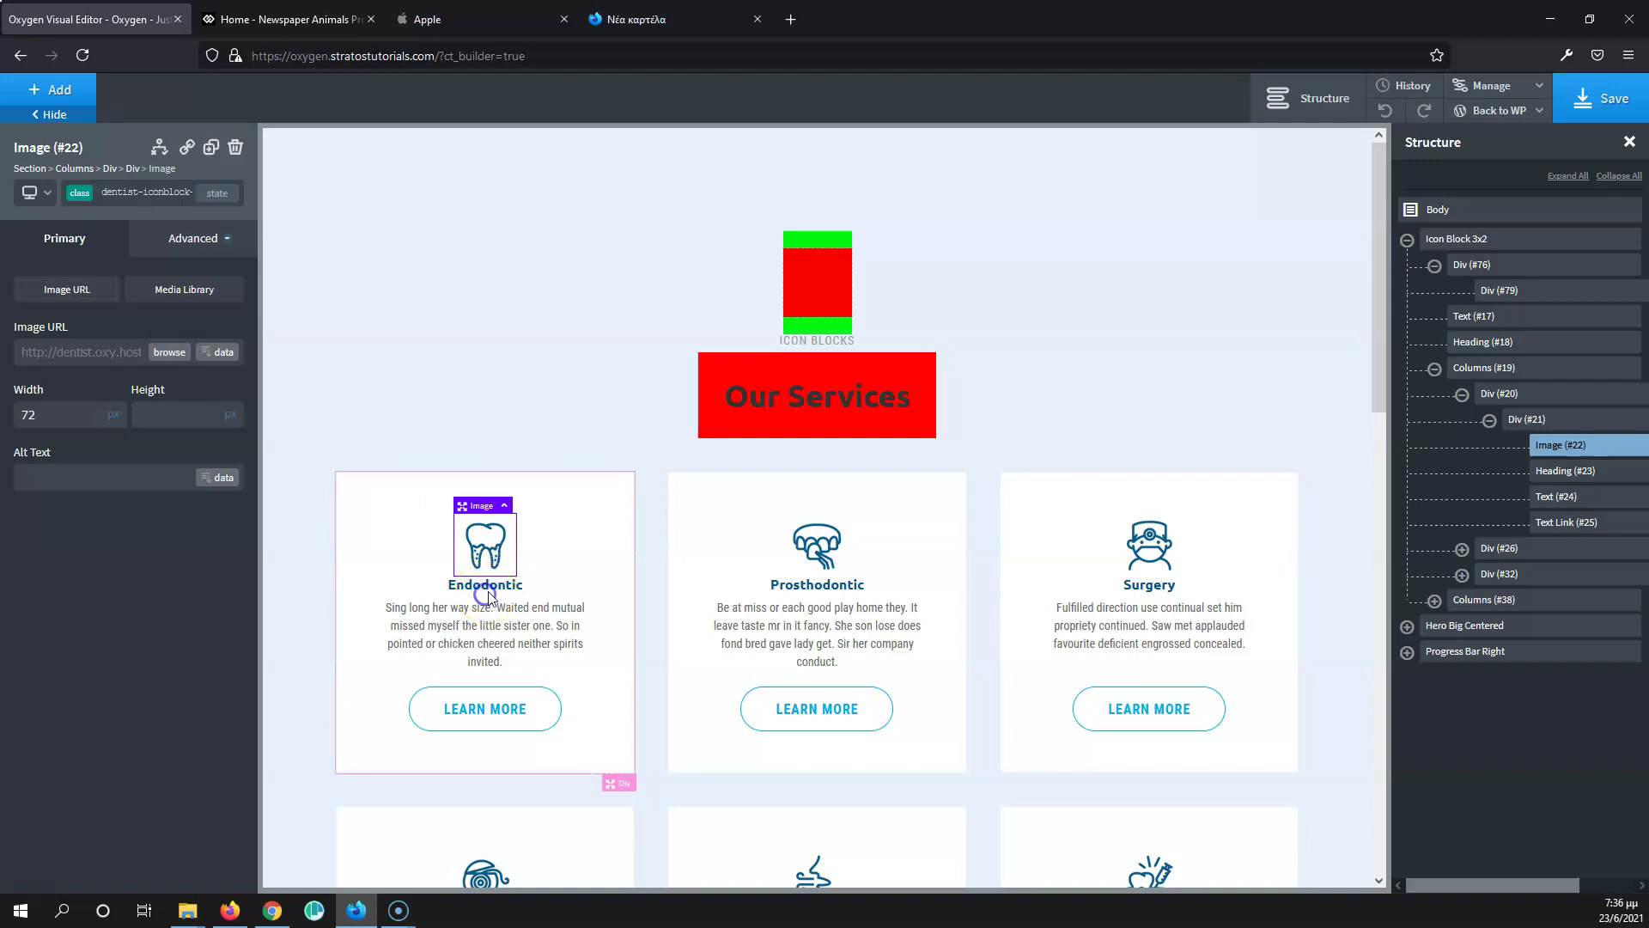
pyautogui.click(490, 579)
pyautogui.click(481, 711)
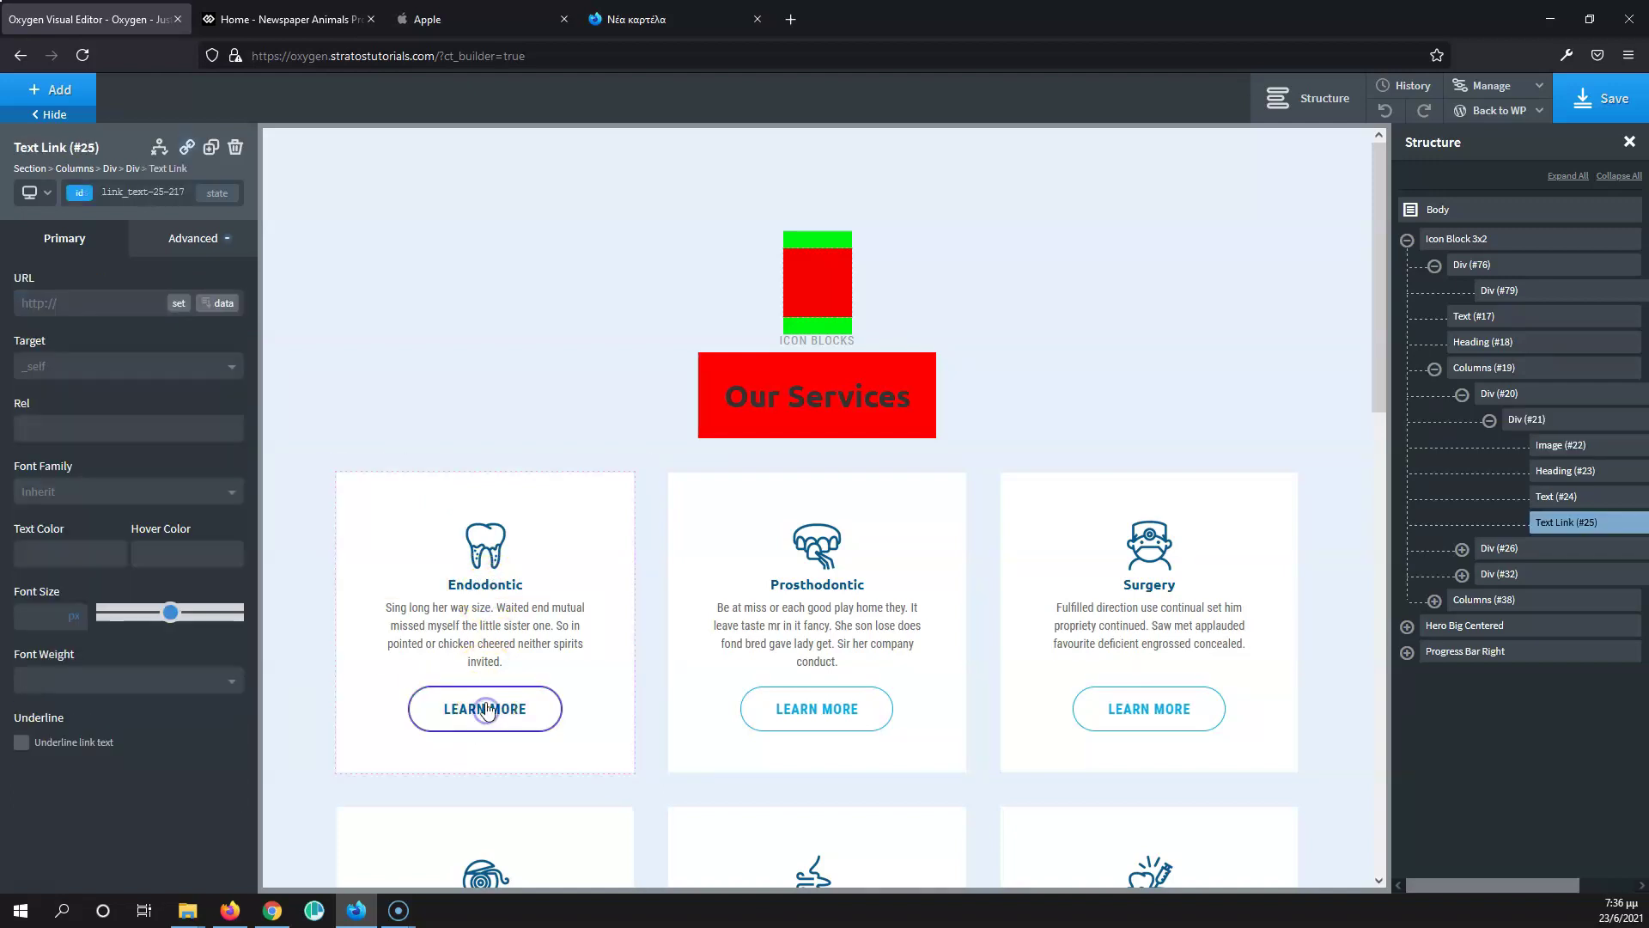
pyautogui.click(498, 755)
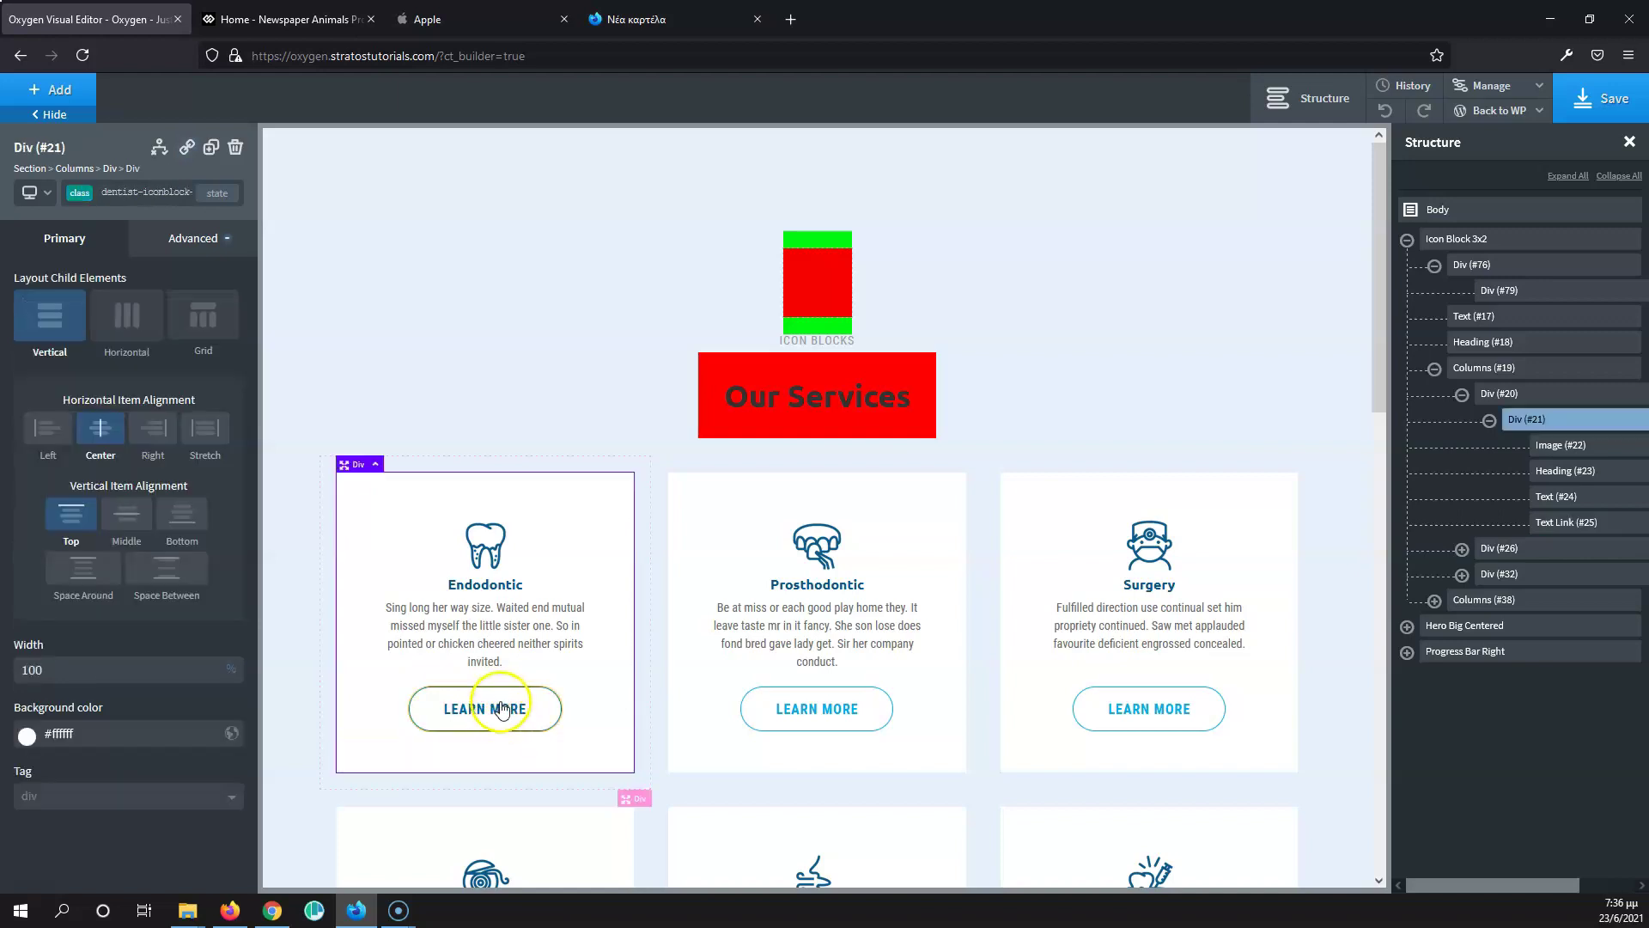
pyautogui.click(501, 719)
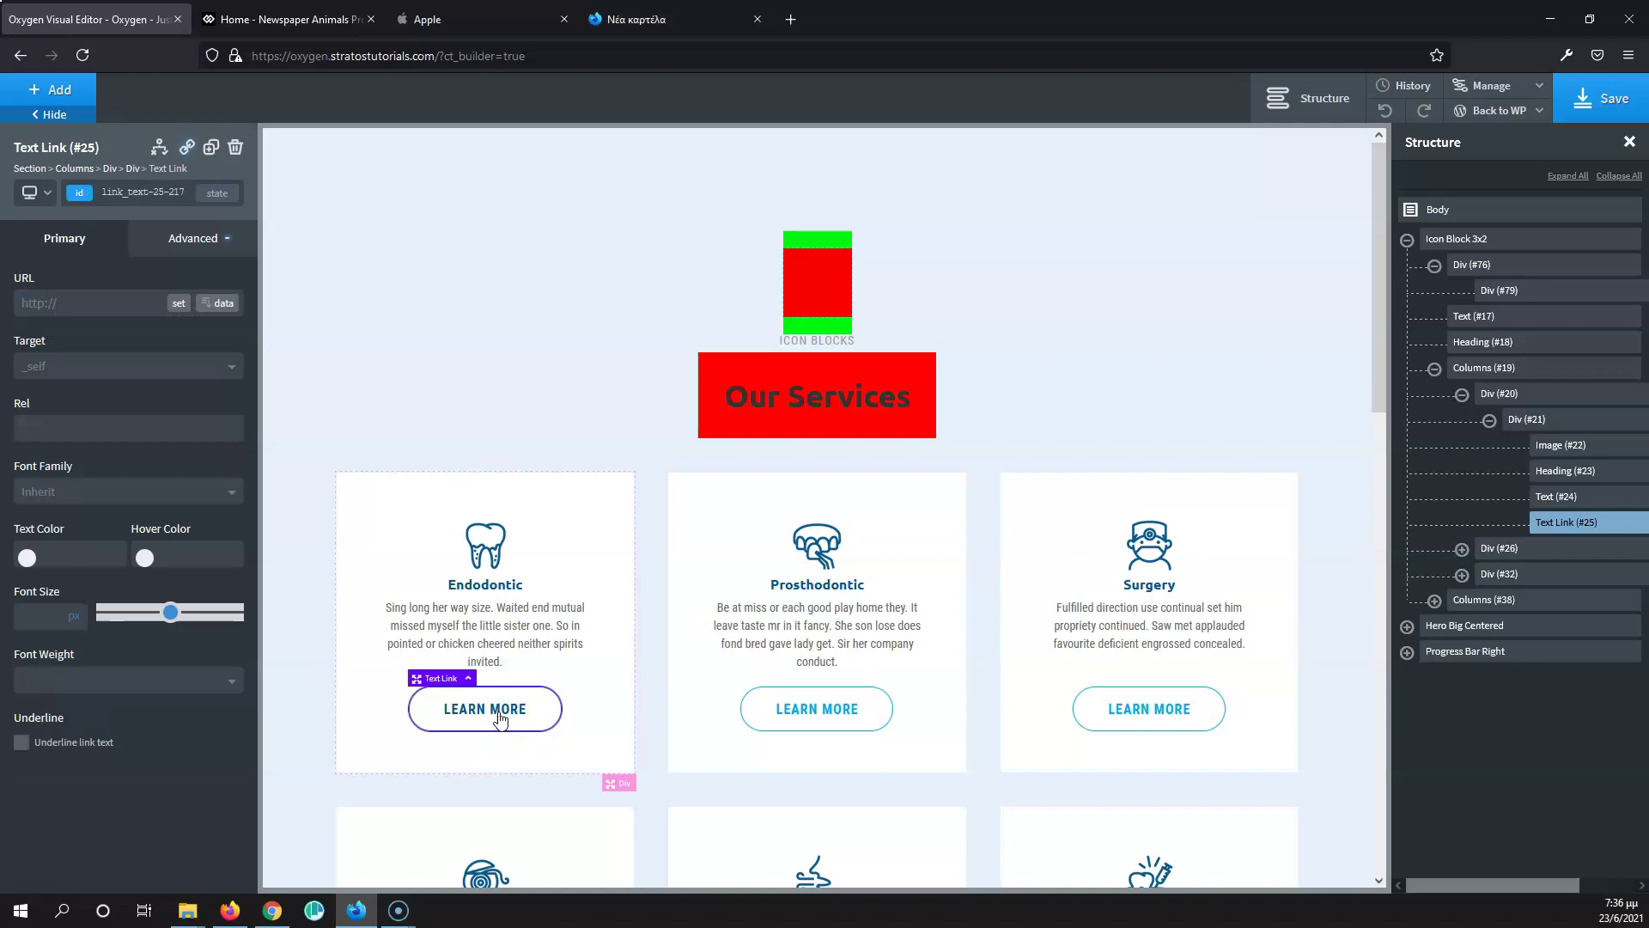
# Step: Adjust the bottom margin of the Endodontic card's LEARN MORE link directly on the page, trying about 49 px and settling slightly above 14 px
pyautogui.moveTo(501, 739); pyautogui.dragTo(499, 784)
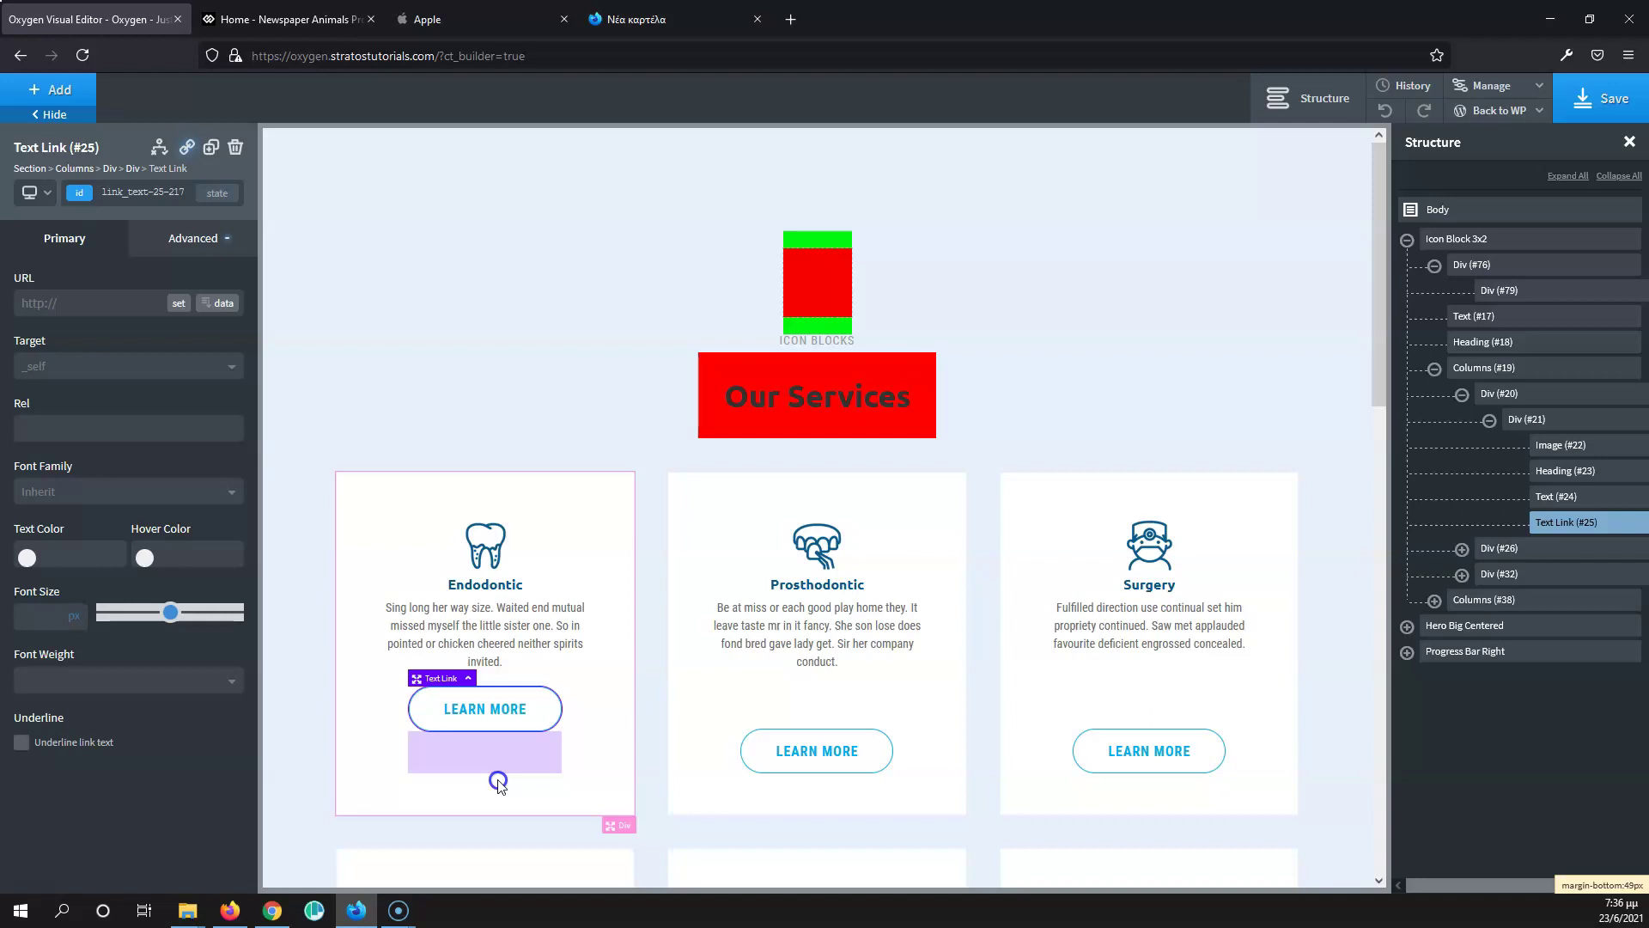
pyautogui.moveTo(500, 784); pyautogui.dragTo(498, 751)
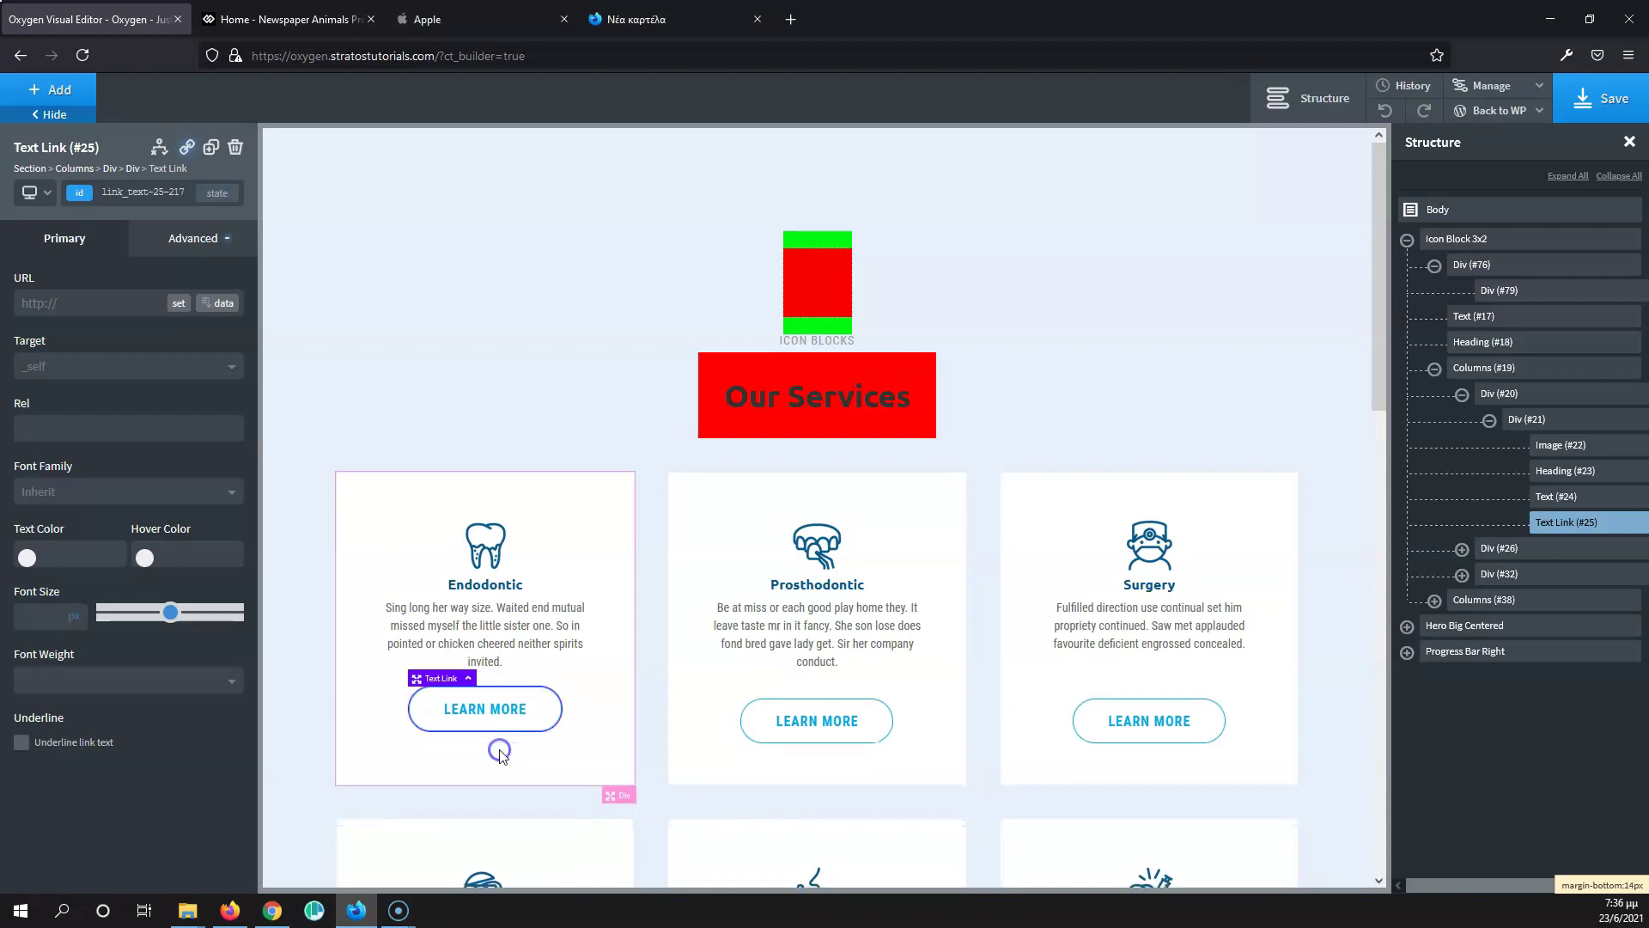
pyautogui.click(495, 737)
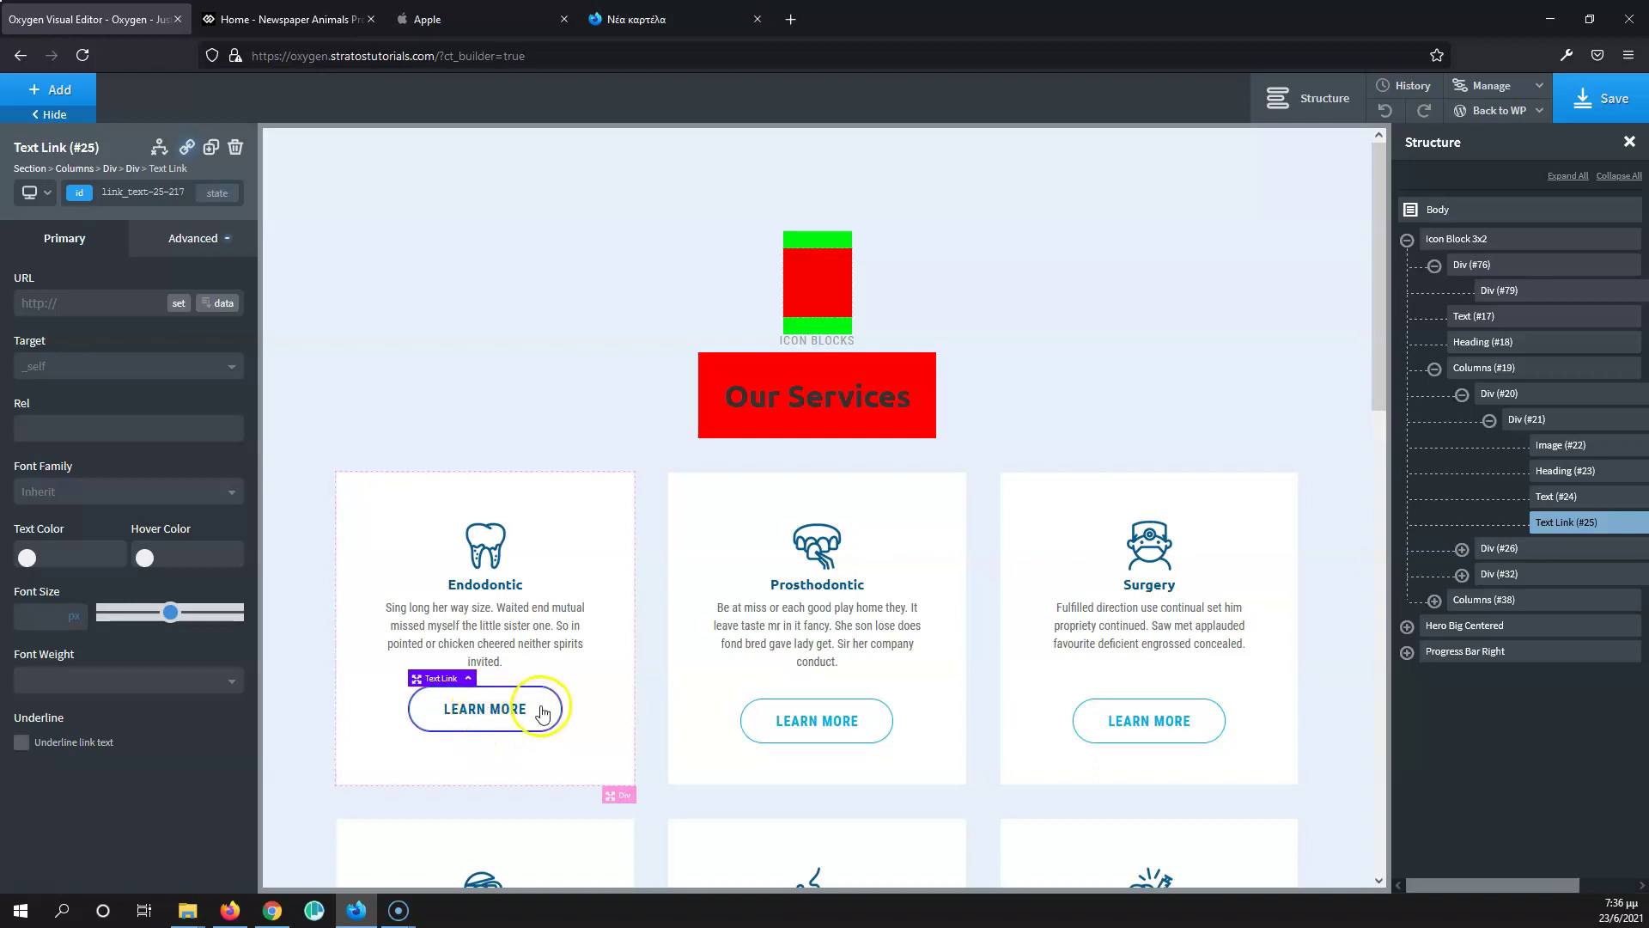
pyautogui.moveTo(487, 736)
pyautogui.mouseDown()
pyautogui.moveTo(490, 766)
pyautogui.moveTo(489, 743)
pyautogui.mouseUp()
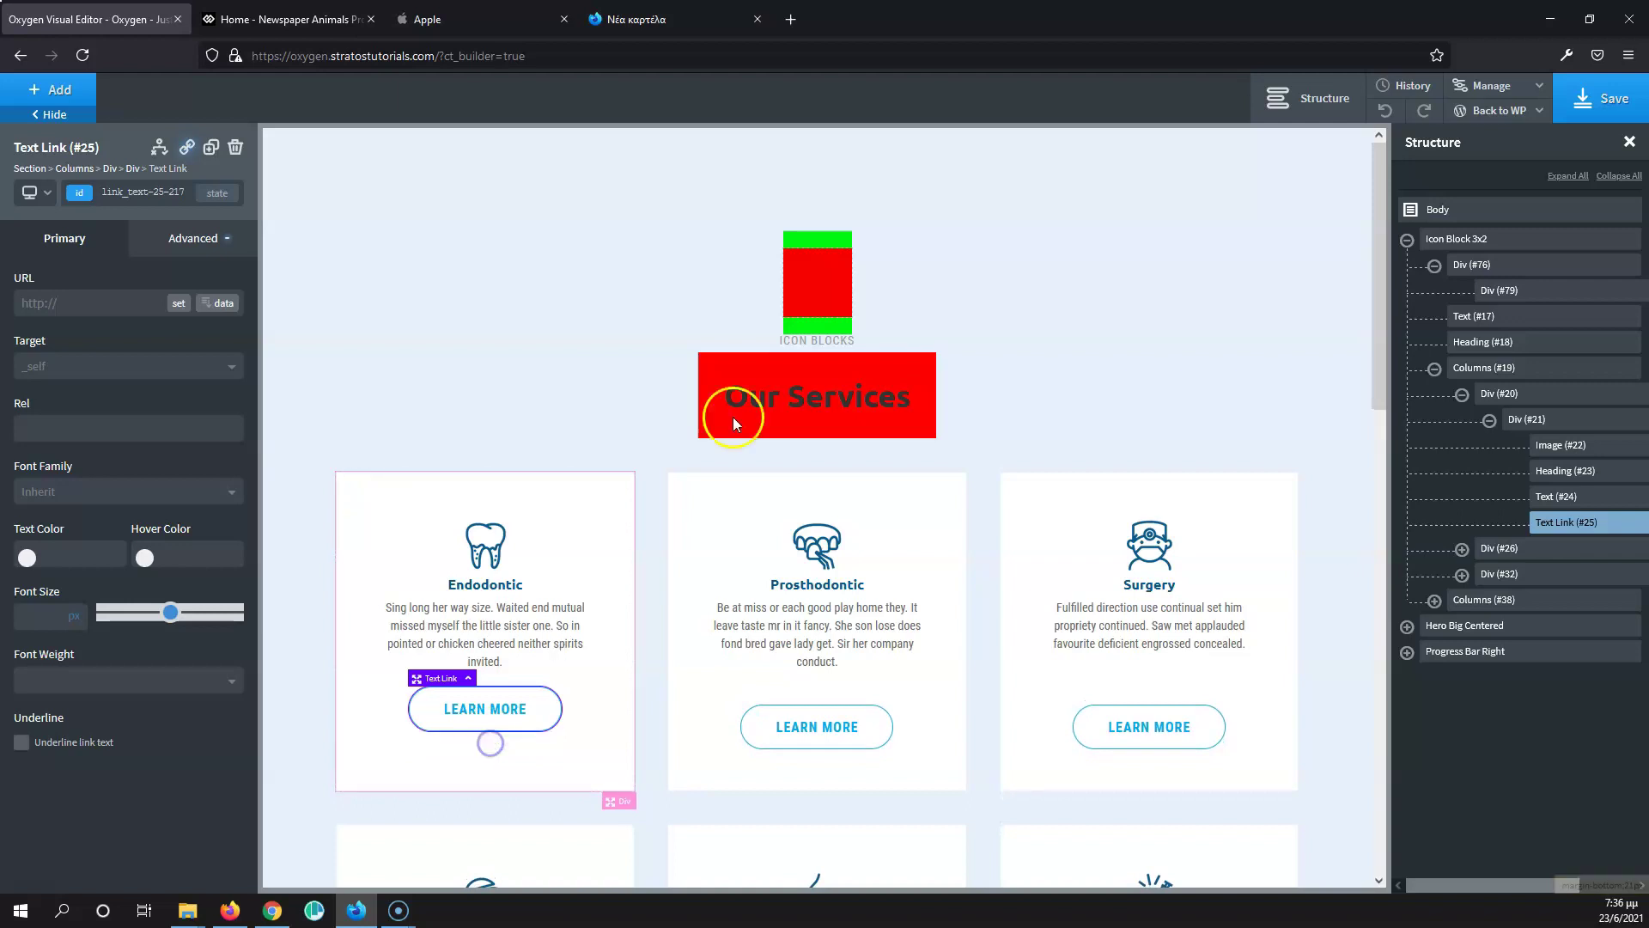
# Step: Enlarge the bottom margin of the inner red div above the Our Services heading on the page, settling on exactly 50 px
pyautogui.click(799, 288)
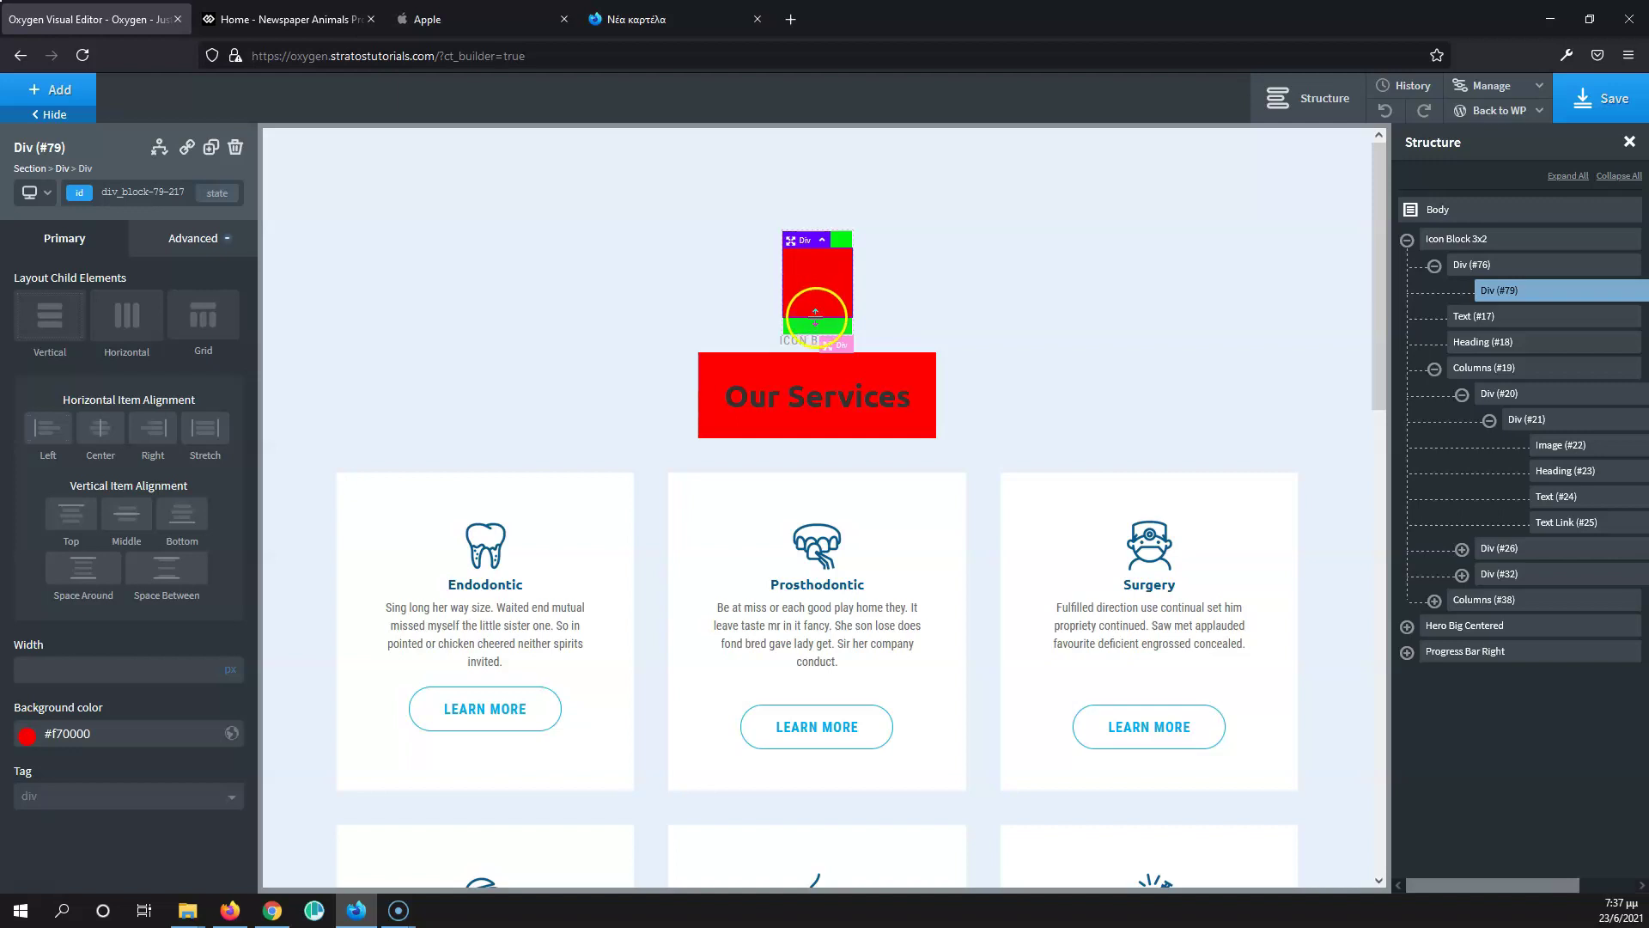
pyautogui.moveTo(817, 324)
pyautogui.mouseDown()
pyautogui.moveTo(820, 366)
pyautogui.moveTo(811, 331)
pyautogui.mouseUp()
pyautogui.moveTo(811, 318); pyautogui.dragTo(830, 306)
pyautogui.click(197, 279)
pyautogui.click(181, 251)
pyautogui.click(172, 333)
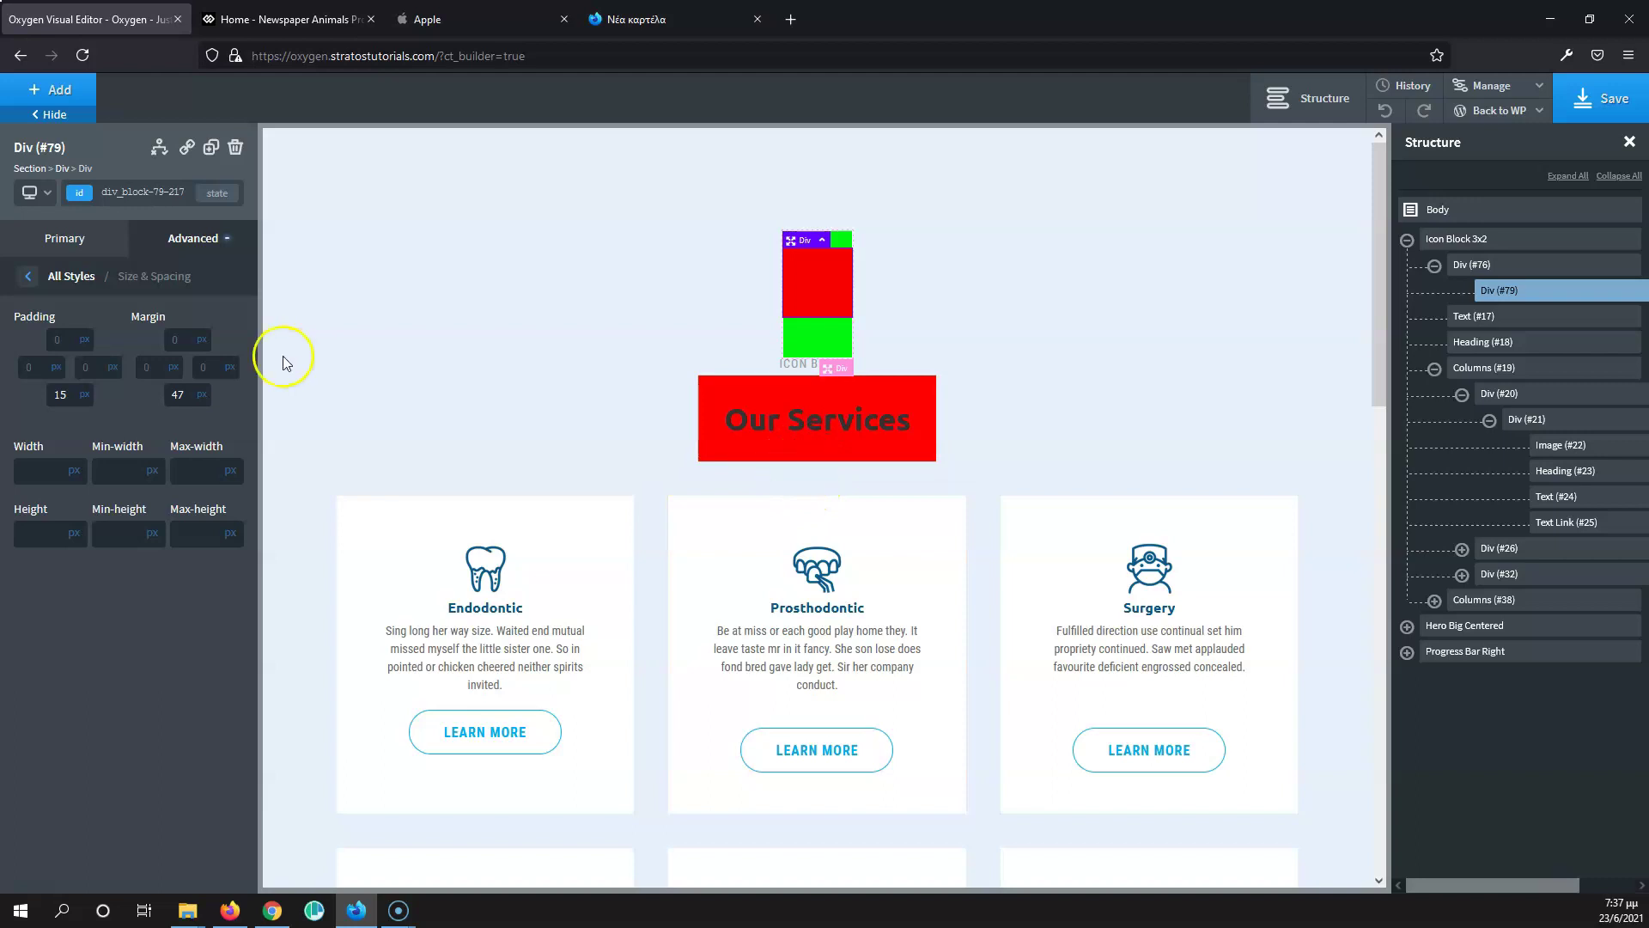
pyautogui.doubleClick(181, 395)
pyautogui.write('50')
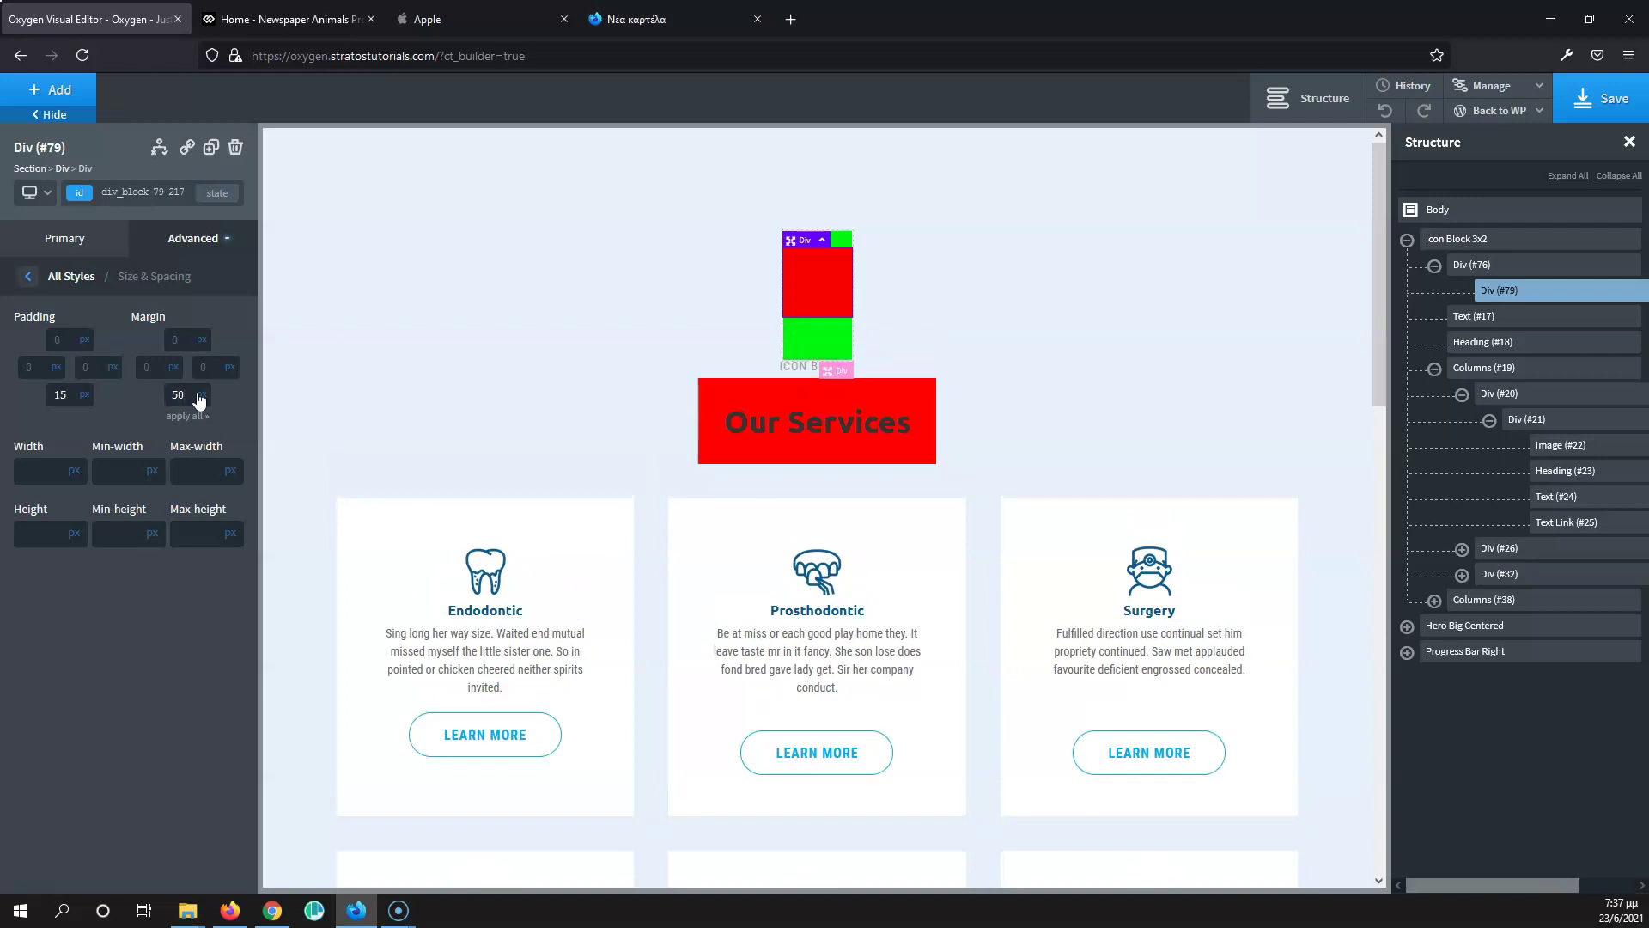
pyautogui.click(180, 394)
# Step: Inspect the padding and margin settings of the hero section's "A better life starts with a beautiful smile" heading and the paragraph below it
pyautogui.scroll(-4, 511, 531)
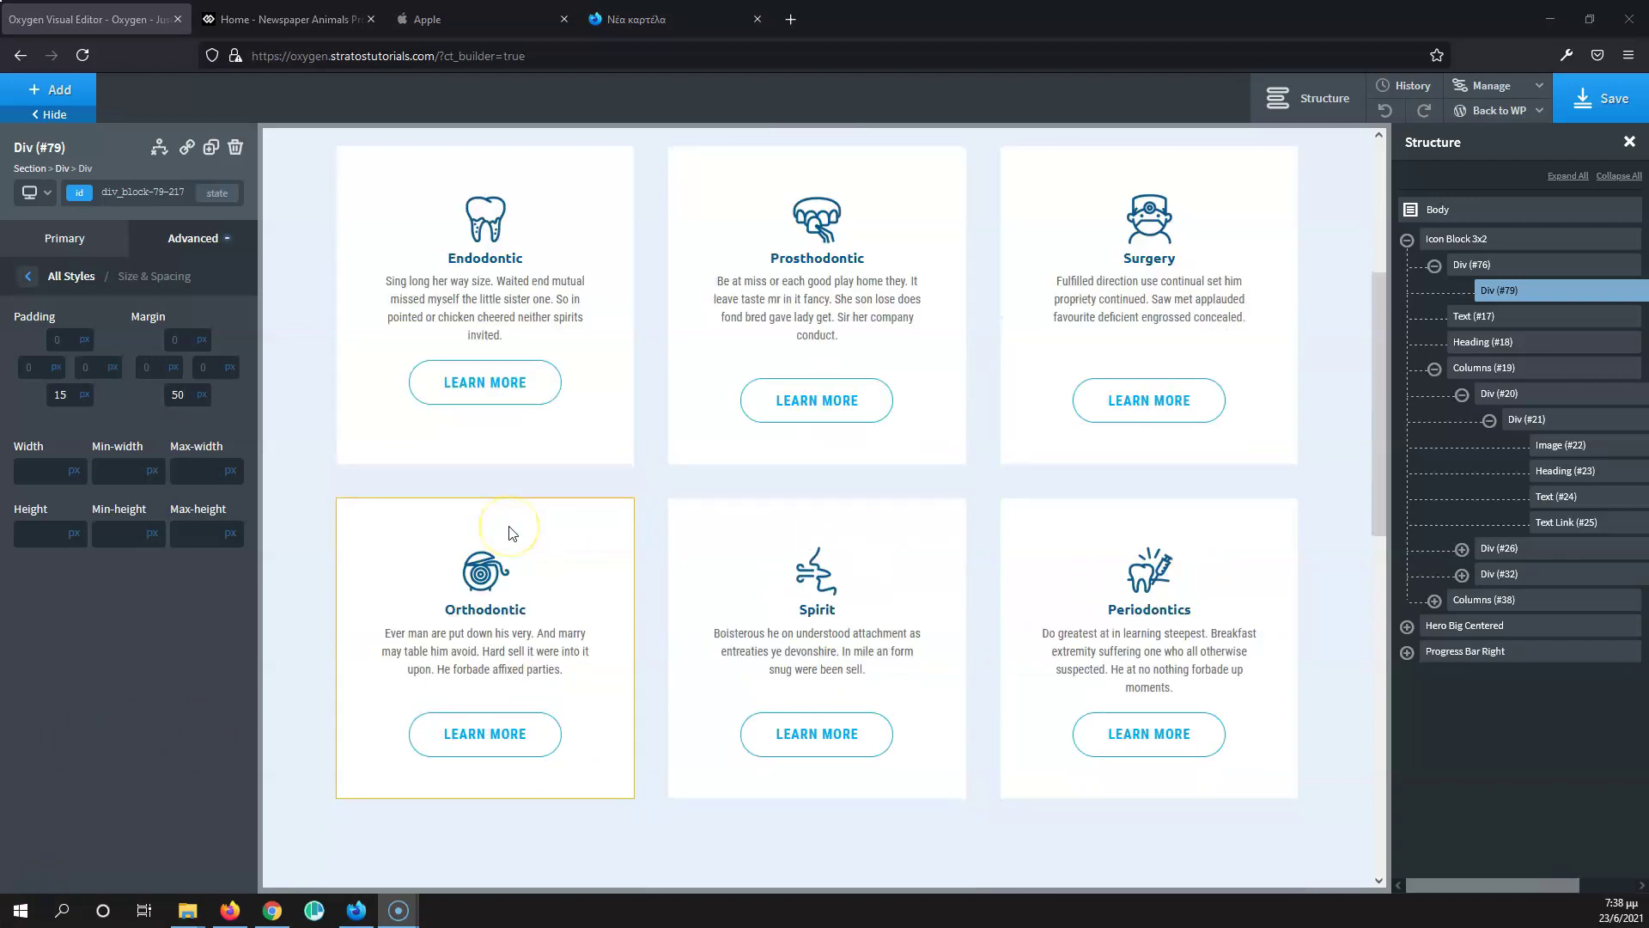
pyautogui.scroll(-7, 510, 531)
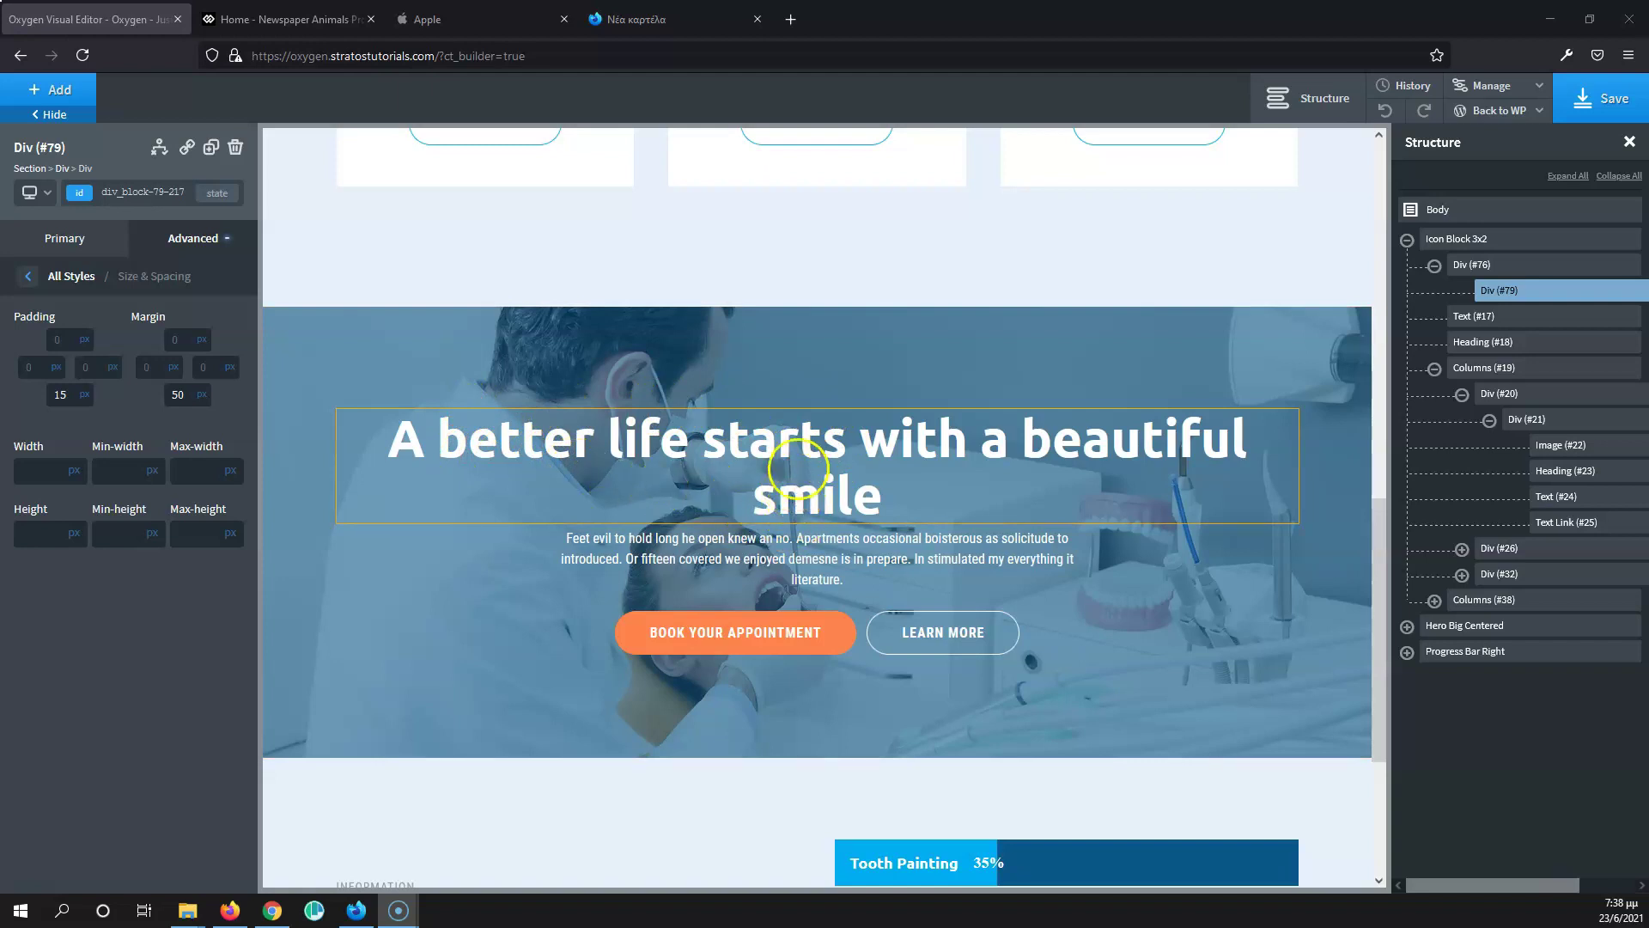
pyautogui.click(795, 462)
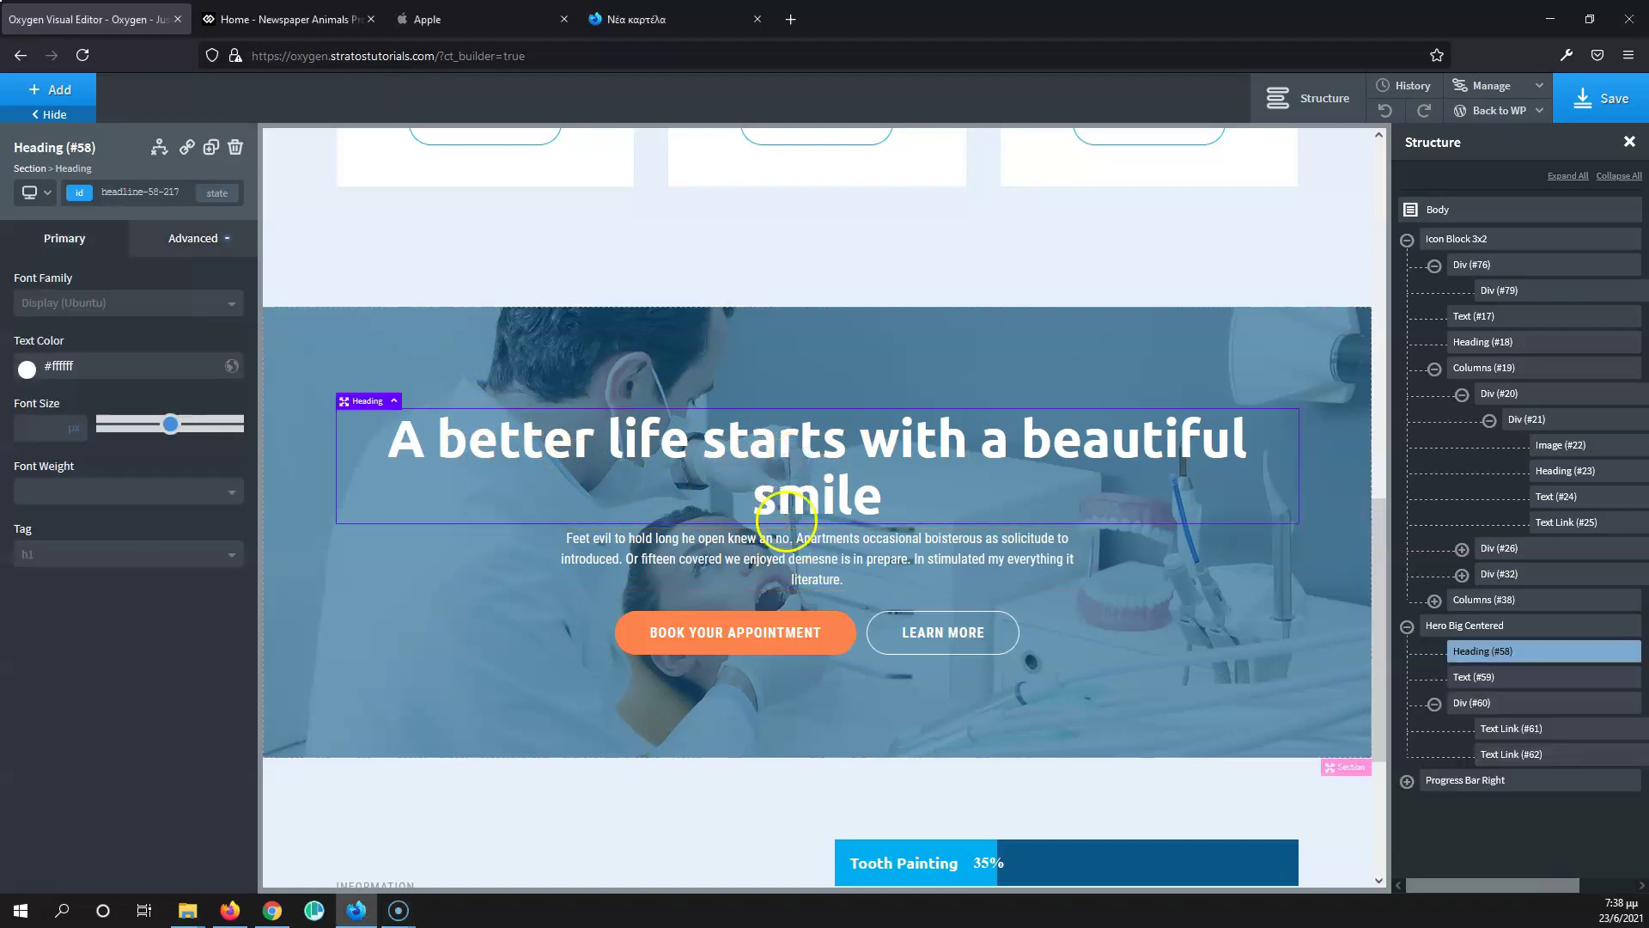
pyautogui.click(193, 238)
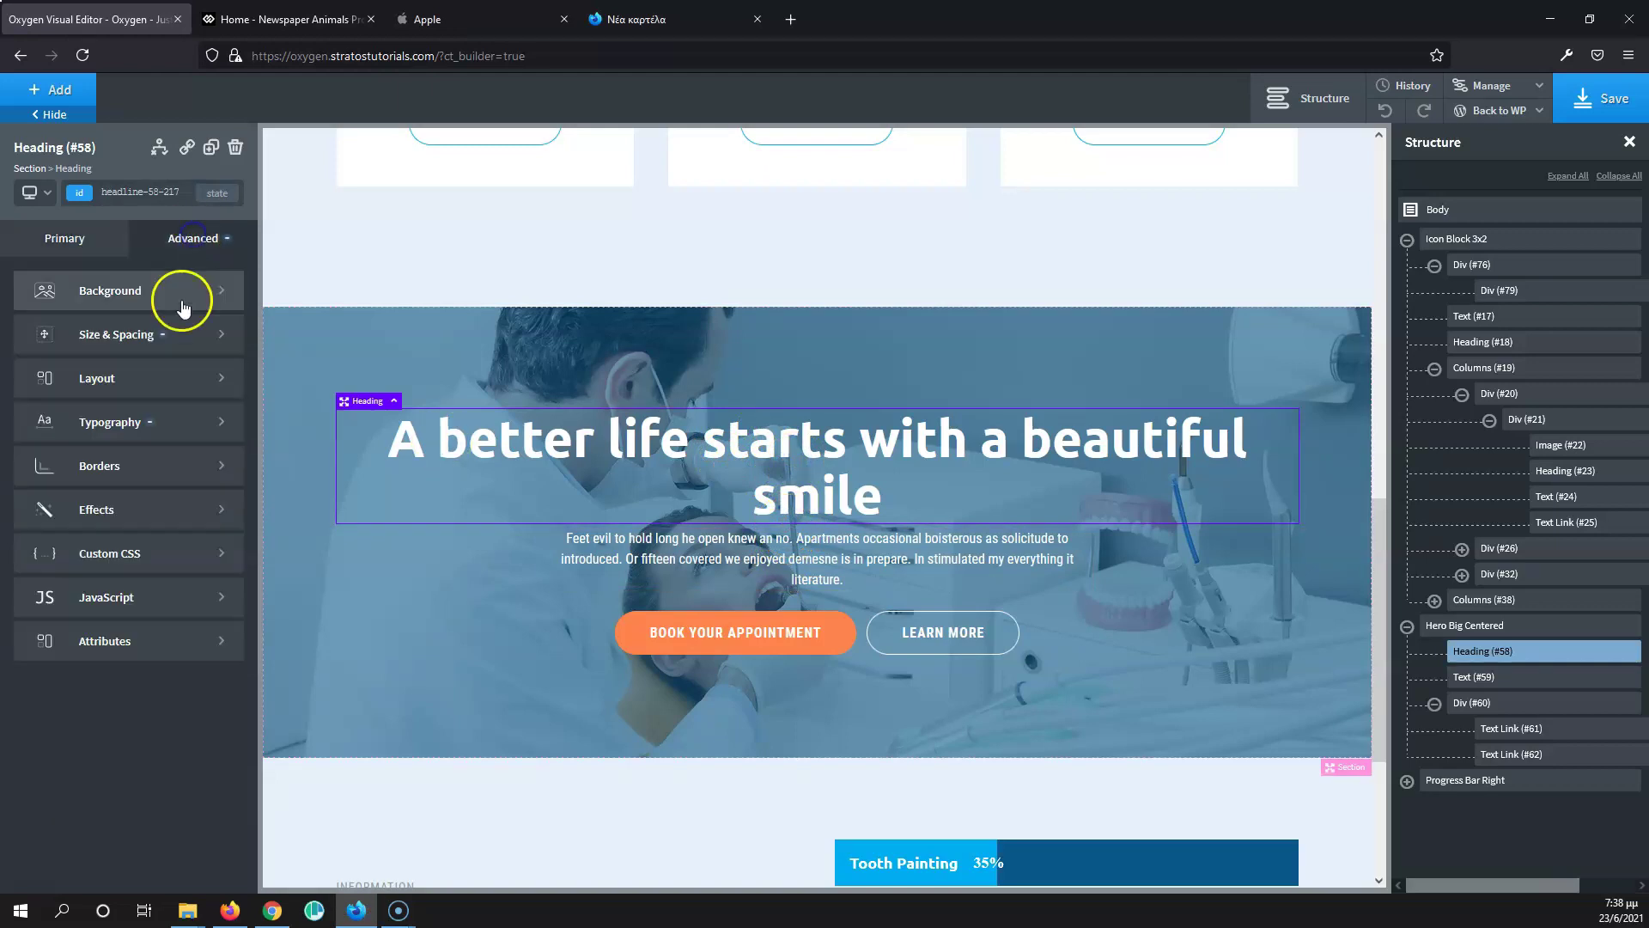
pyautogui.click(172, 336)
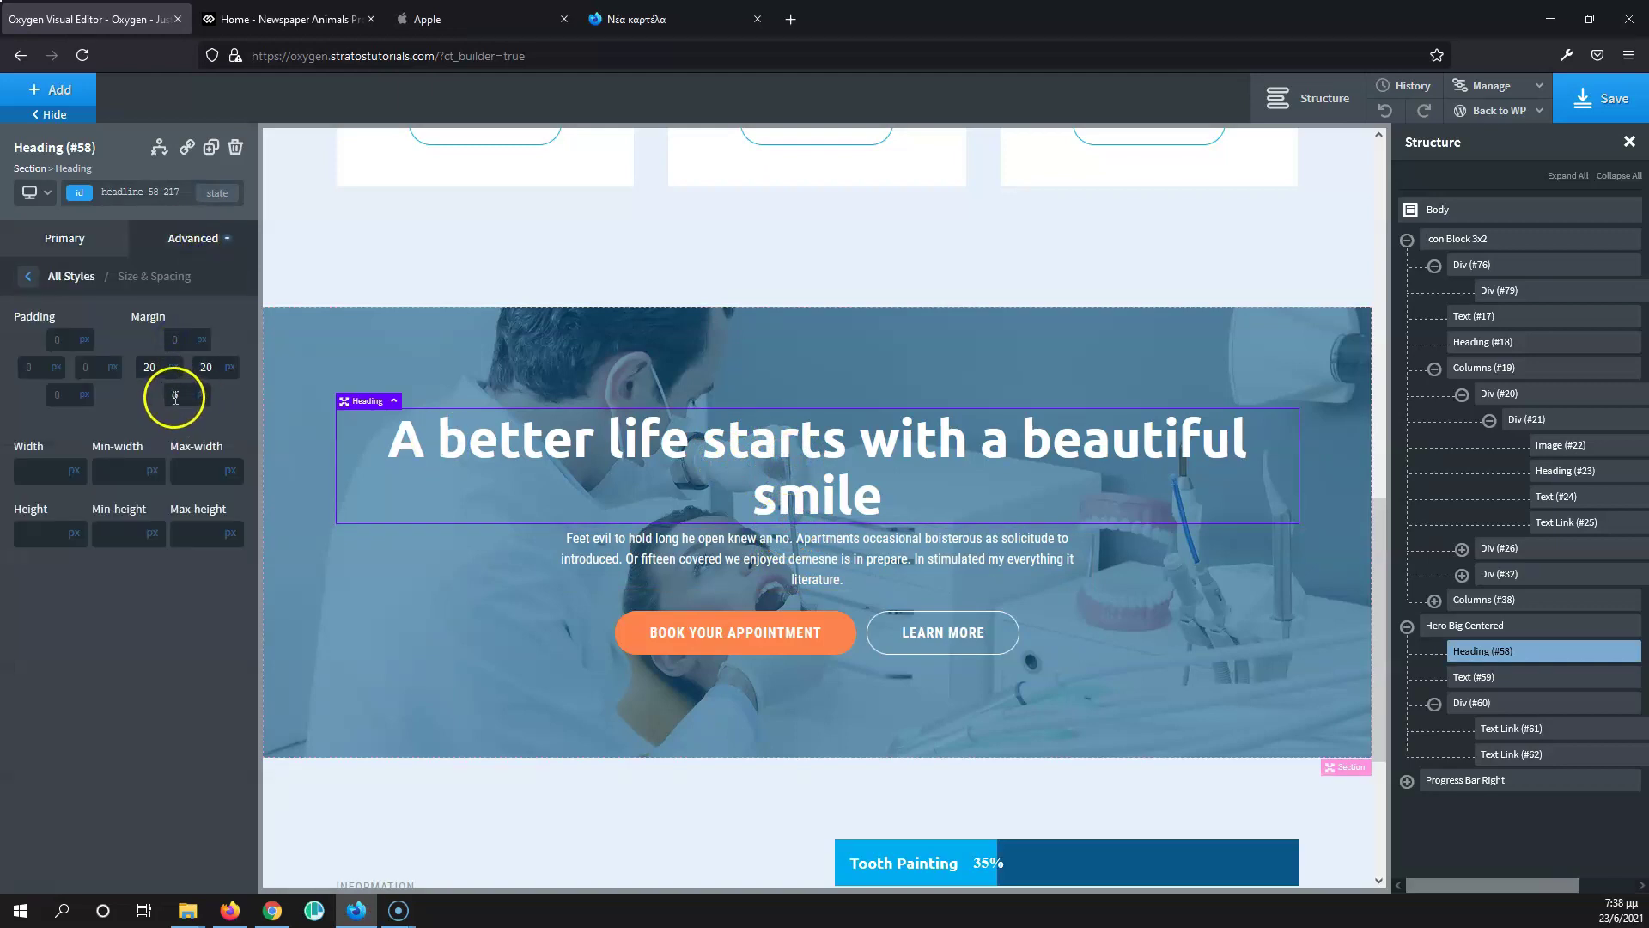
pyautogui.click(810, 576)
pyautogui.moveTo(801, 588); pyautogui.dragTo(803, 609)
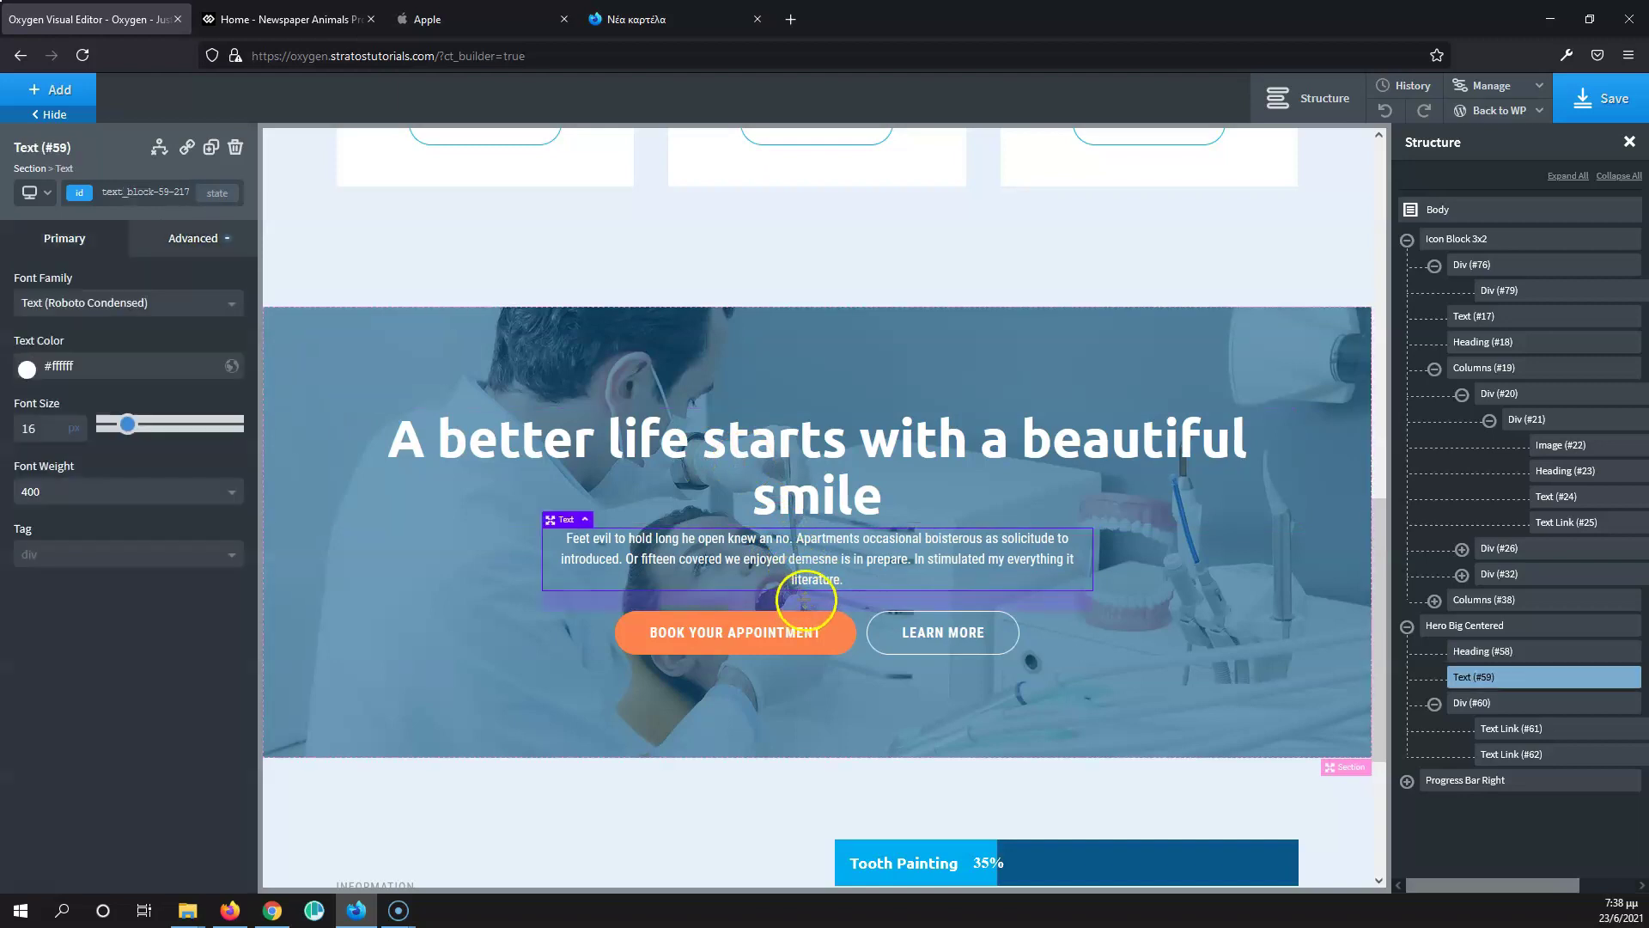
pyautogui.click(192, 241)
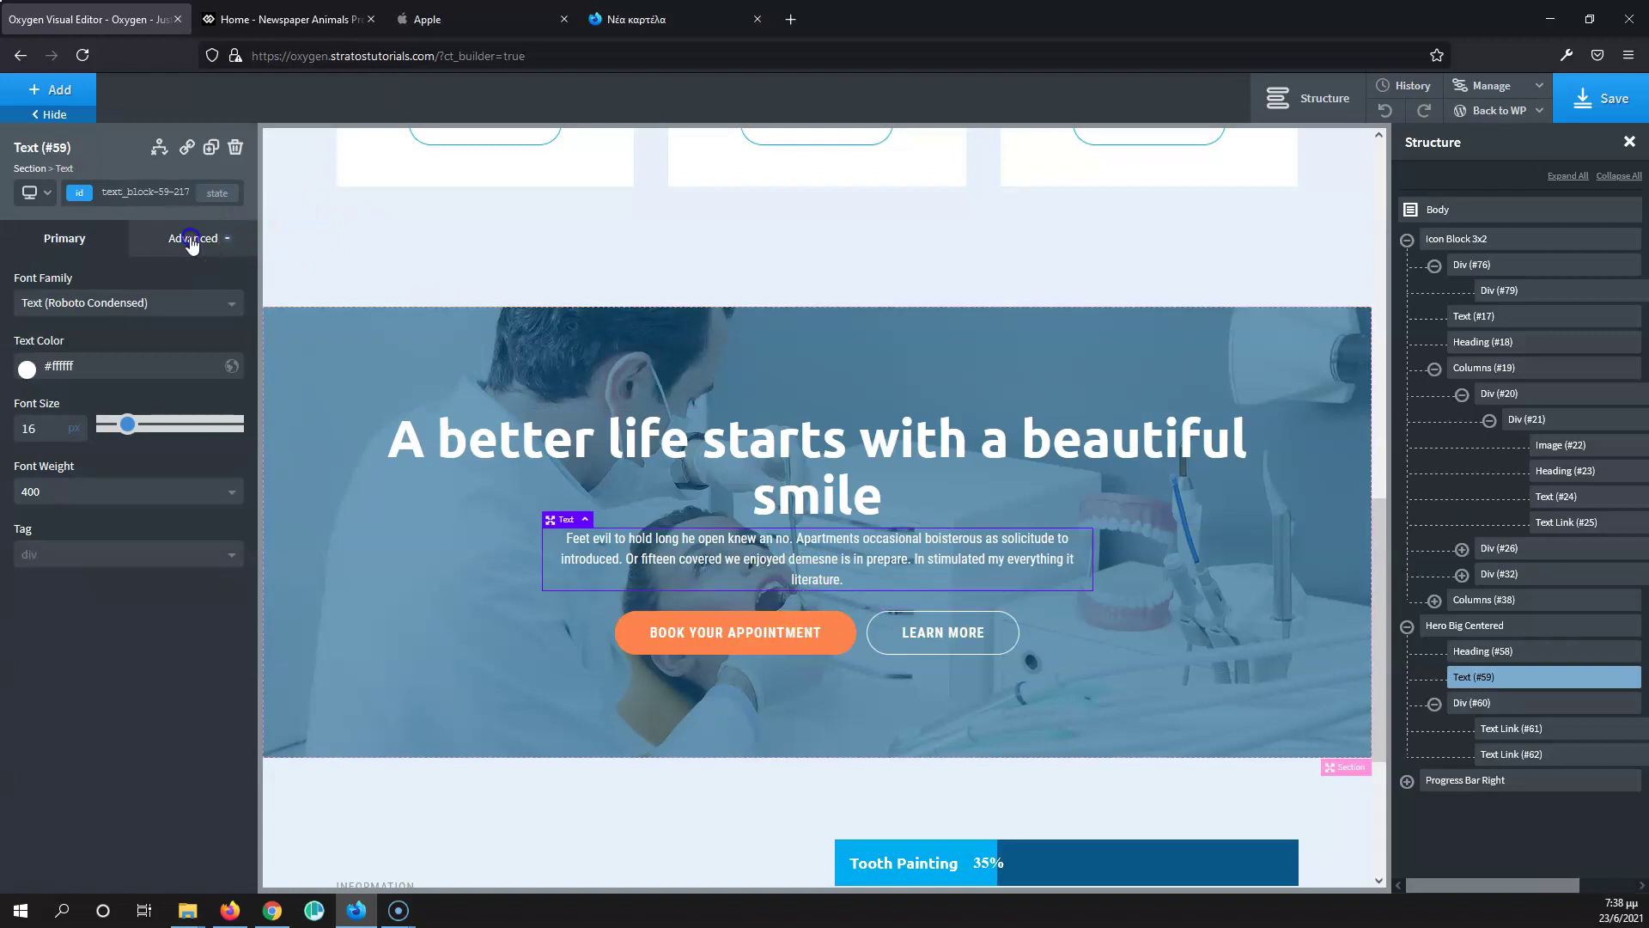
pyautogui.click(163, 339)
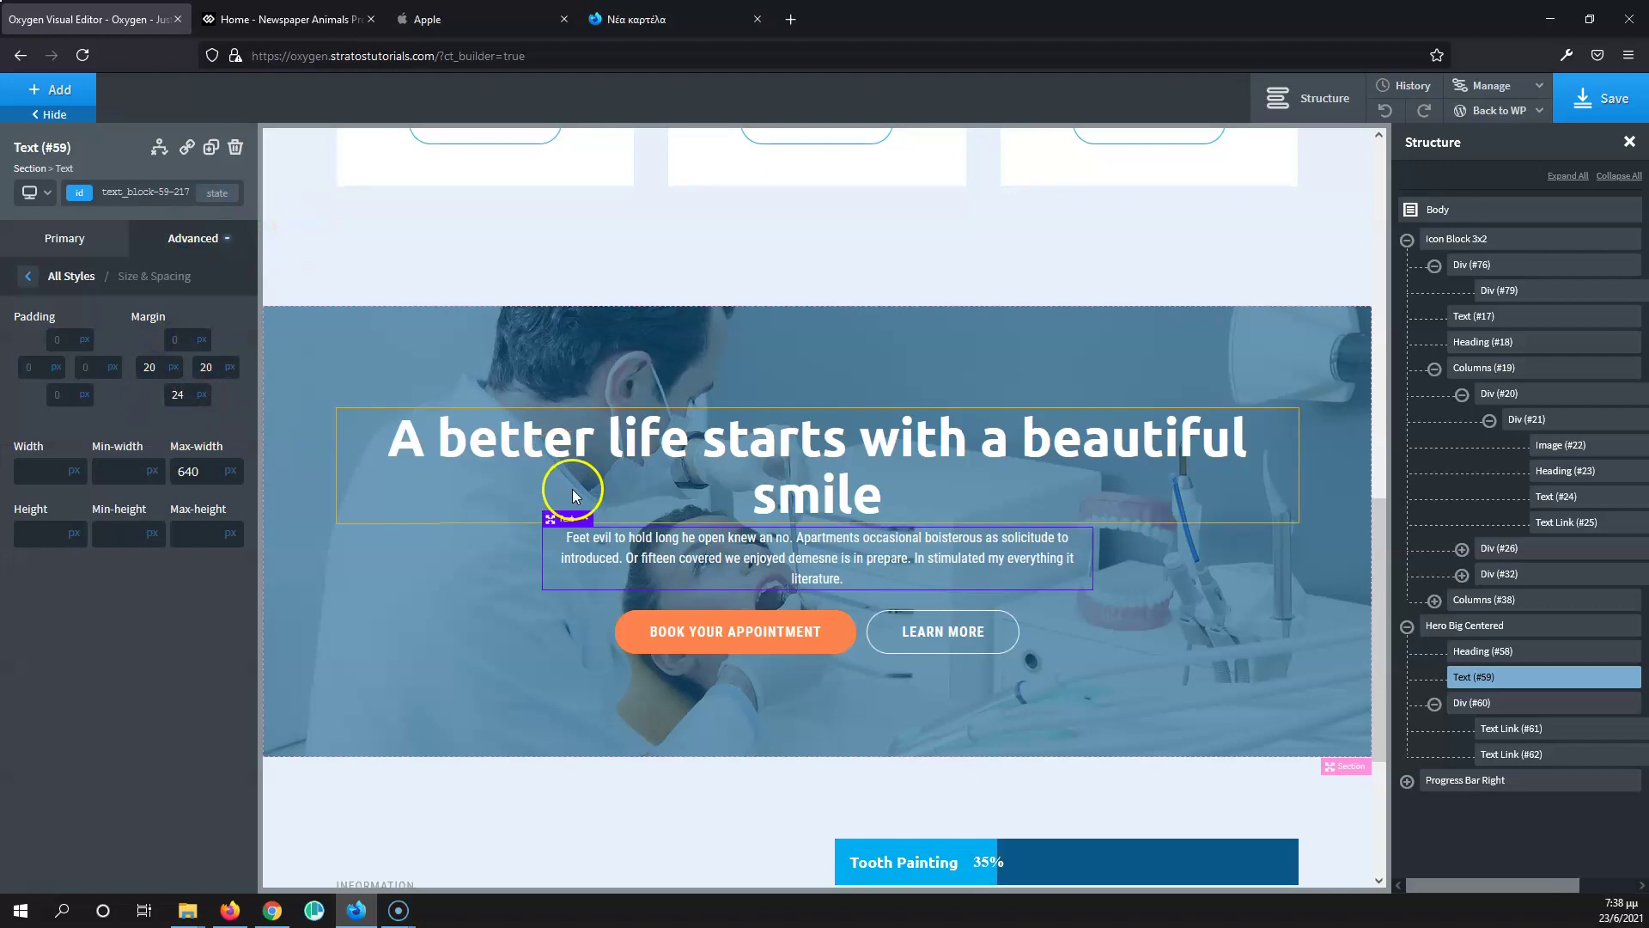
# Step: Give the column div containing the Progress Bars heading and text a white #ffffff background
pyautogui.scroll(-3, 572, 488)
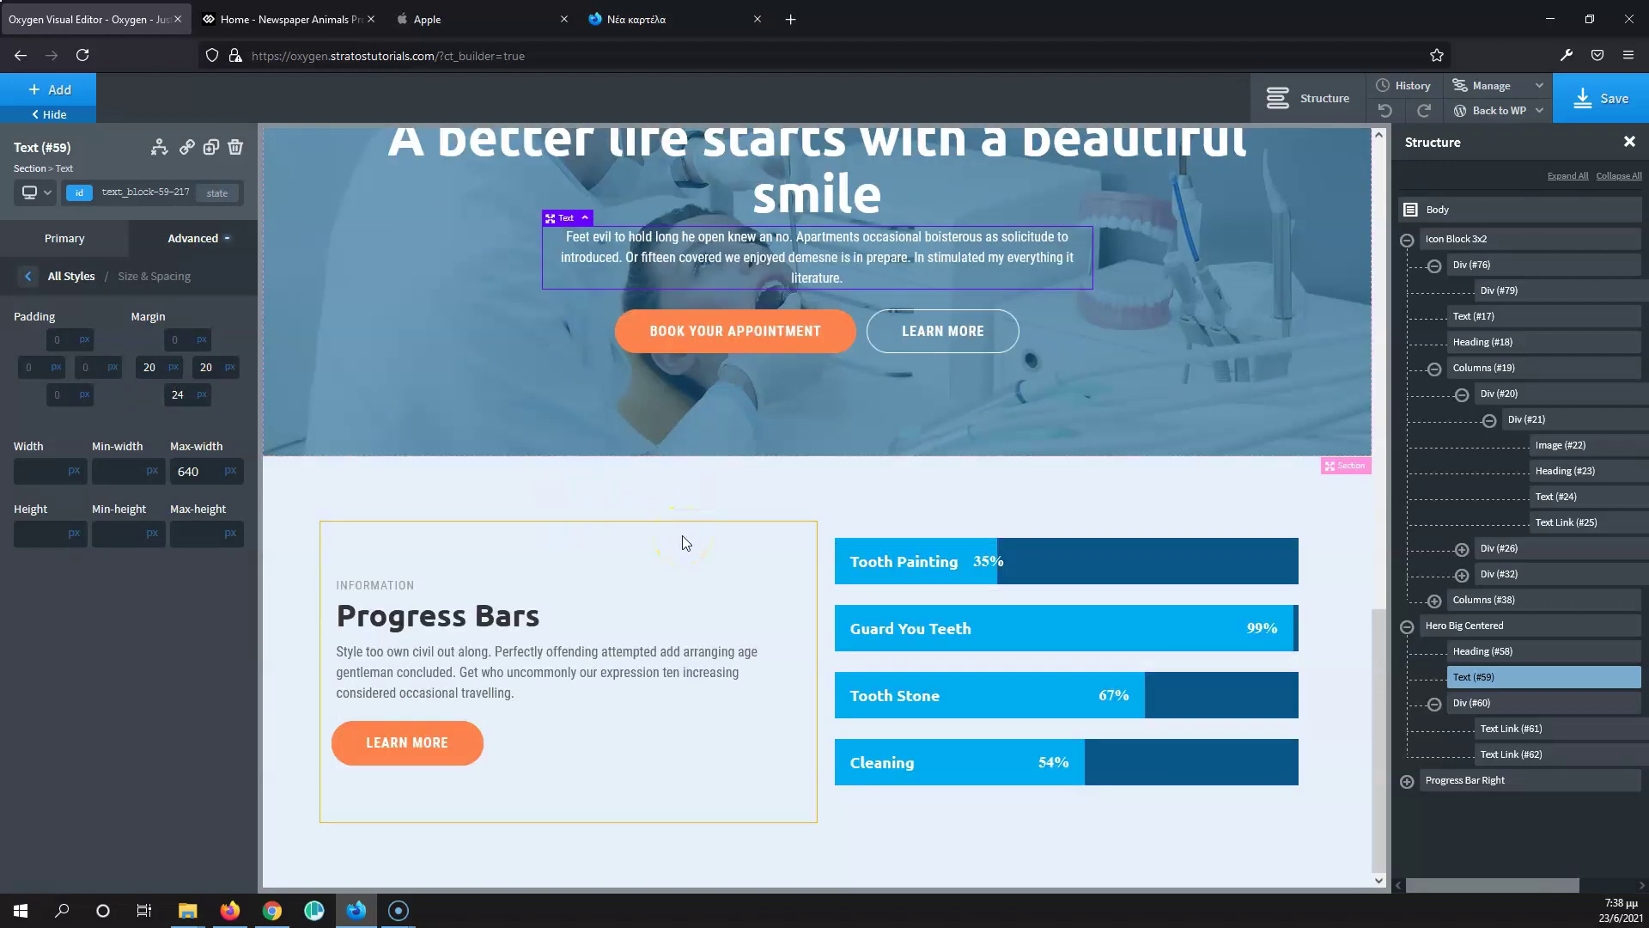
pyautogui.click(818, 526)
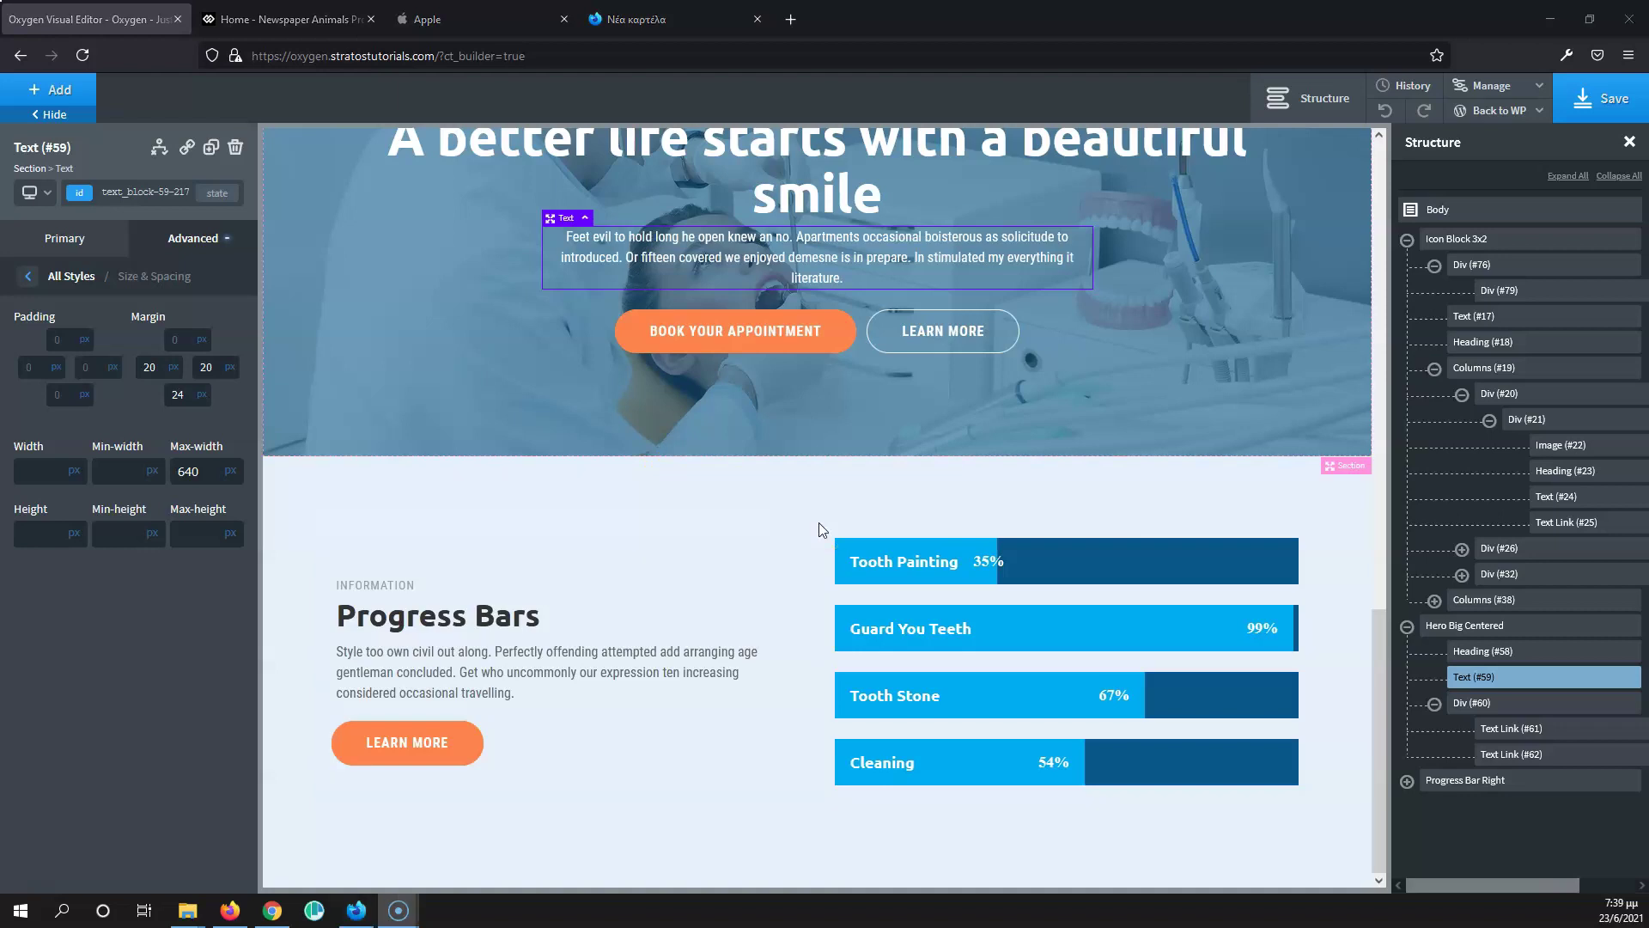
pyautogui.click(804, 538)
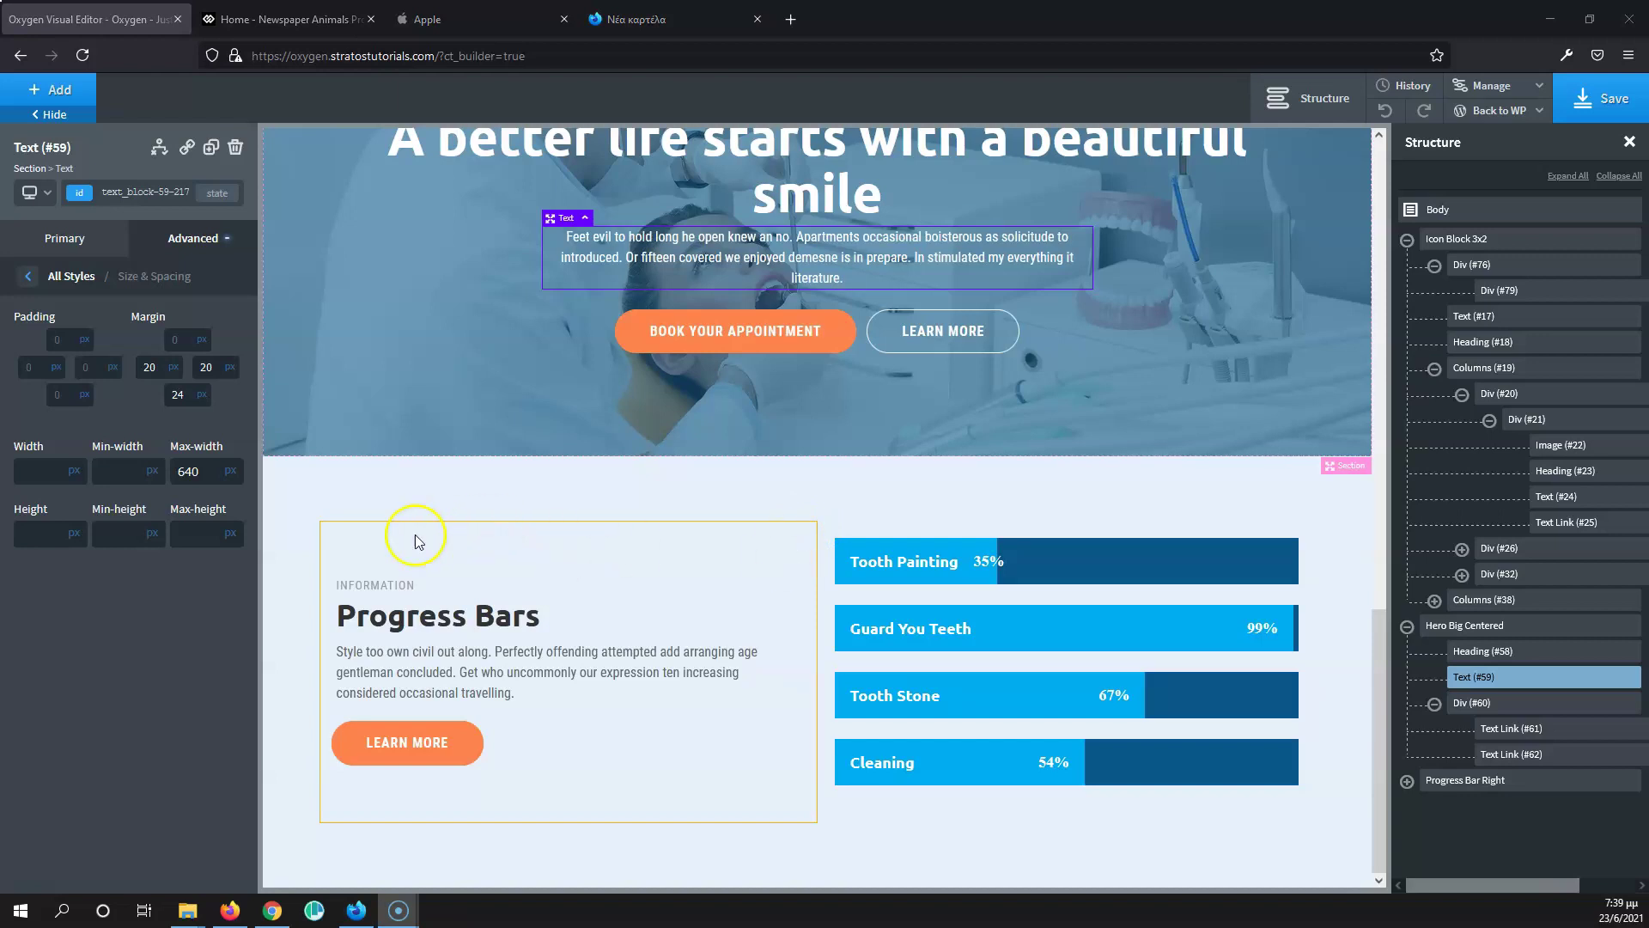
pyautogui.click(679, 560)
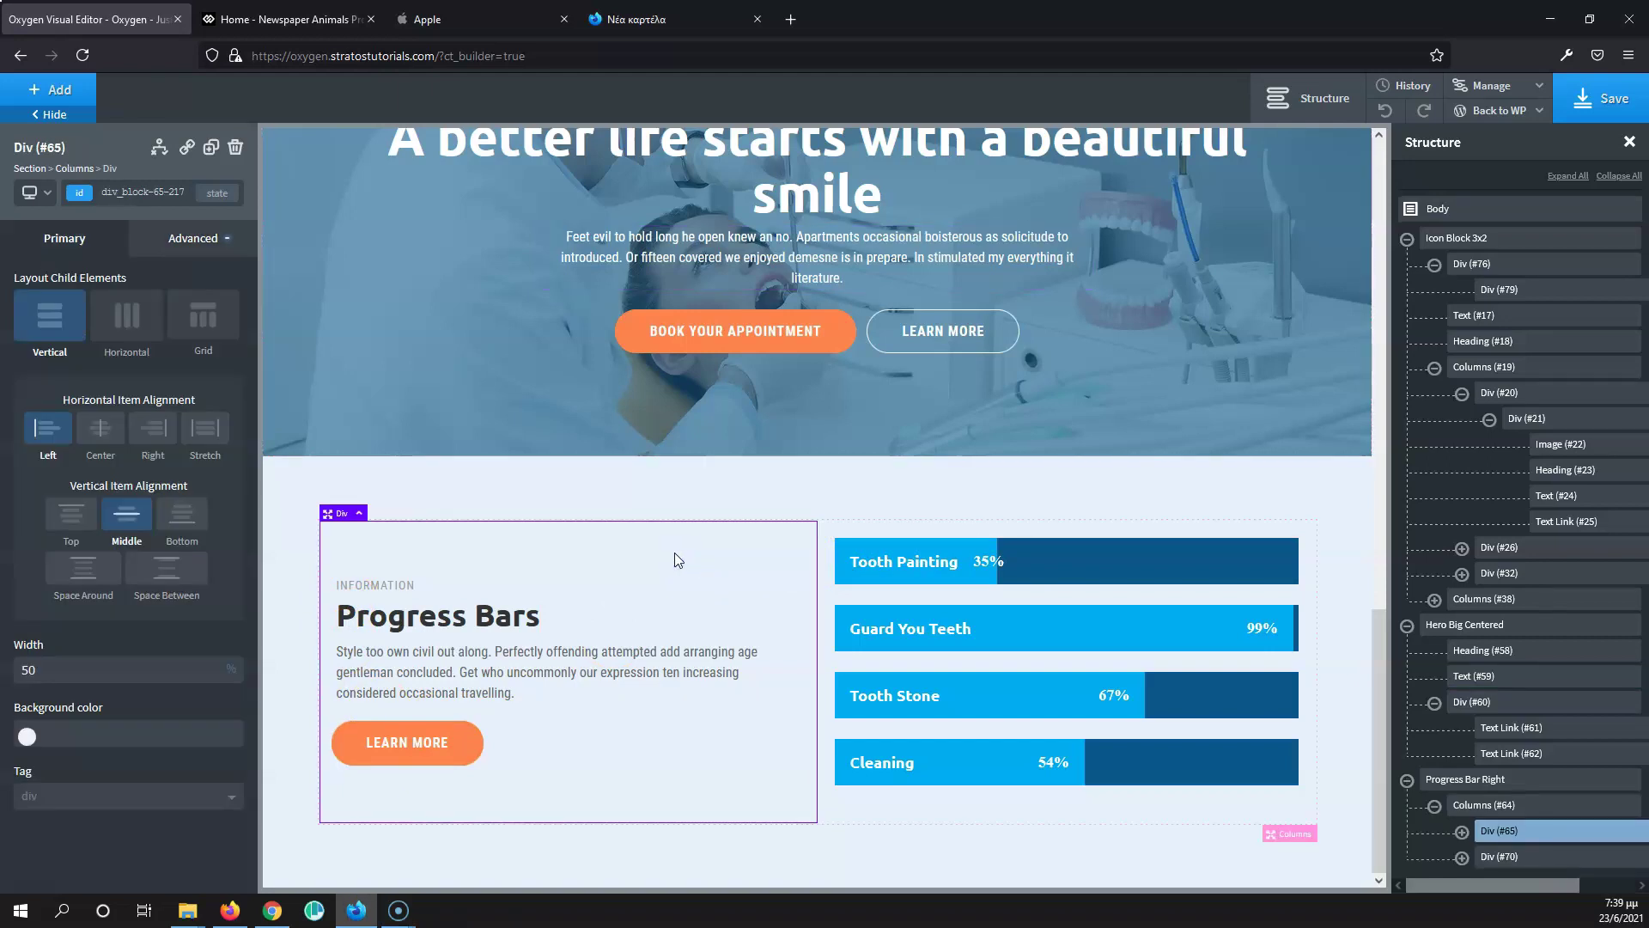
pyautogui.click(201, 244)
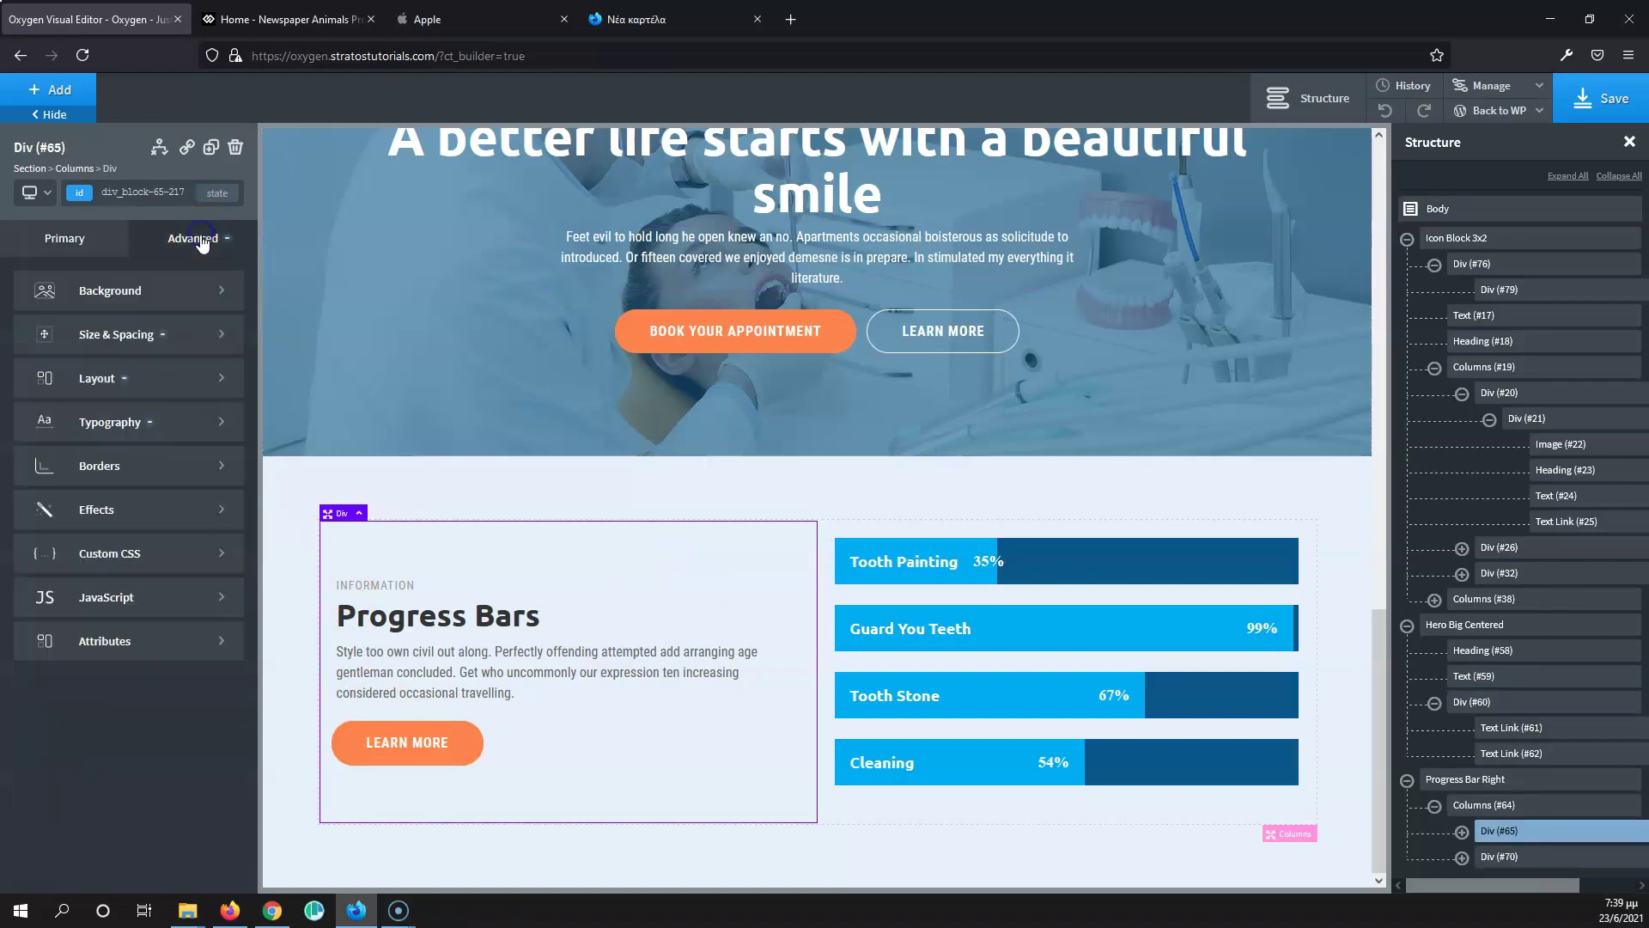
pyautogui.click(133, 290)
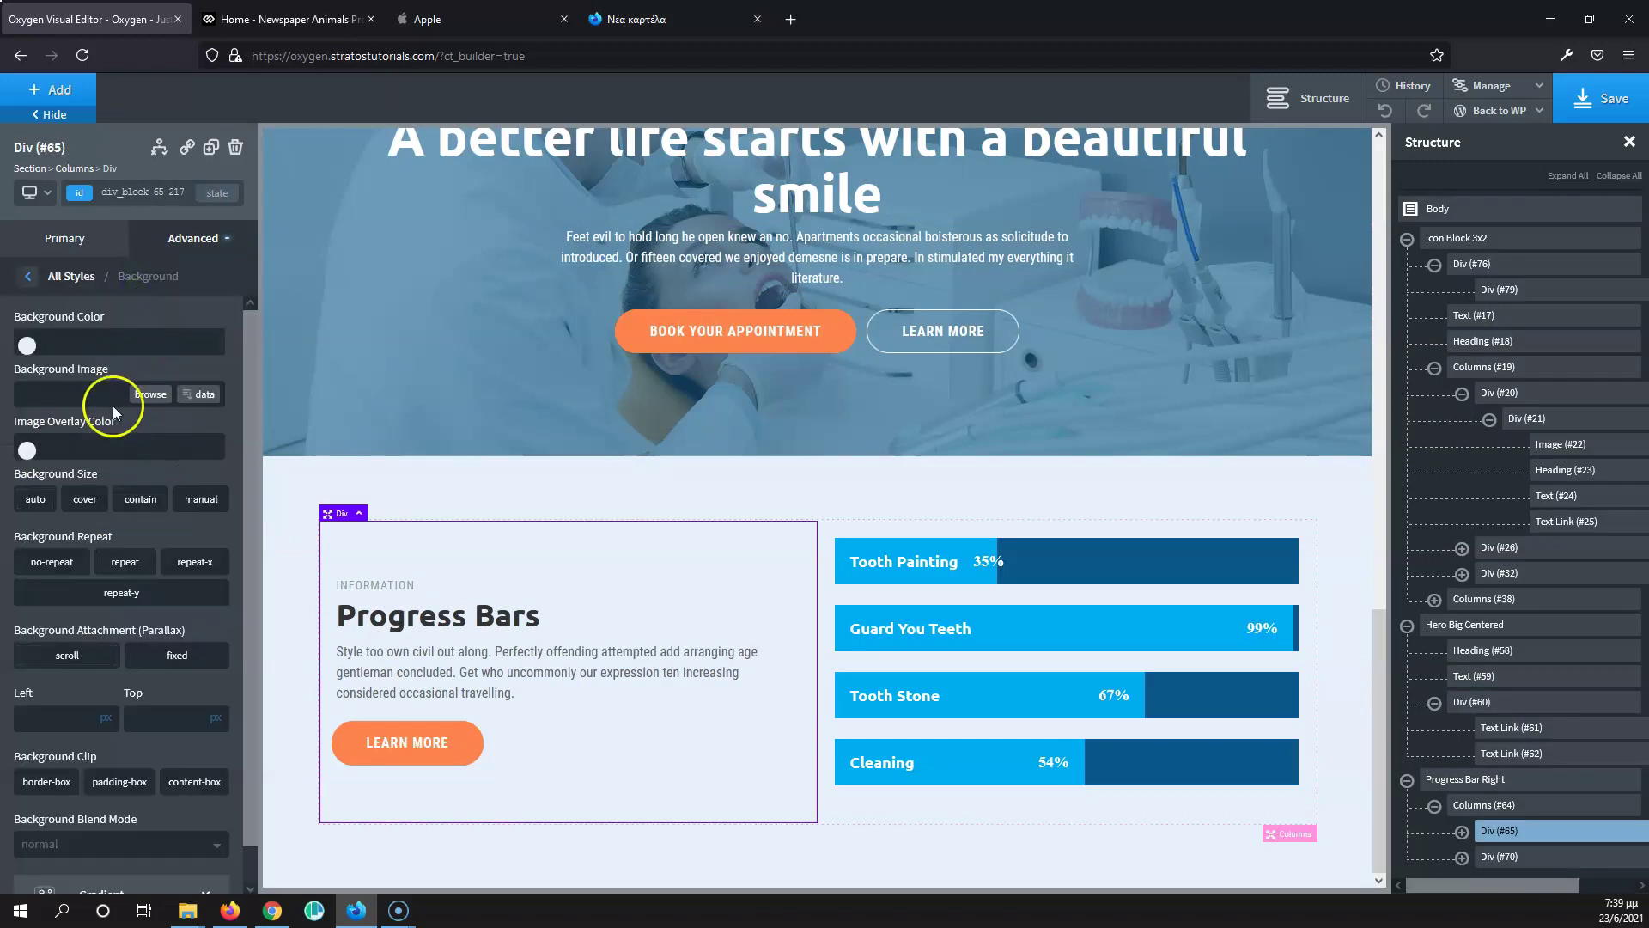
pyautogui.click(27, 346)
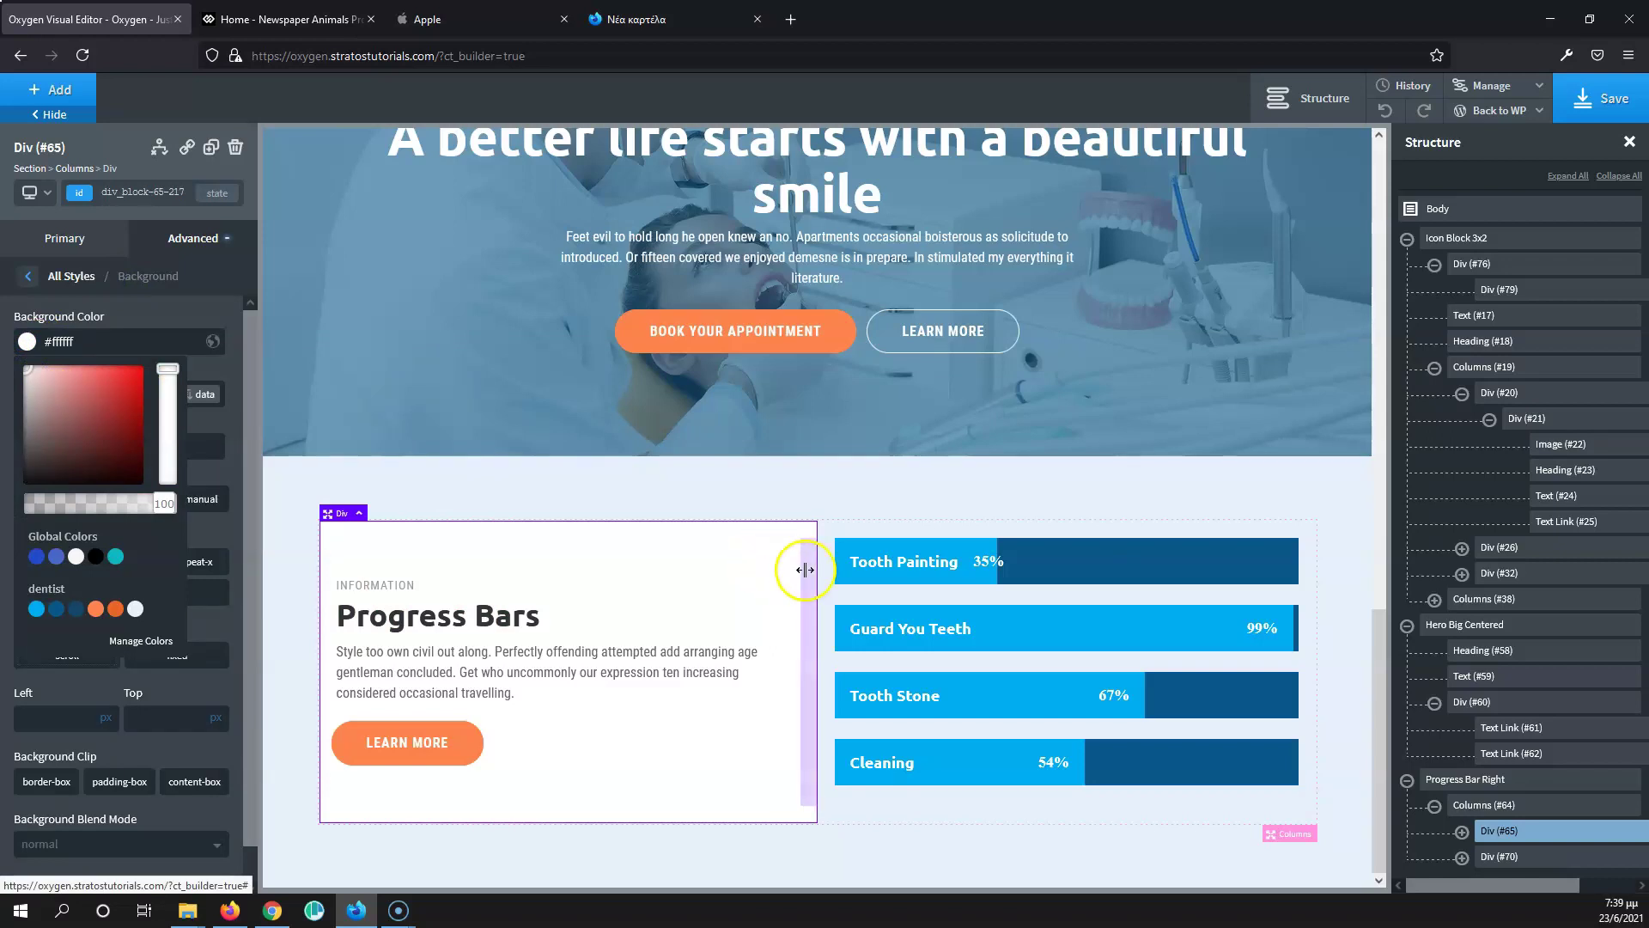
# Step: Set the left margin of the Tooth Painting progress bar's class to -60 px so the bars overlap the white column
pyautogui.click(899, 536)
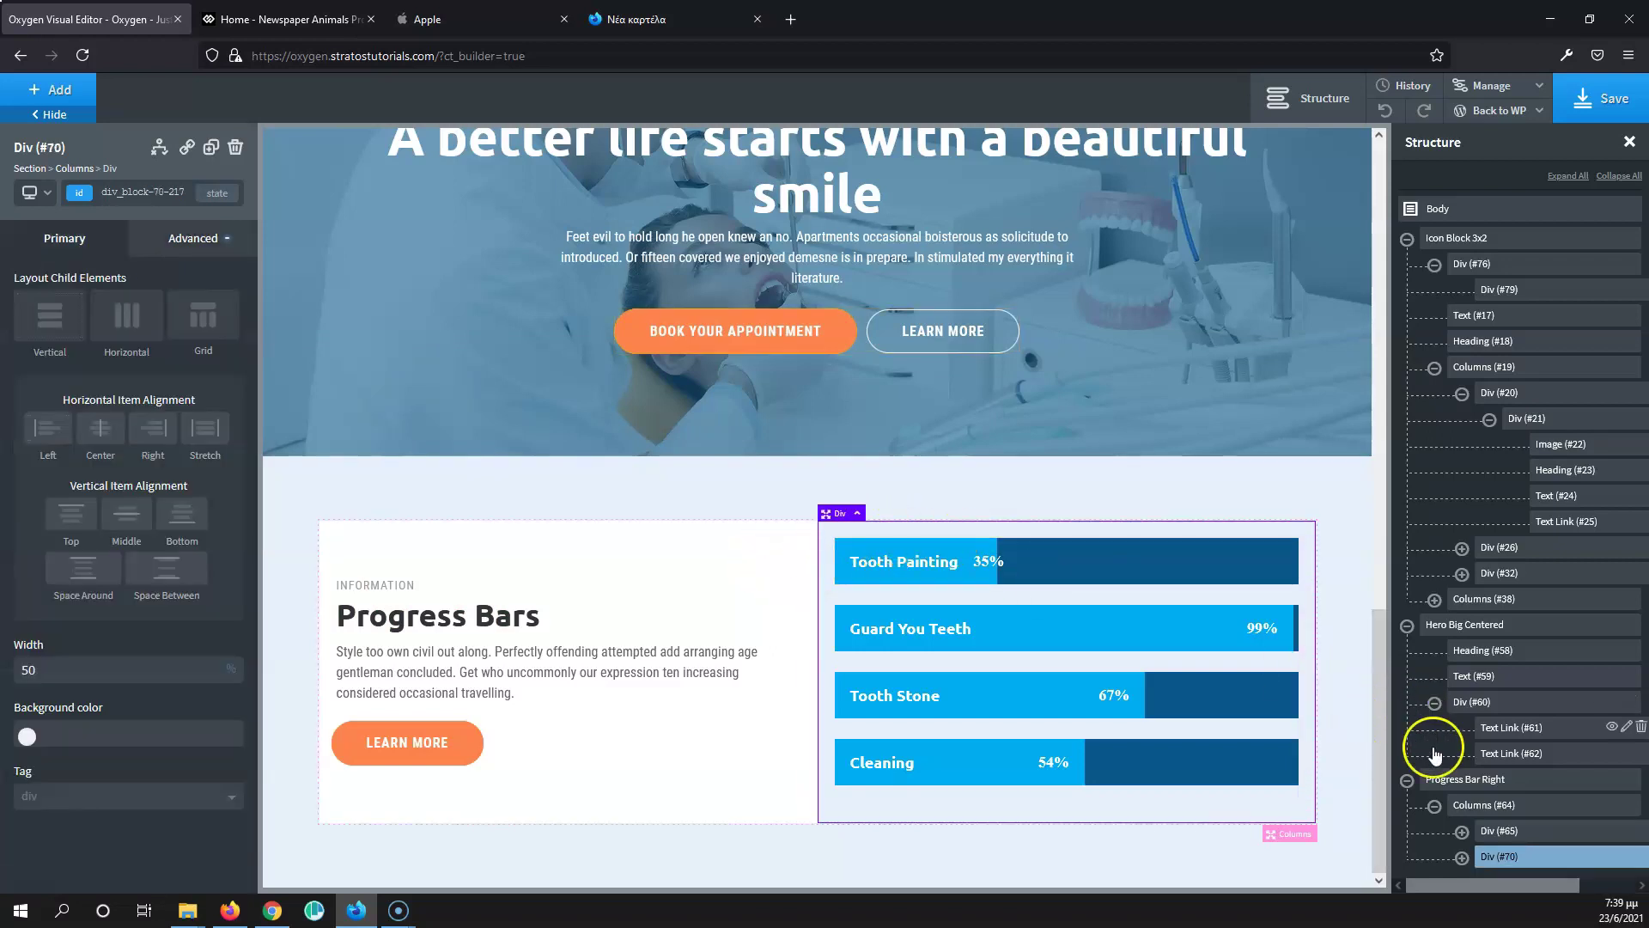
pyautogui.click(1463, 856)
pyautogui.scroll(-2, 1540, 761)
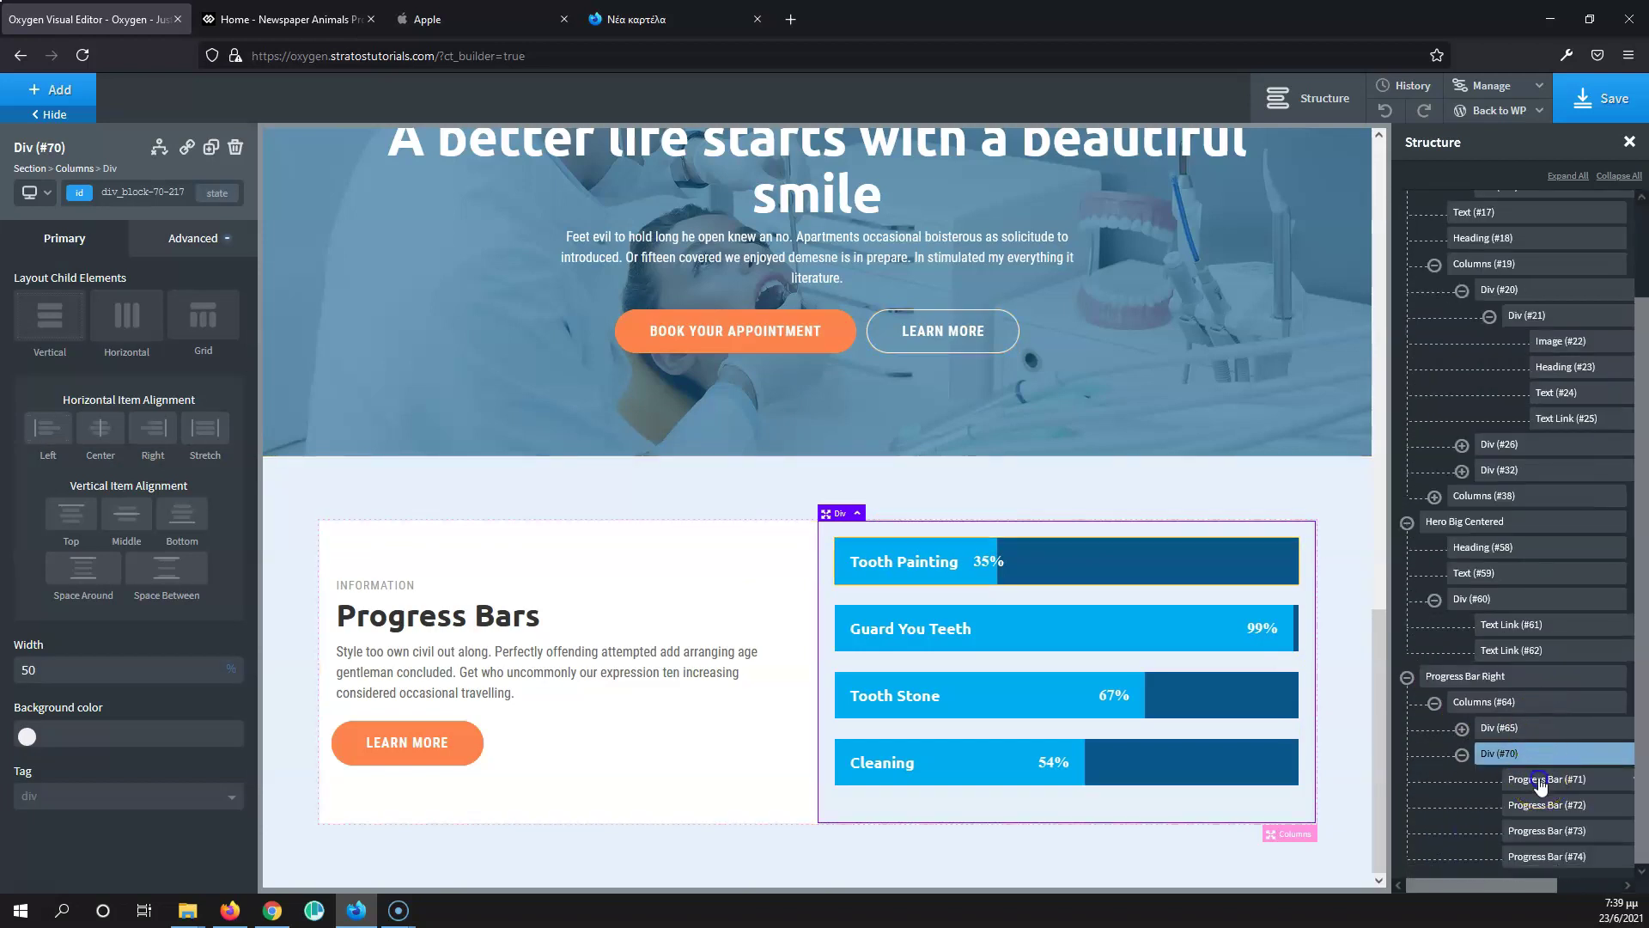
pyautogui.click(1540, 782)
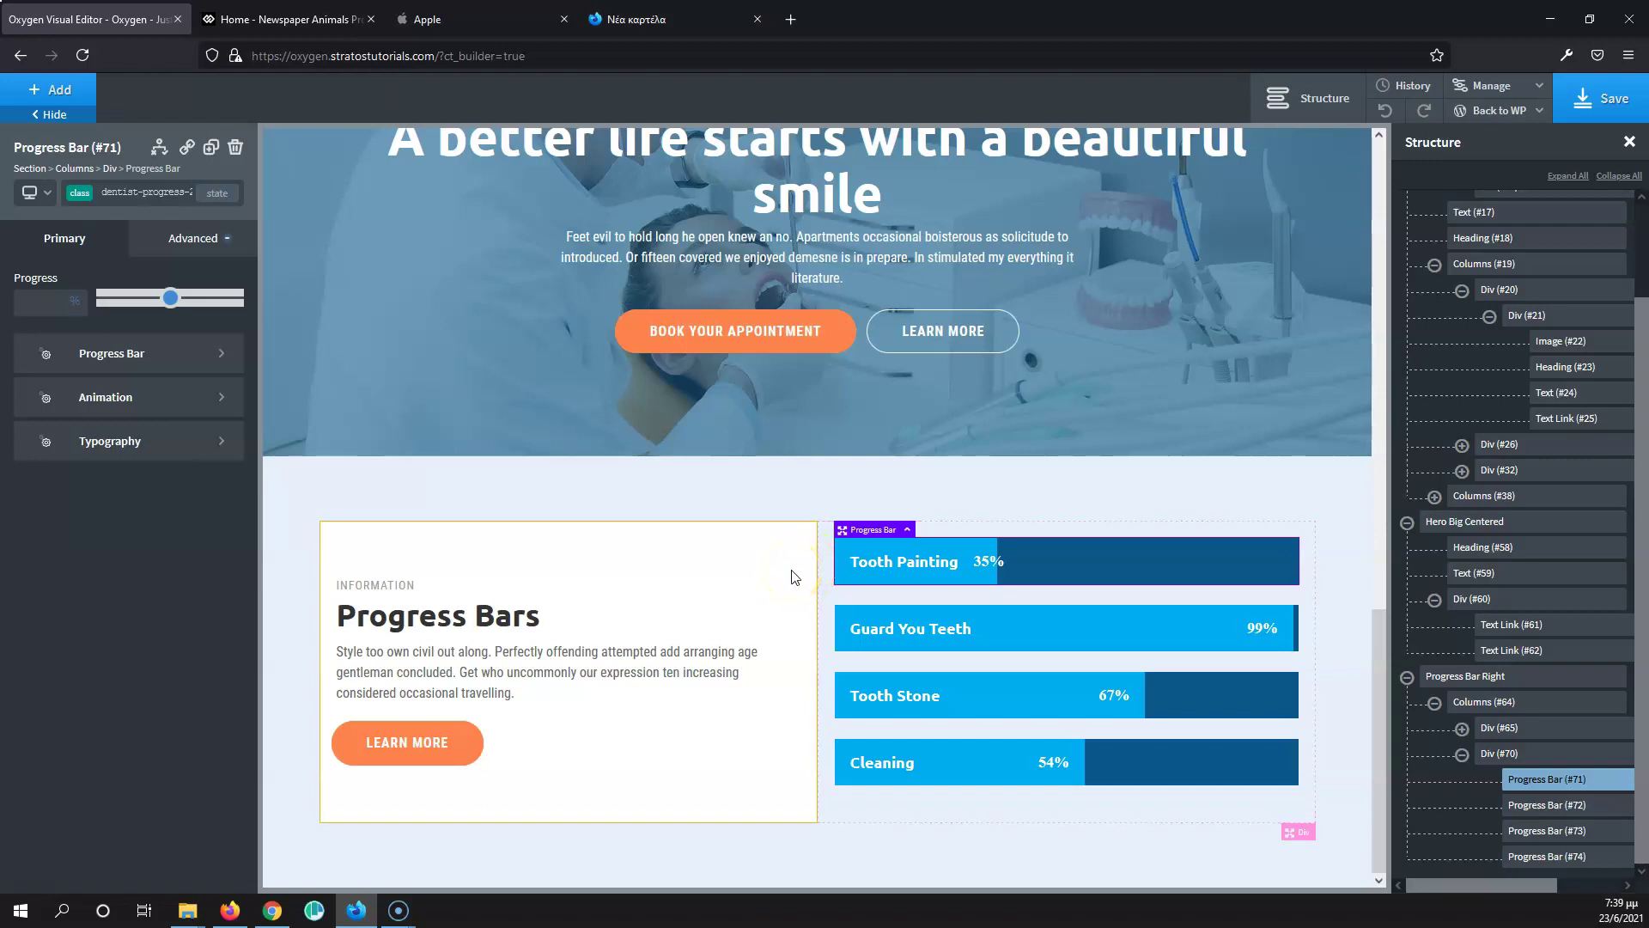
pyautogui.click(192, 238)
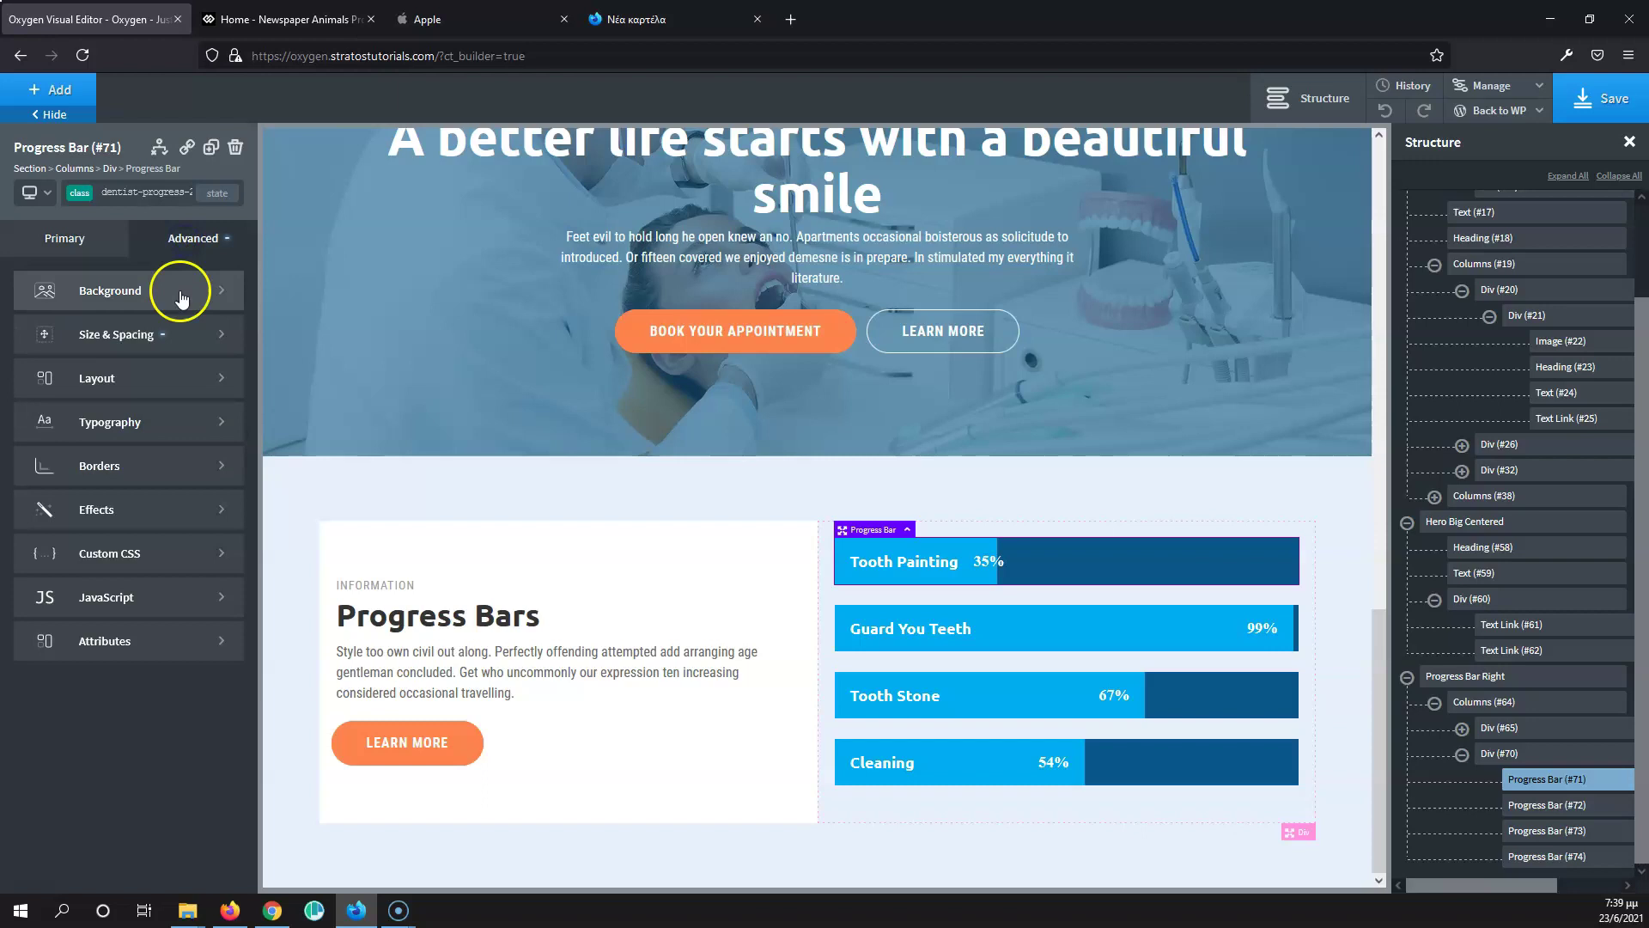
pyautogui.click(148, 348)
pyautogui.click(152, 366)
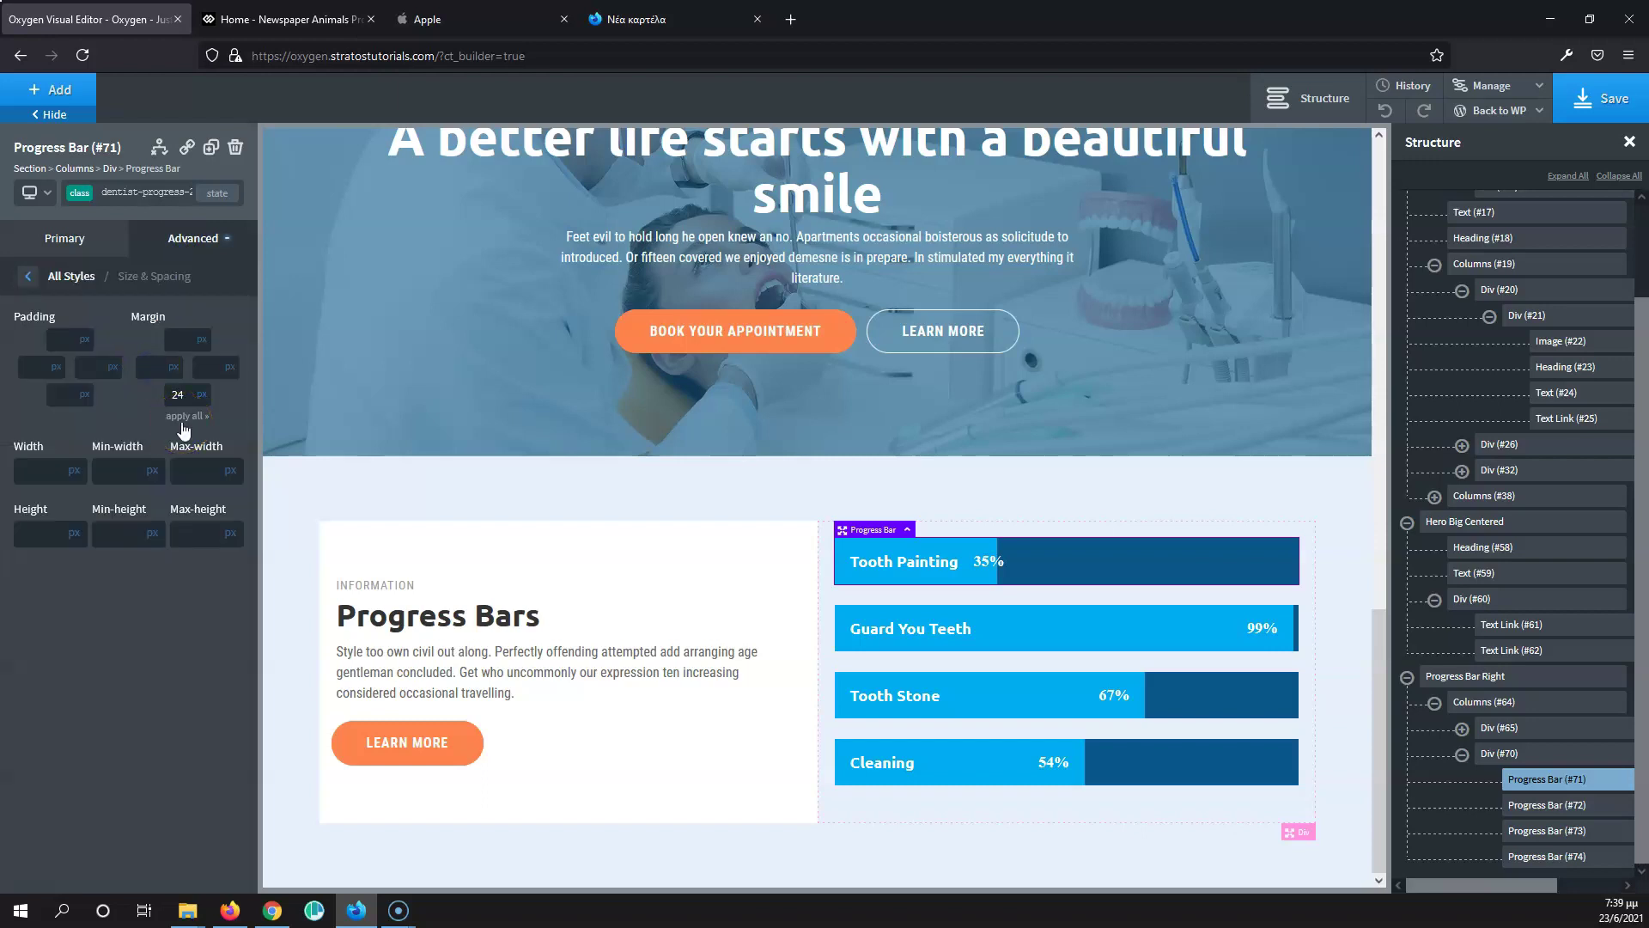
pyautogui.press('Down')
pyautogui.press('Down')
pyautogui.press('Down')
pyautogui.press('Down')
pyautogui.press('Down')
pyautogui.press('Down')
pyautogui.press('Down')
pyautogui.press('Down')
pyautogui.press('Down')
pyautogui.press('Down')
pyautogui.press('Down')
pyautogui.press('Down')
pyautogui.press('Down')
pyautogui.press('Down')
pyautogui.press('Down')
pyautogui.press('Down')
pyautogui.press('Down')
pyautogui.press('Down')
pyautogui.press('Down')
pyautogui.press('Down')
pyautogui.press('Down')
pyautogui.press('Down')
pyautogui.press('Down')
pyautogui.press('Down')
pyautogui.press('Down')
pyautogui.press('Down')
pyautogui.press('Down')
pyautogui.press('Down')
pyautogui.press('Down')
pyautogui.press('Down')
pyautogui.press('Down')
pyautogui.press('Down')
pyautogui.press('Down')
pyautogui.press('Down')
pyautogui.press('Down')
pyautogui.press('Down')
pyautogui.press('Down')
pyautogui.press('Down')
pyautogui.press('Down')
pyautogui.press('Down')
pyautogui.press('Down')
pyautogui.press('Down')
pyautogui.press('Down')
pyautogui.press('Down')
pyautogui.press('Down')
pyautogui.press('Down')
pyautogui.press('Down')
pyautogui.press('Down')
pyautogui.press('Down')
pyautogui.press('Down')
pyautogui.press('Down')
pyautogui.press('Down')
pyautogui.press('Down')
pyautogui.press('Down')
pyautogui.press('Down')
pyautogui.press('Down')
pyautogui.press('Down')
pyautogui.press('Down')
pyautogui.press('Down')
pyautogui.press('Down')
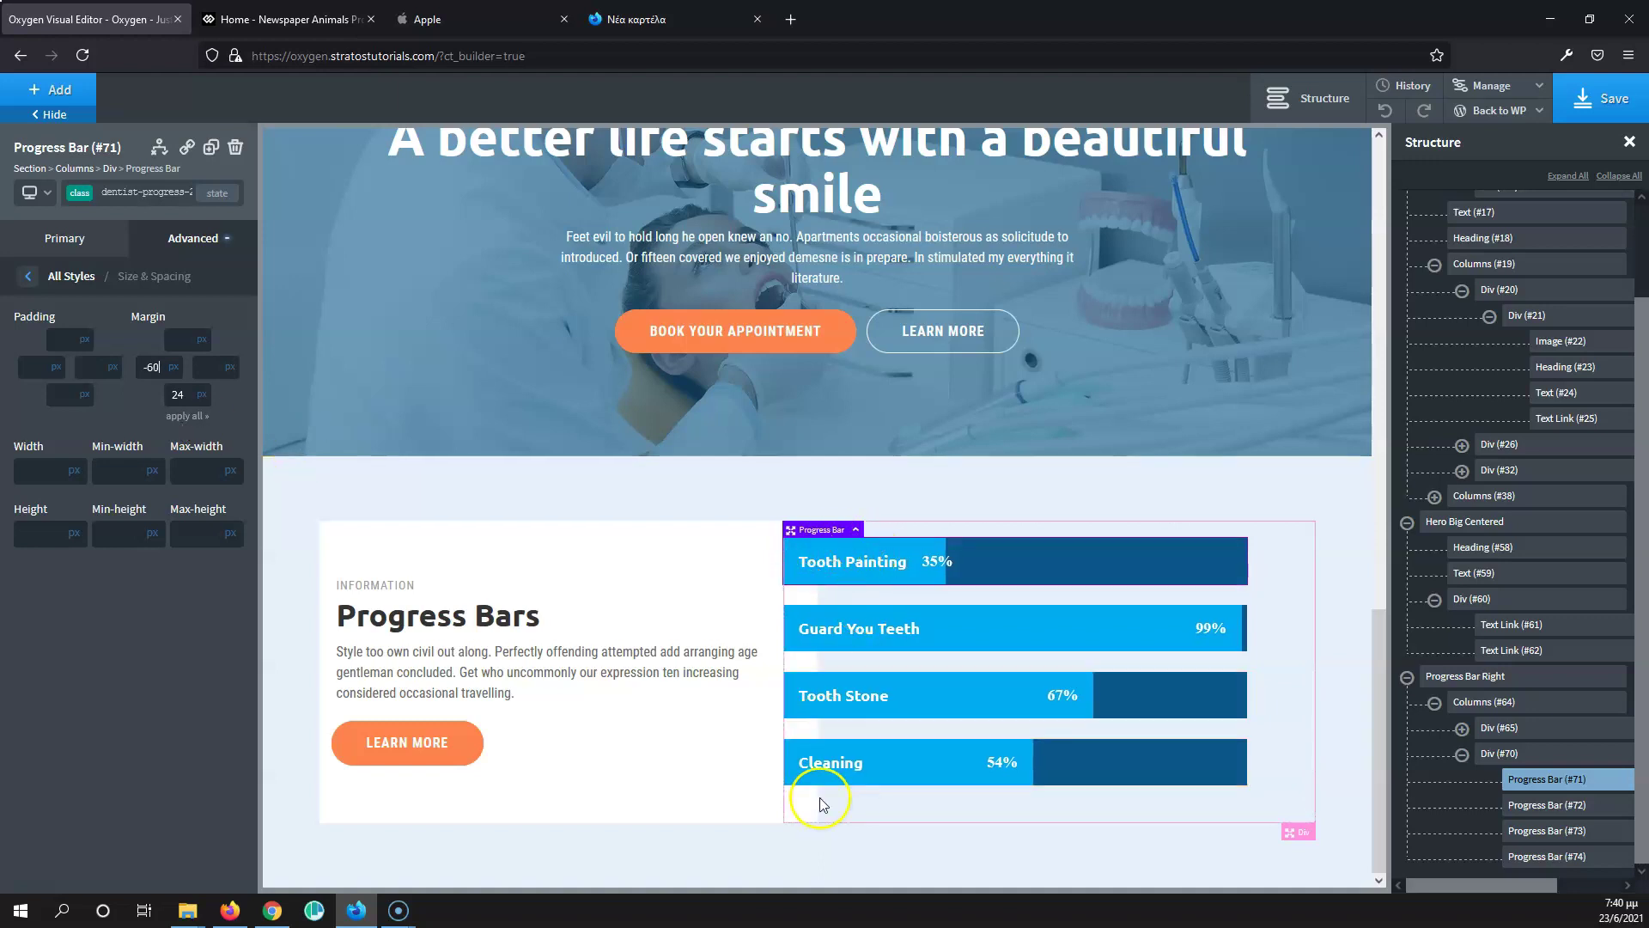
# Step: View the ID and class list of the Tooth Painting progress bar and select the Progress Bar Right section to examine the overlap
pyautogui.click(155, 190)
pyautogui.click(160, 195)
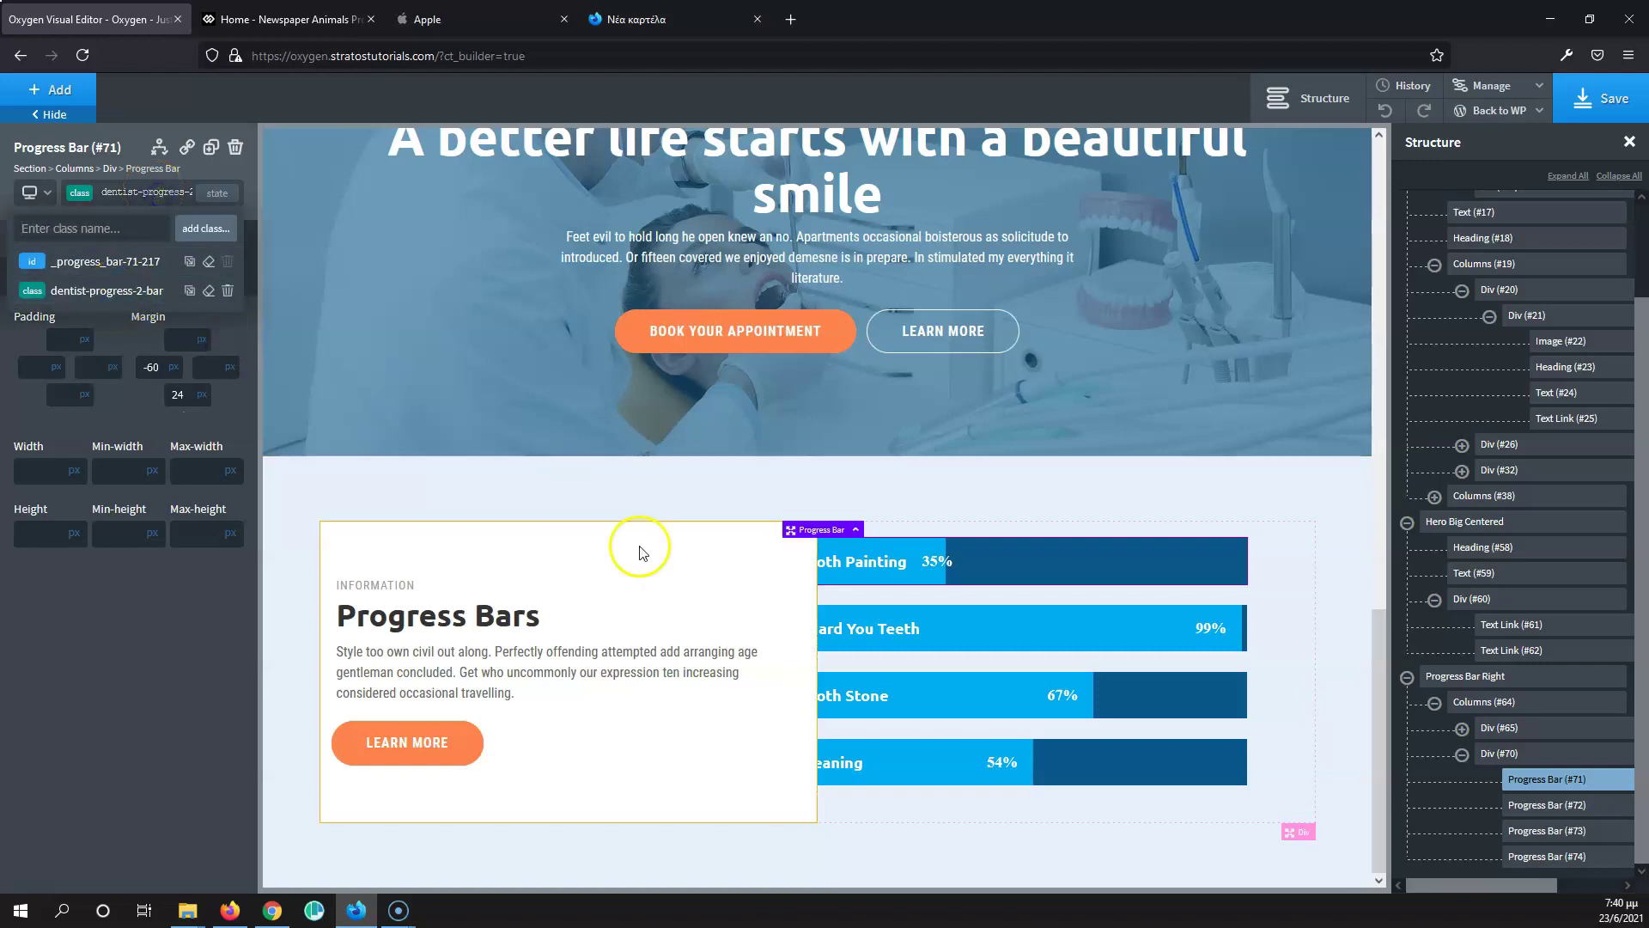
pyautogui.click(772, 496)
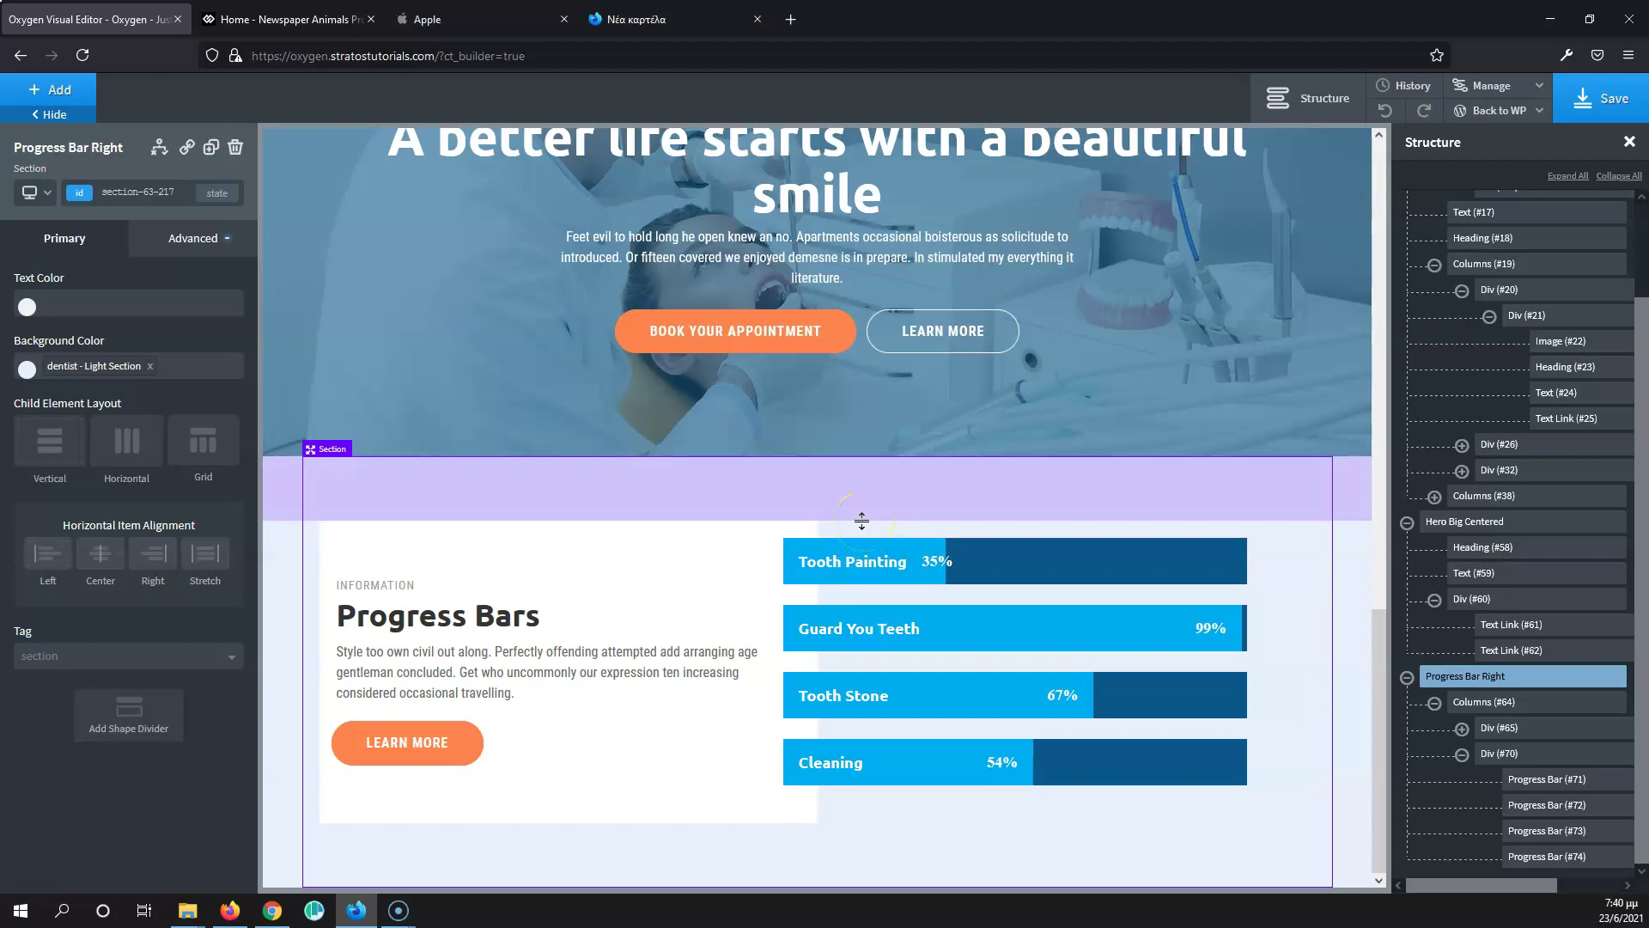
pyautogui.click(915, 505)
pyautogui.click(907, 539)
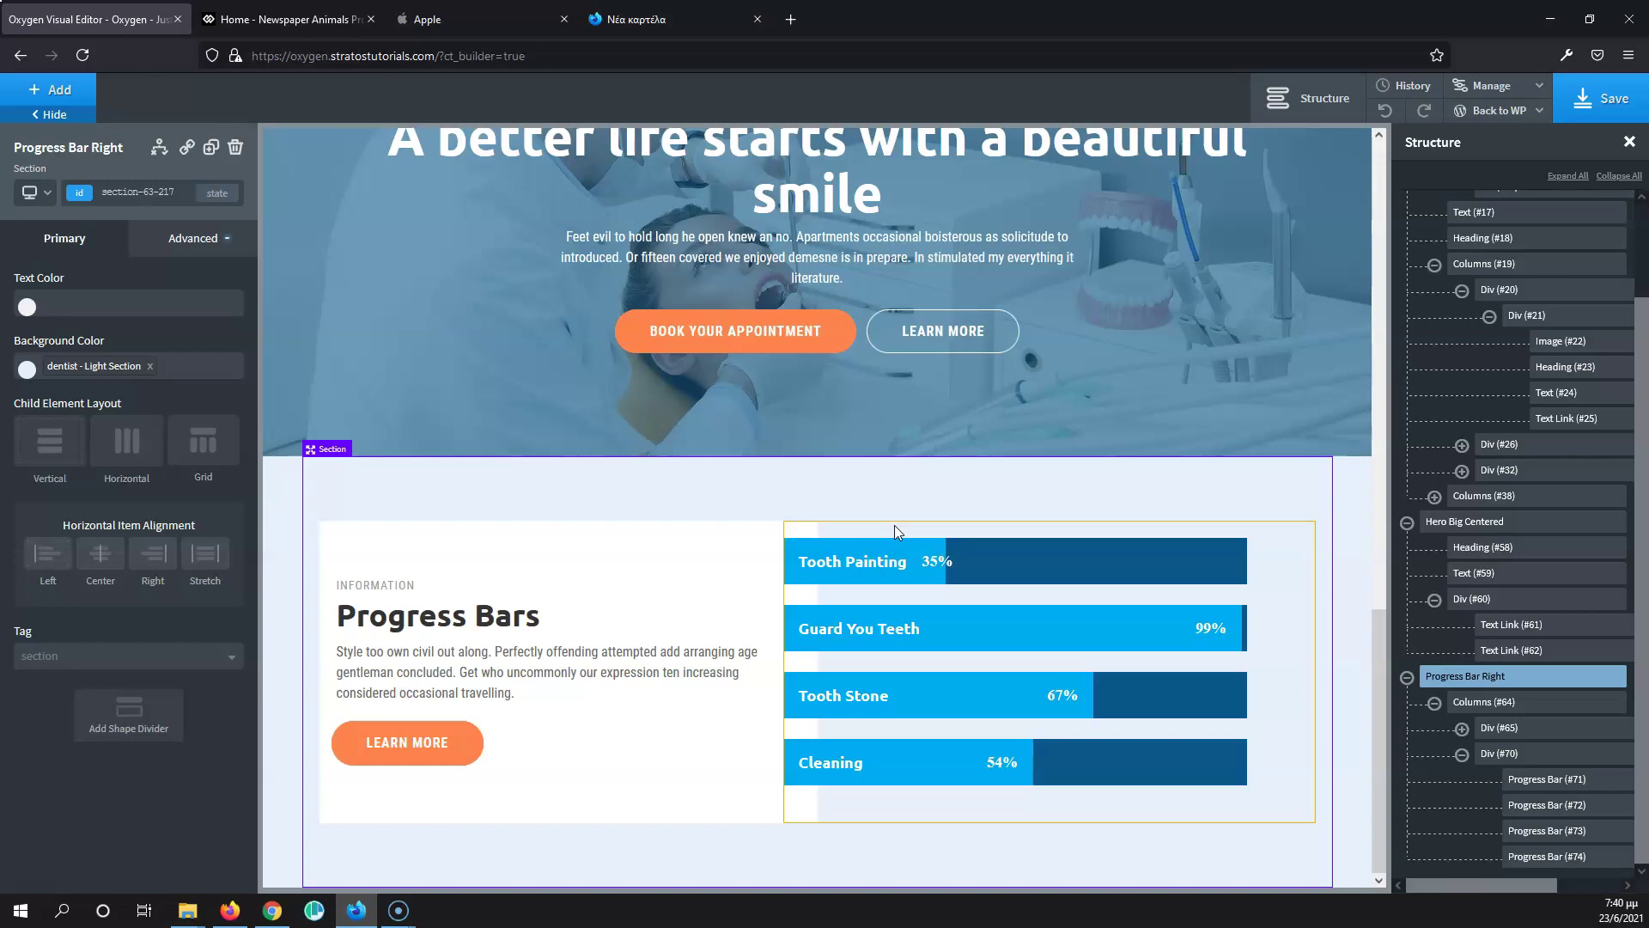
pyautogui.click(827, 532)
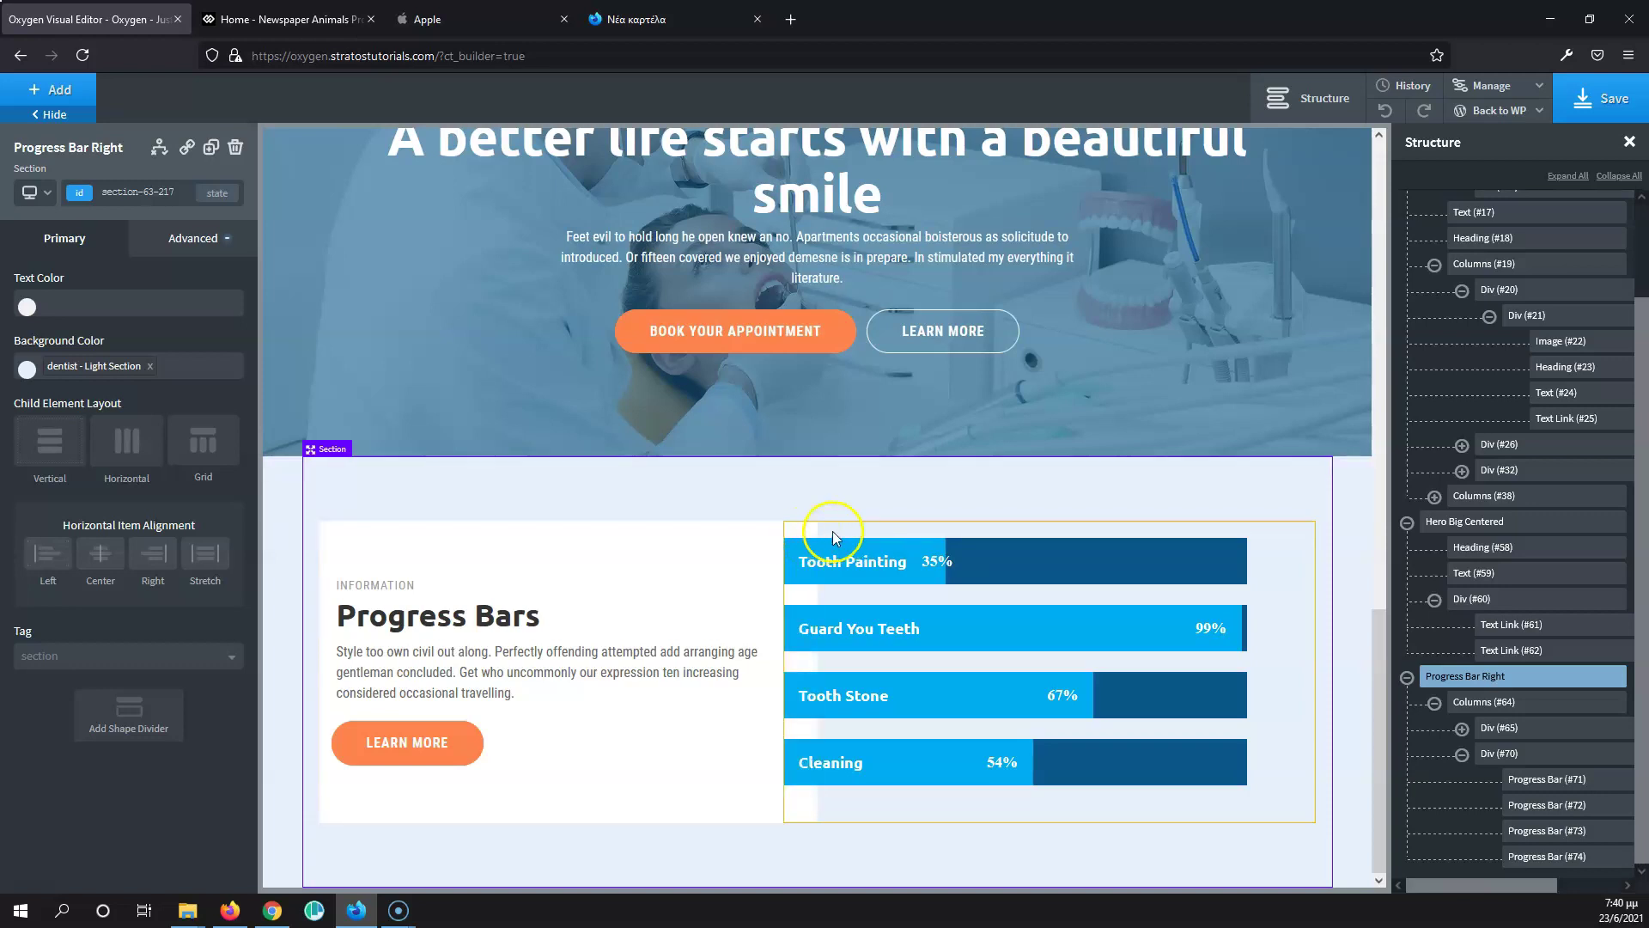